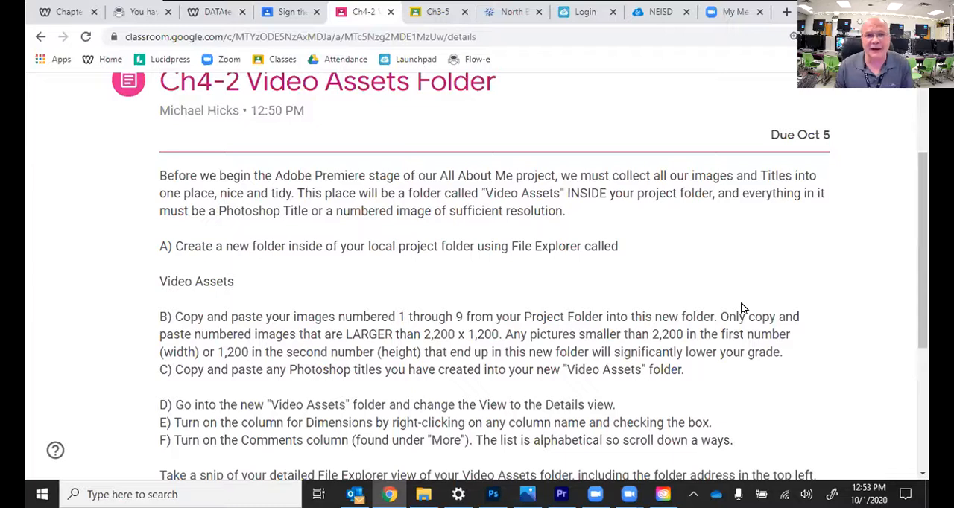
Step: Copy the folder name "Video Assets" from step A of the assignment instructions
{"action": "left_click_drag", "start_coordinate": [160, 280], "coordinate": [237, 280]}
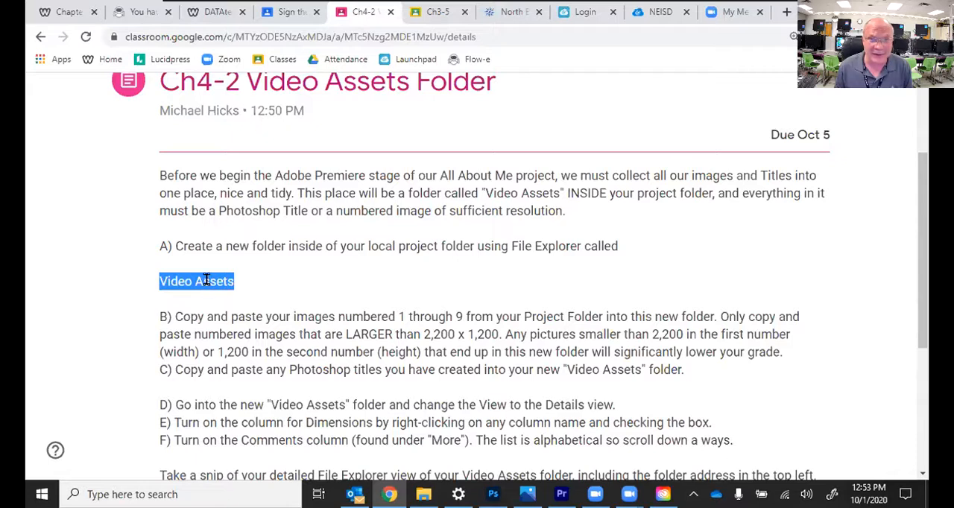
{"action": "right_click", "coordinate": [206, 280]}
{"action": "left_click", "coordinate": [208, 300]}
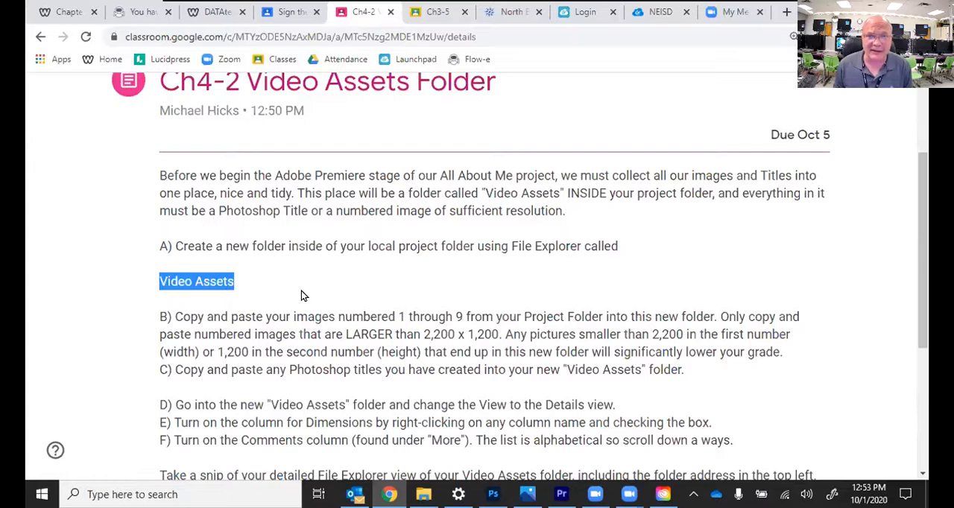
Step: Examine the remaining assignment instructions, highlighting the minimum width and height required for the numbered images in step B
{"action": "scroll", "coordinate": [313, 293], "scroll_direction": "down", "scroll_amount": 1}
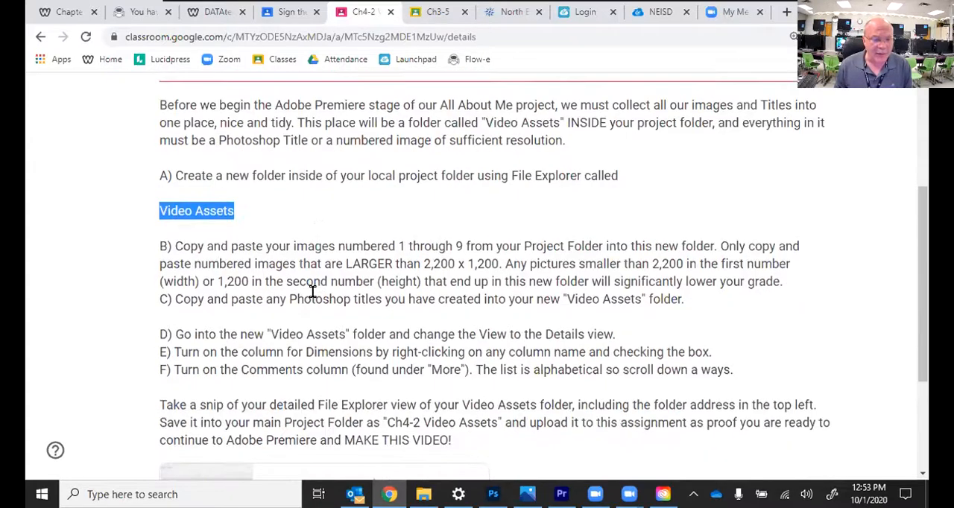
{"action": "scroll", "coordinate": [314, 294], "scroll_direction": "down", "scroll_amount": 1}
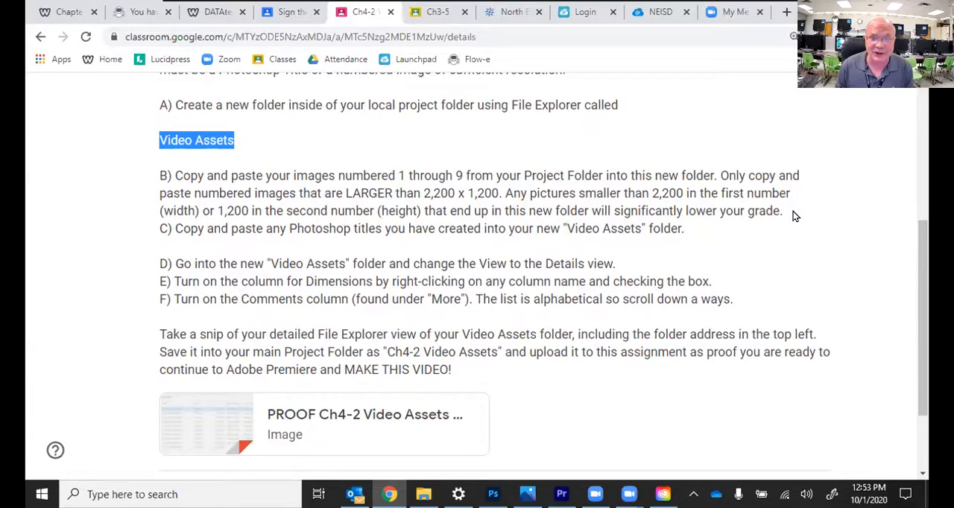
{"action": "left_click", "coordinate": [428, 190]}
{"action": "left_click_drag", "start_coordinate": [425, 192], "coordinate": [500, 193]}
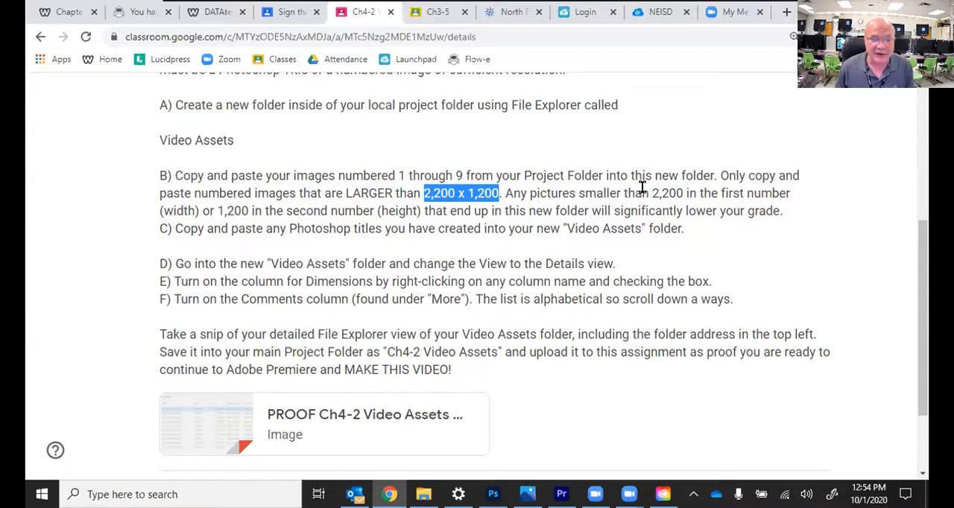
{"action": "left_click_drag", "start_coordinate": [653, 193], "coordinate": [689, 194]}
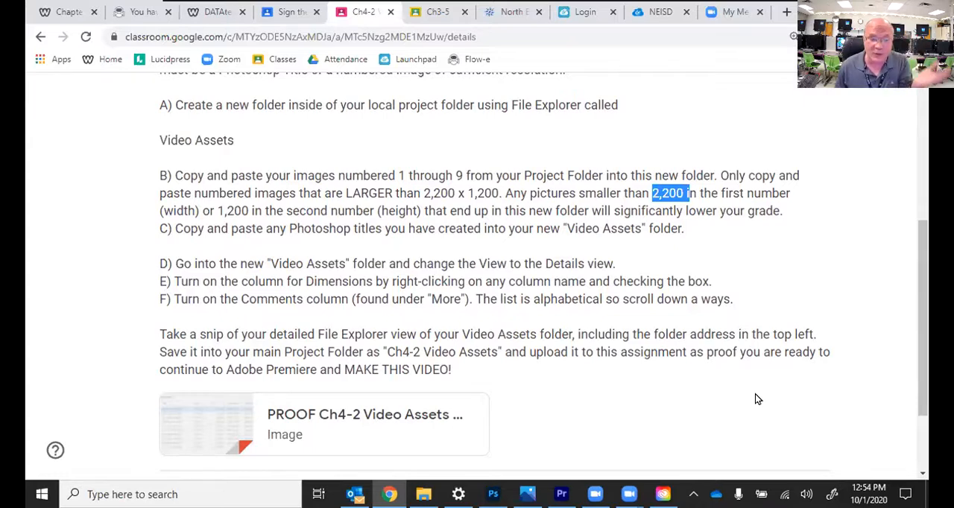
{"action": "left_click_drag", "start_coordinate": [217, 211], "coordinate": [414, 210]}
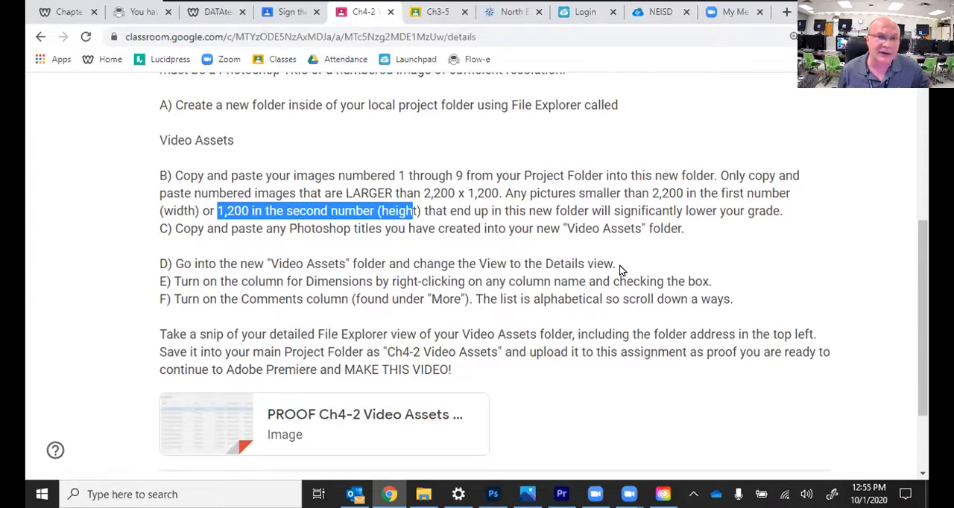
Step: Switch to File Explorer and expand Documents in the folder tree to show the 200825 All About Me Project Folder
{"action": "left_click", "coordinate": [423, 494]}
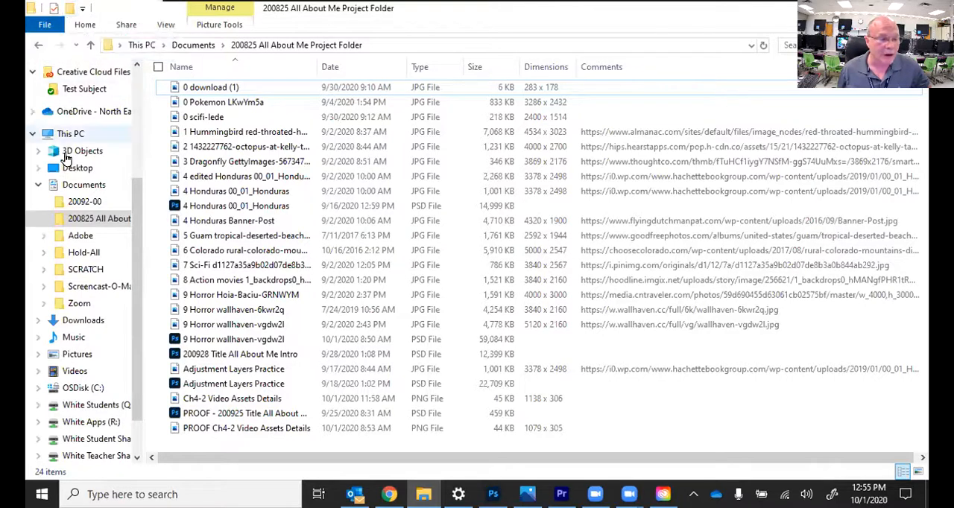
{"action": "left_click", "coordinate": [36, 183]}
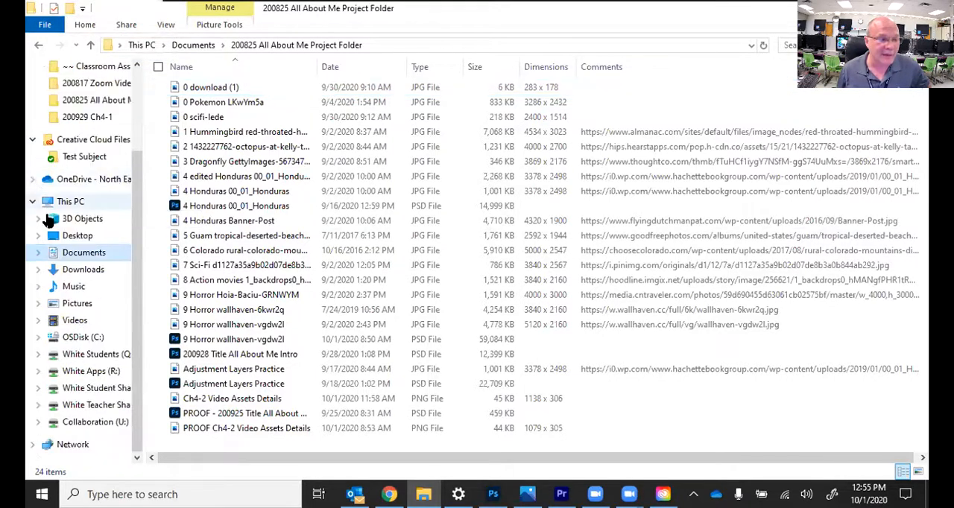
{"action": "left_click", "coordinate": [35, 255]}
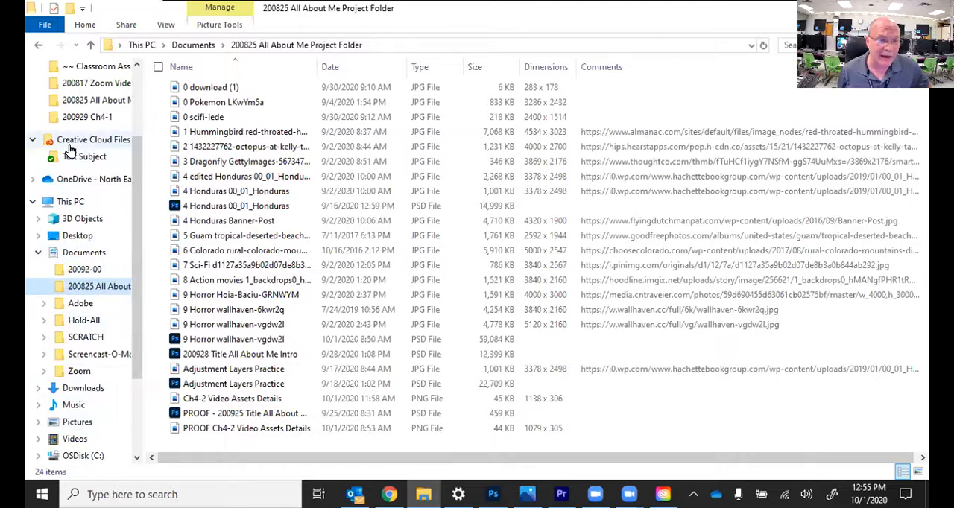
Step: Hide the navigation pane
{"action": "left_click", "coordinate": [162, 25]}
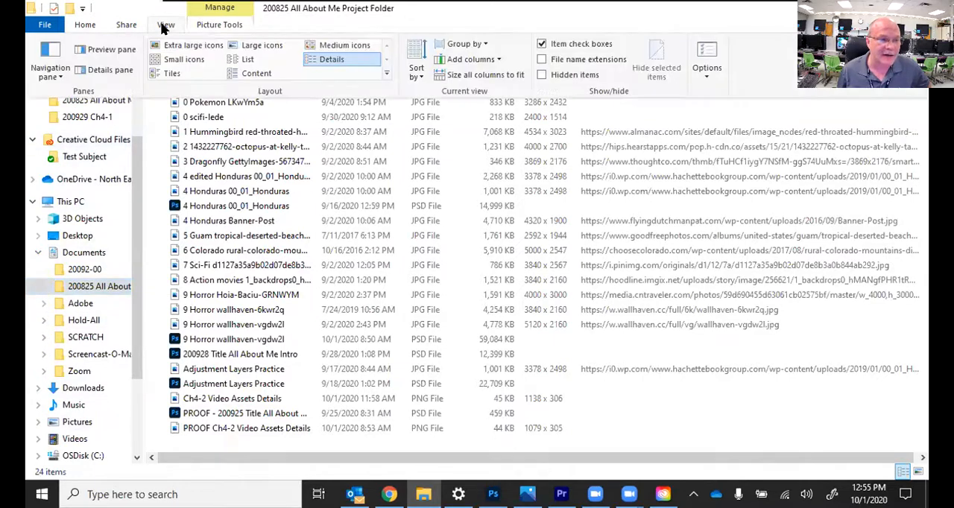
{"action": "left_click", "coordinate": [50, 61]}
{"action": "left_click", "coordinate": [54, 93]}
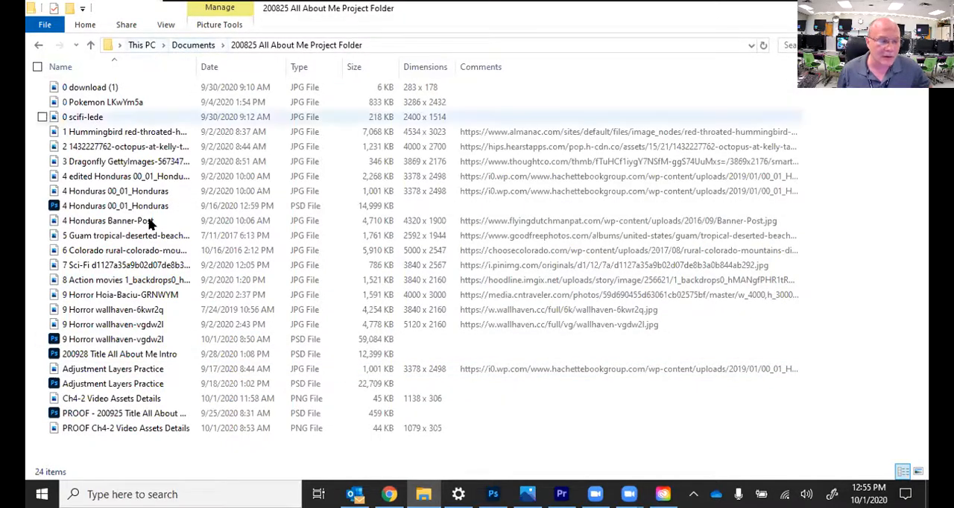
Step: Delete the PNG file "Ch4-2 Video Assets Details" from the project folder
{"action": "right_click", "coordinate": [148, 403]}
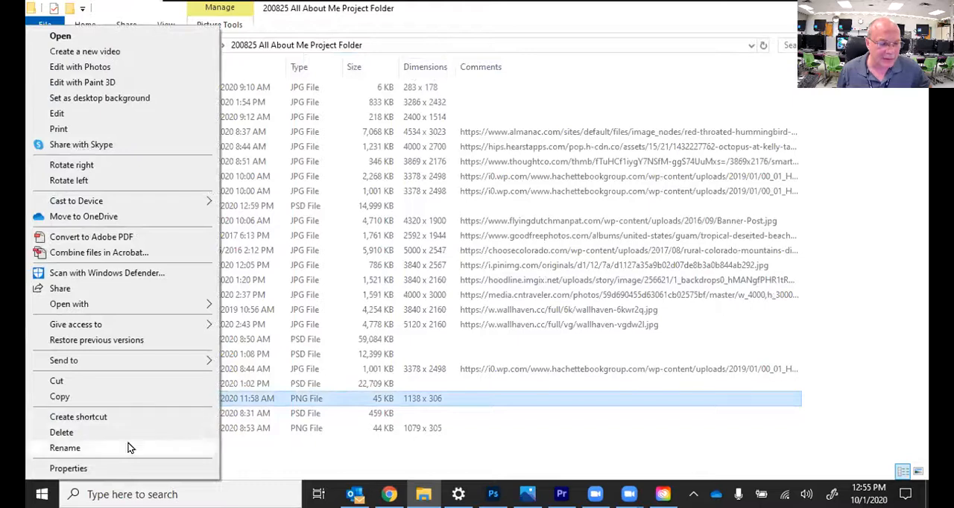
{"action": "left_click", "coordinate": [128, 433]}
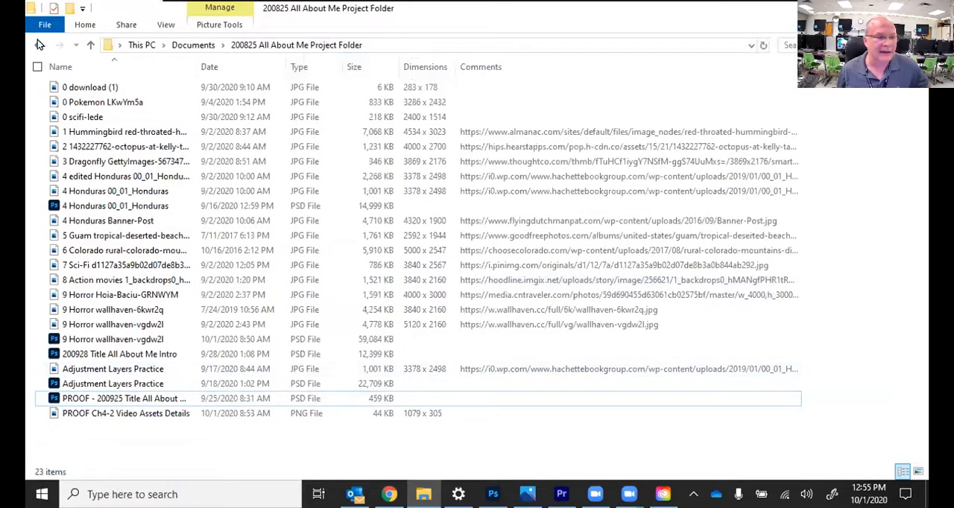
Step: Show the navigation pane again beside the project folder's file list
{"action": "left_click", "coordinate": [164, 24]}
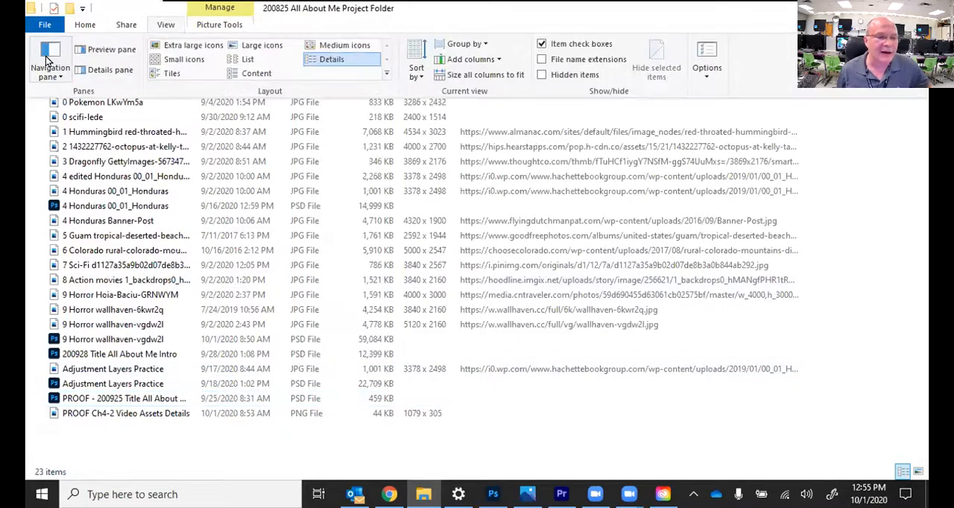
{"action": "left_click", "coordinate": [45, 56]}
{"action": "left_click", "coordinate": [90, 92]}
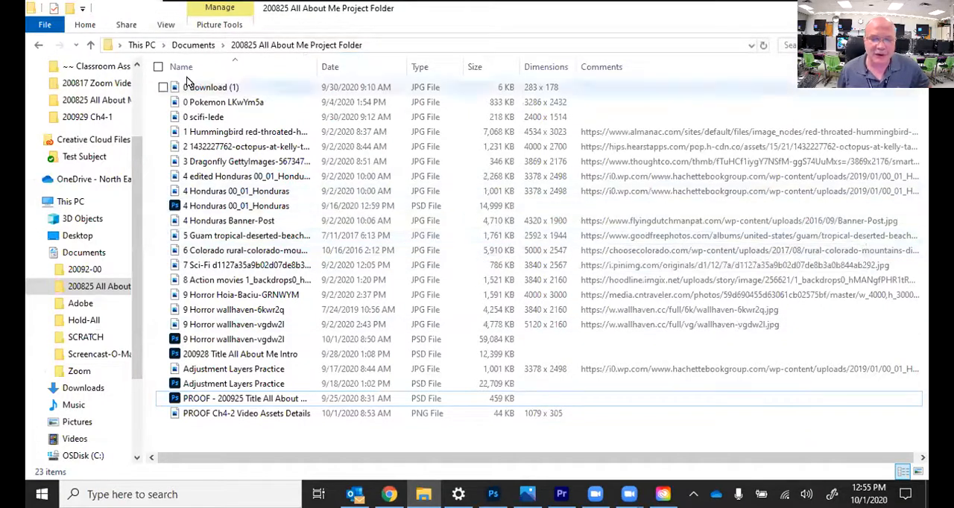
Step: Turn on the details pane and view the comment of the 4 Honduras Banner-Post image without editing it
{"action": "left_click", "coordinate": [166, 25]}
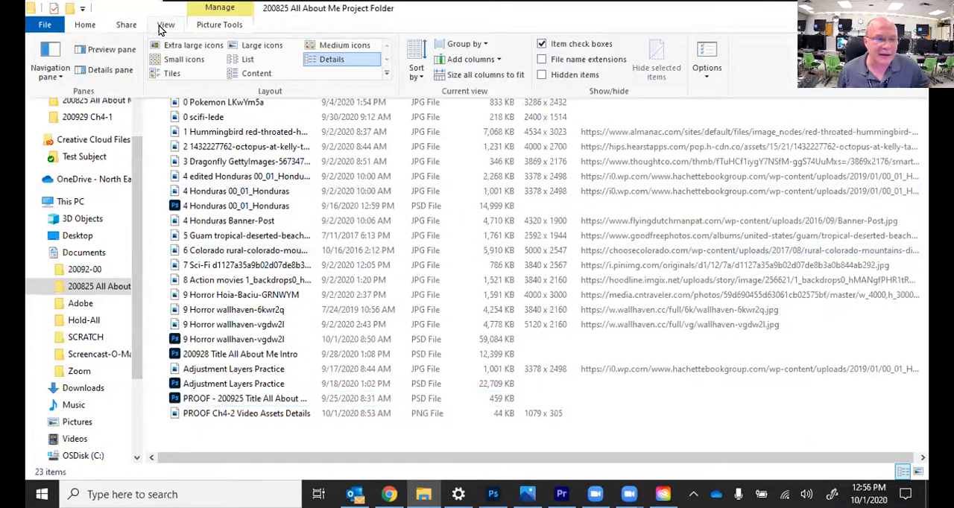
{"action": "left_click", "coordinate": [114, 71]}
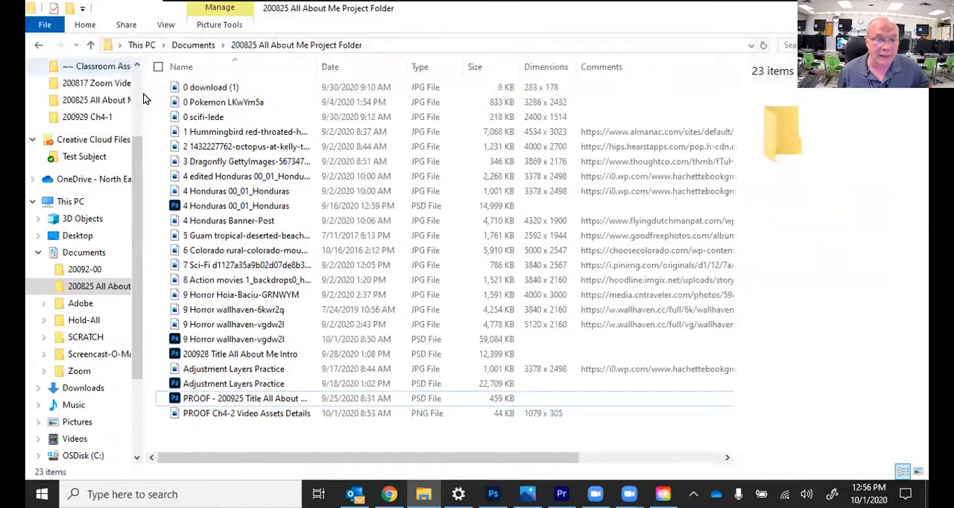
{"action": "left_click", "coordinate": [616, 222]}
{"action": "left_click", "coordinate": [857, 229]}
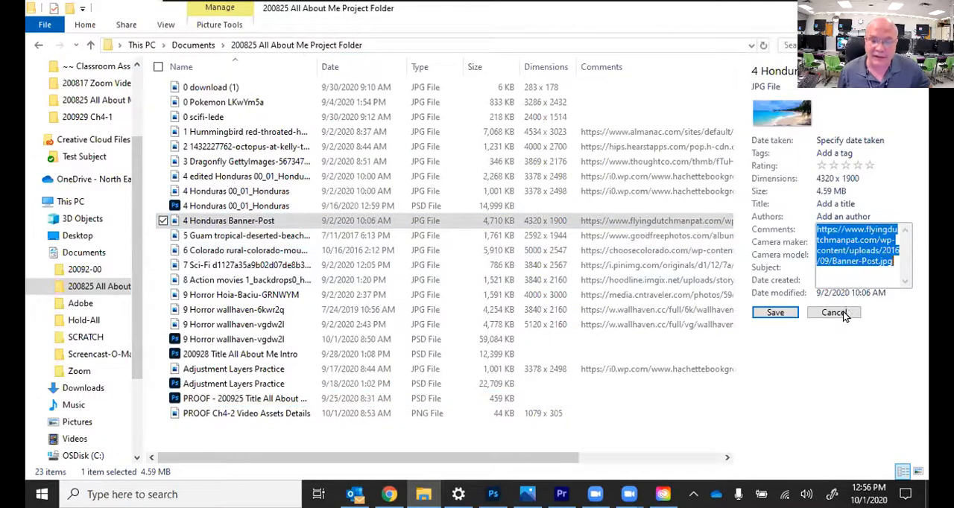
{"action": "left_click", "coordinate": [843, 313]}
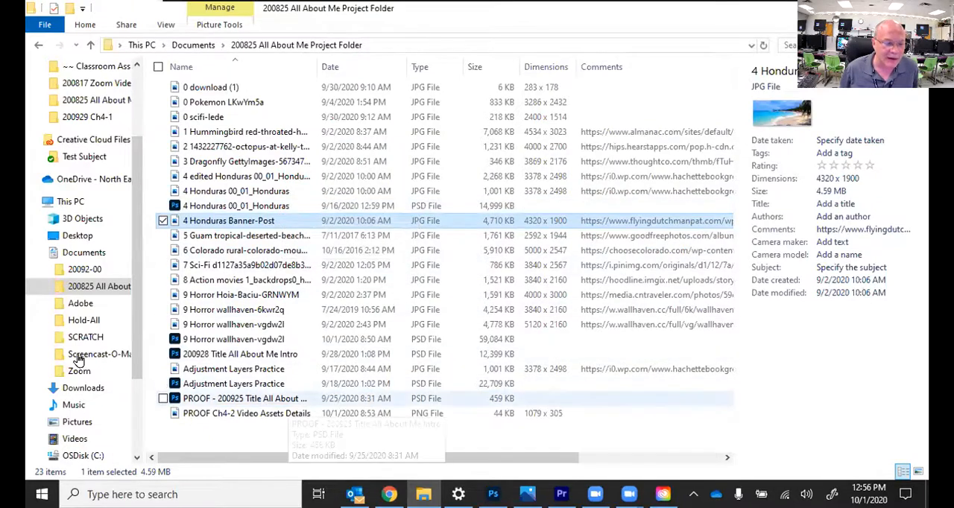
{"action": "right_click", "coordinate": [82, 294]}
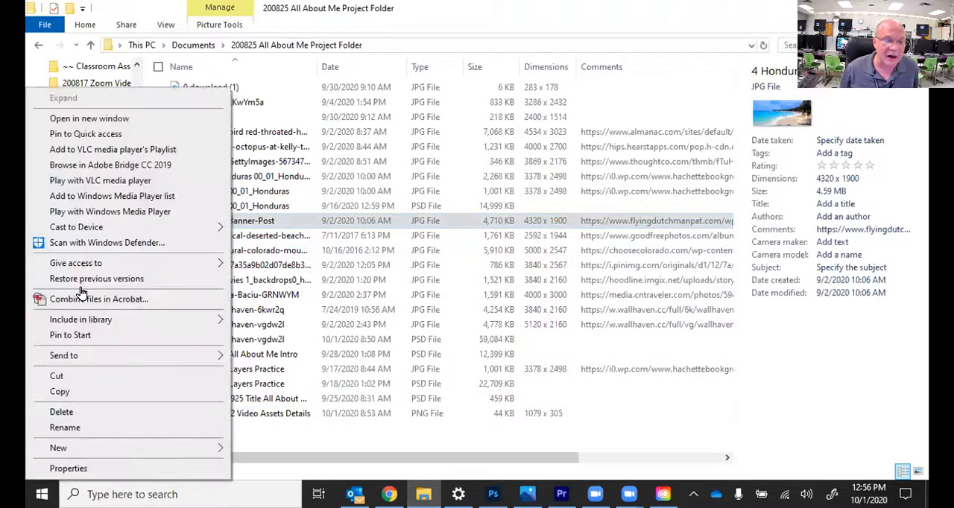
{"action": "mouse_move", "coordinate": [99, 453]}
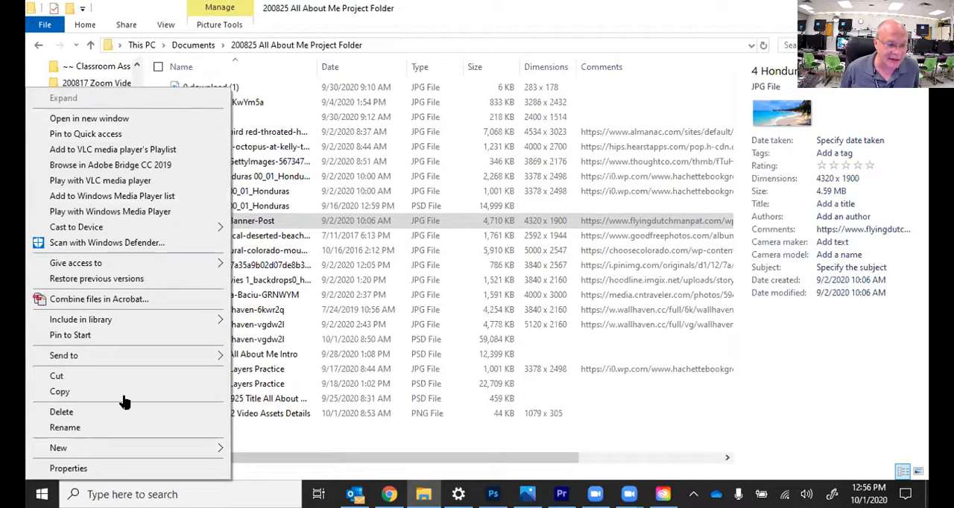
{"action": "mouse_move", "coordinate": [112, 447]}
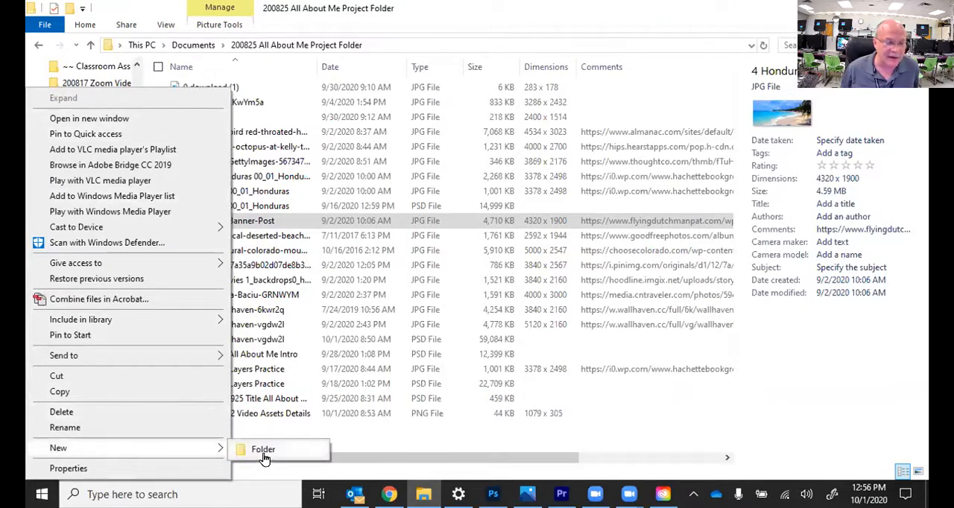
Step: Create a new folder named "Video Assets" inside the 200825 All About Me Project Folder
{"action": "right_click", "coordinate": [376, 440]}
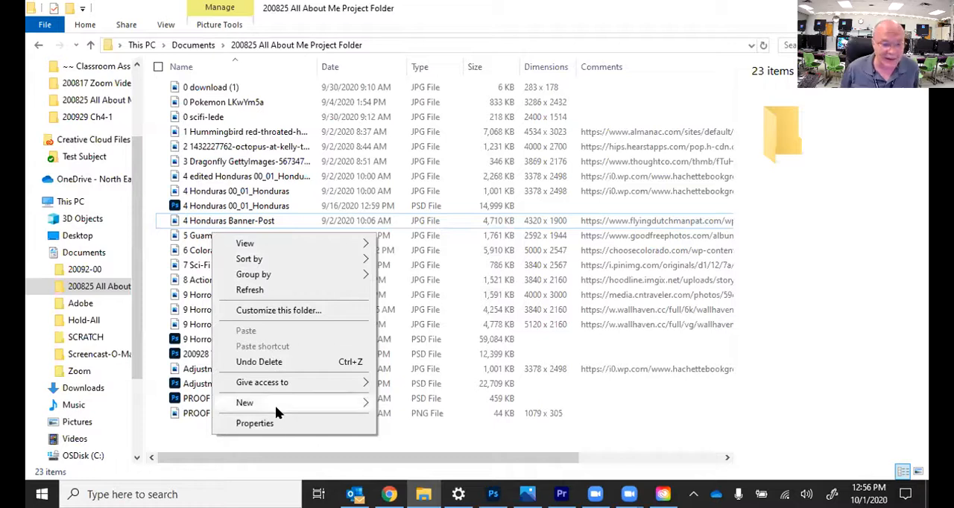
{"action": "mouse_move", "coordinate": [275, 406]}
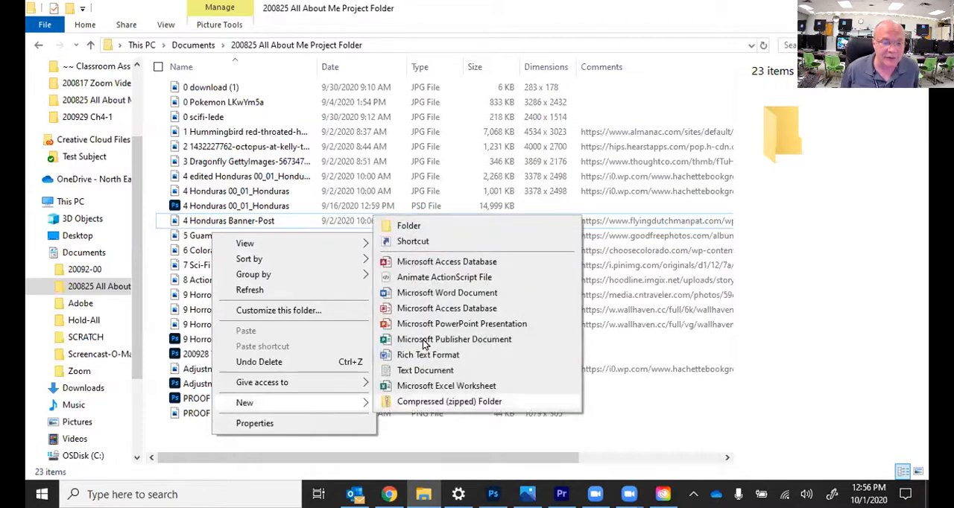
{"action": "left_click", "coordinate": [410, 228]}
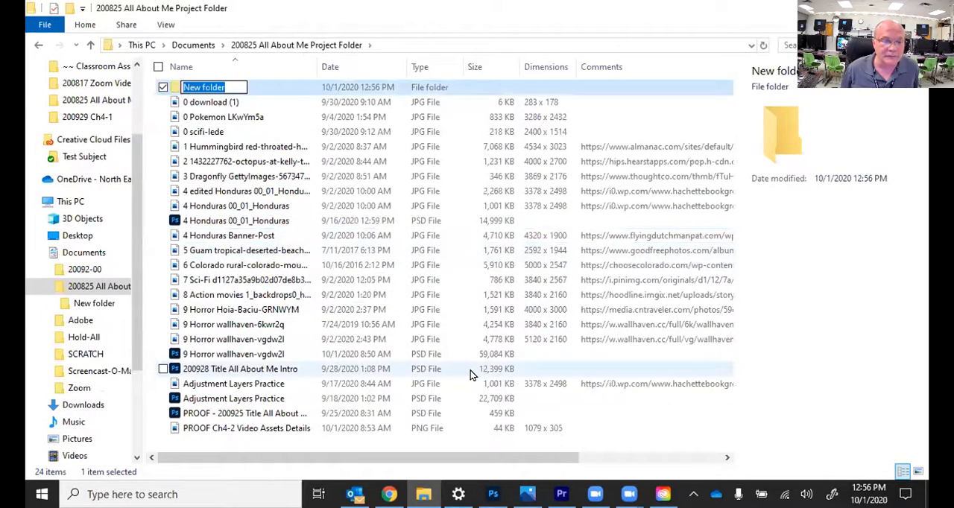
{"action": "type", "text": "Video Assets"}
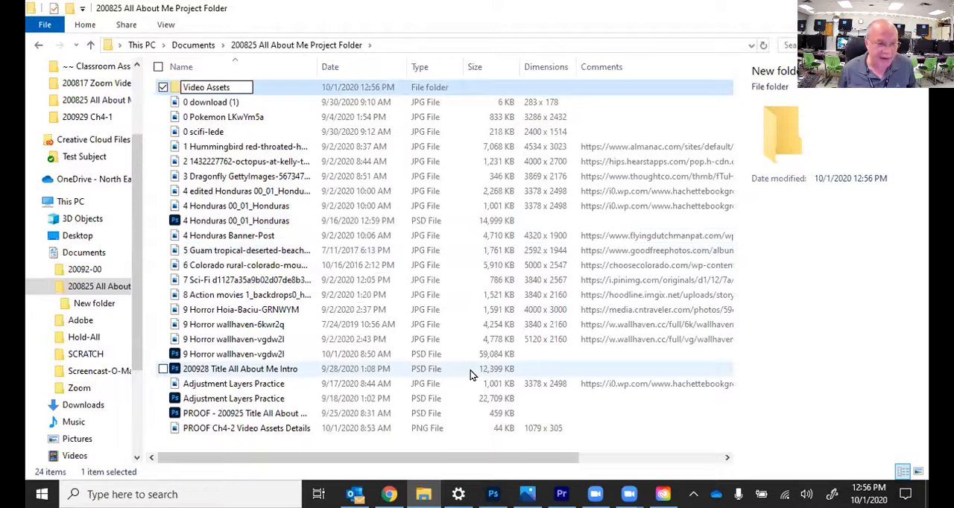
{"action": "key", "text": "Return"}
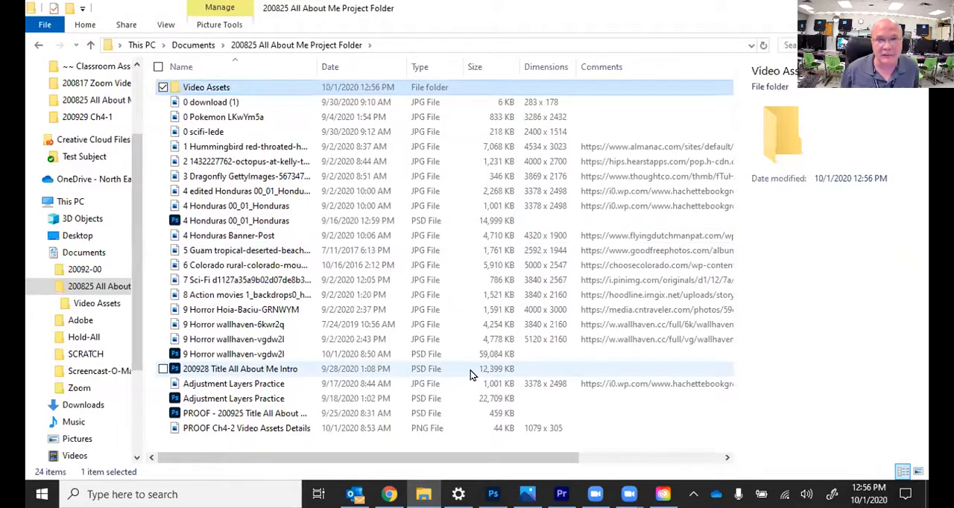
Step: In the Video Assets folder, remove the Dimensions and Comments columns and add the Tags column
{"action": "double_click", "coordinate": [219, 90]}
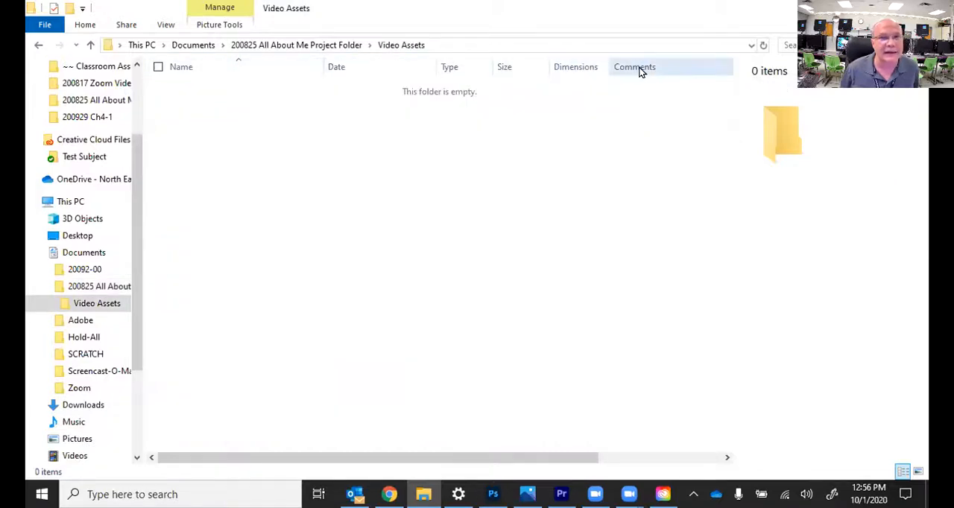
{"action": "right_click", "coordinate": [577, 66]}
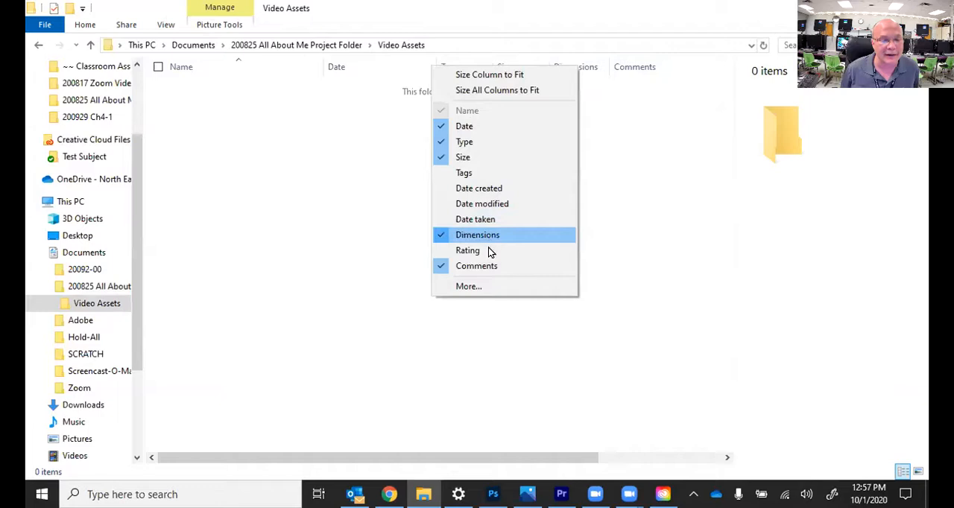
{"action": "left_click", "coordinate": [483, 236]}
{"action": "right_click", "coordinate": [576, 71]}
{"action": "left_click", "coordinate": [505, 268]}
{"action": "right_click", "coordinate": [503, 71]}
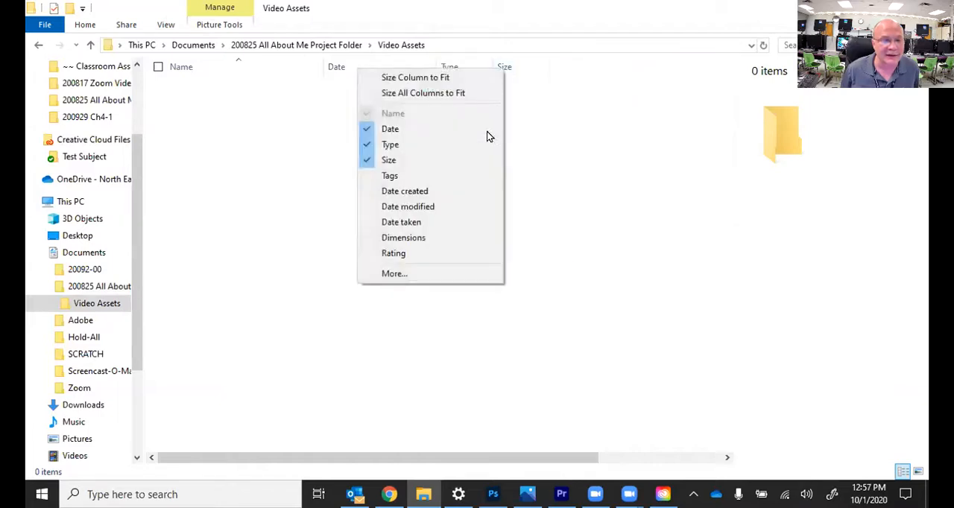
{"action": "left_click", "coordinate": [417, 177]}
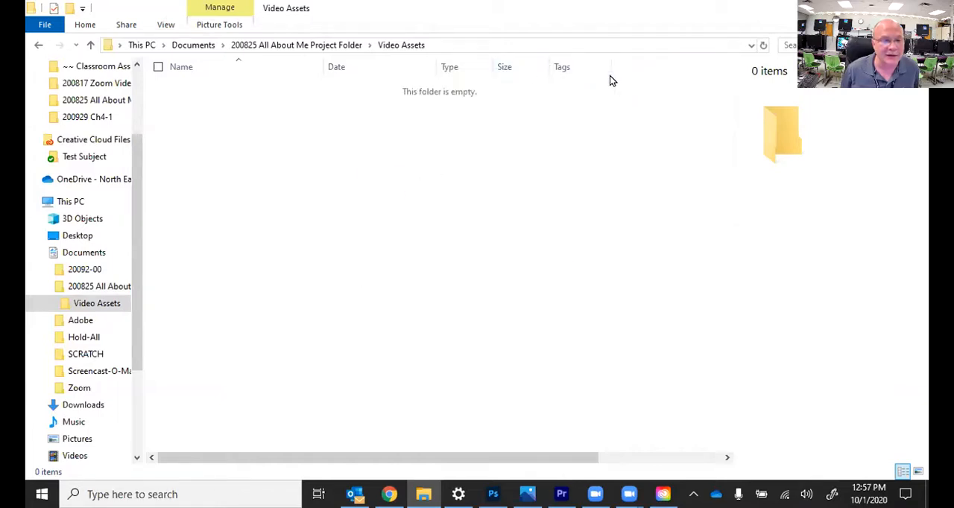
Step: Switch the Video Assets folder to the Extra large icons layout
{"action": "left_click", "coordinate": [167, 25]}
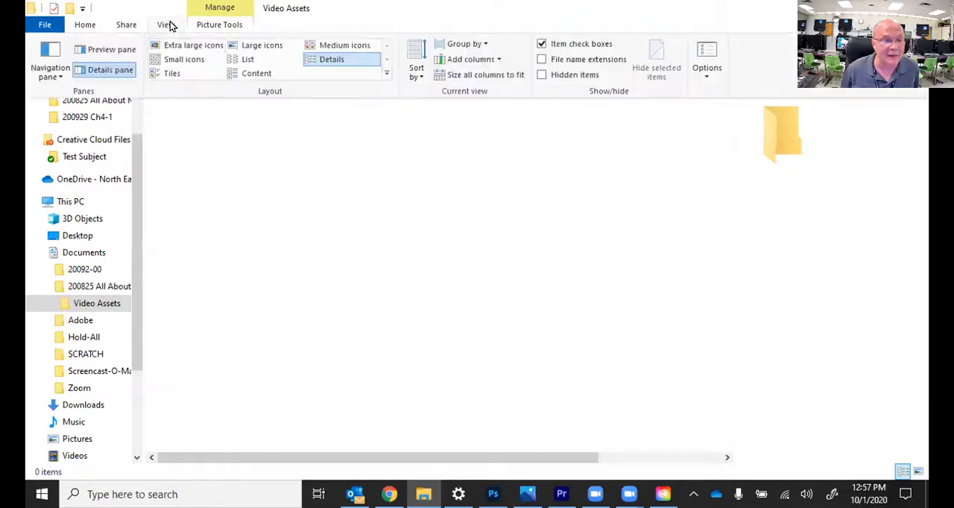
{"action": "left_click", "coordinate": [172, 45]}
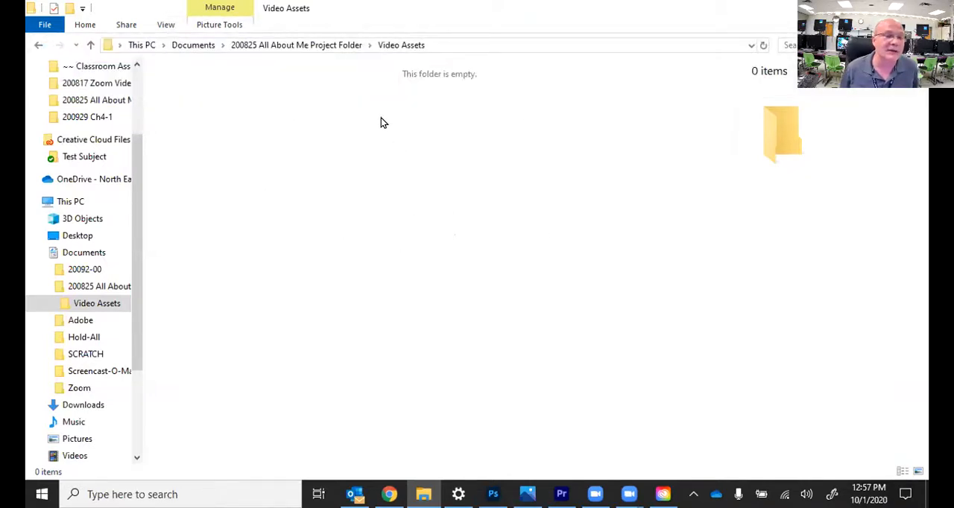
Step: Switch the Video Assets folder to the Details layout and remove its Tags column
{"action": "left_click", "coordinate": [166, 26]}
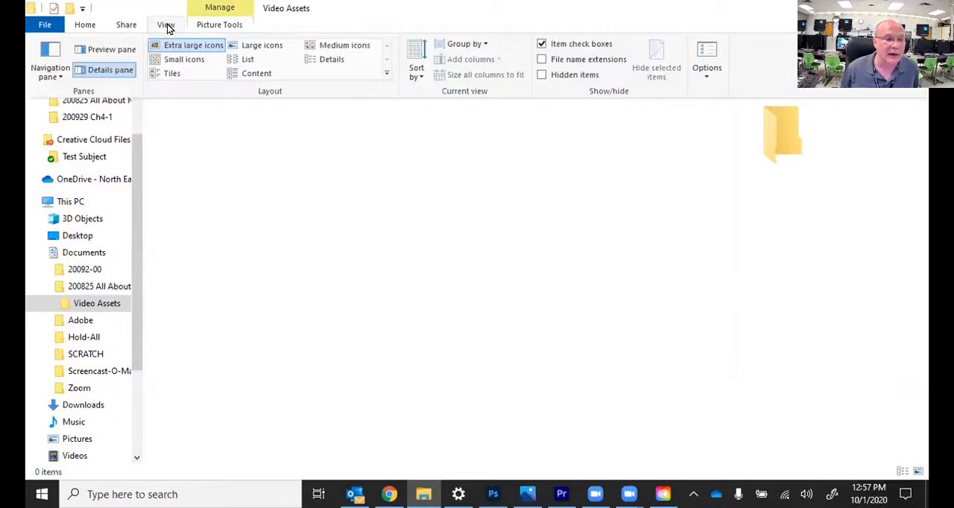
{"action": "left_click", "coordinate": [321, 61]}
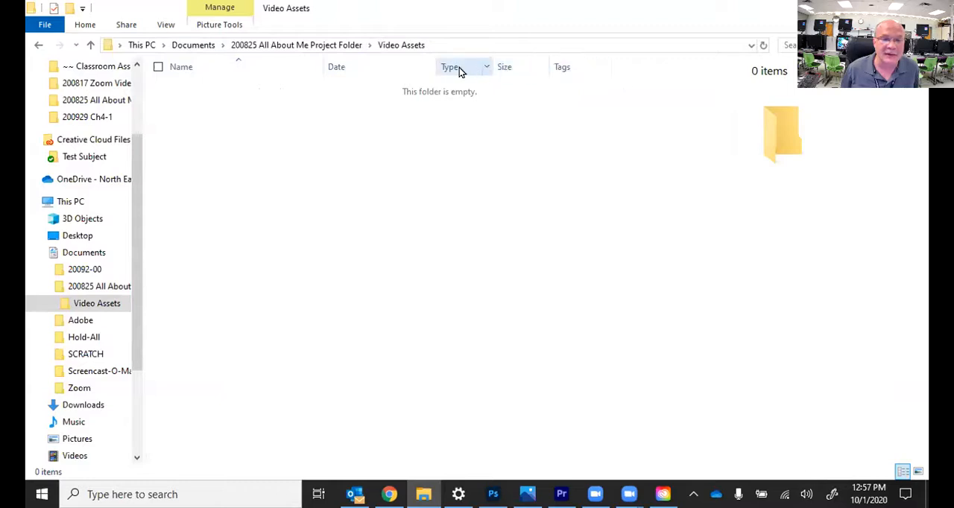
{"action": "right_click", "coordinate": [280, 68]}
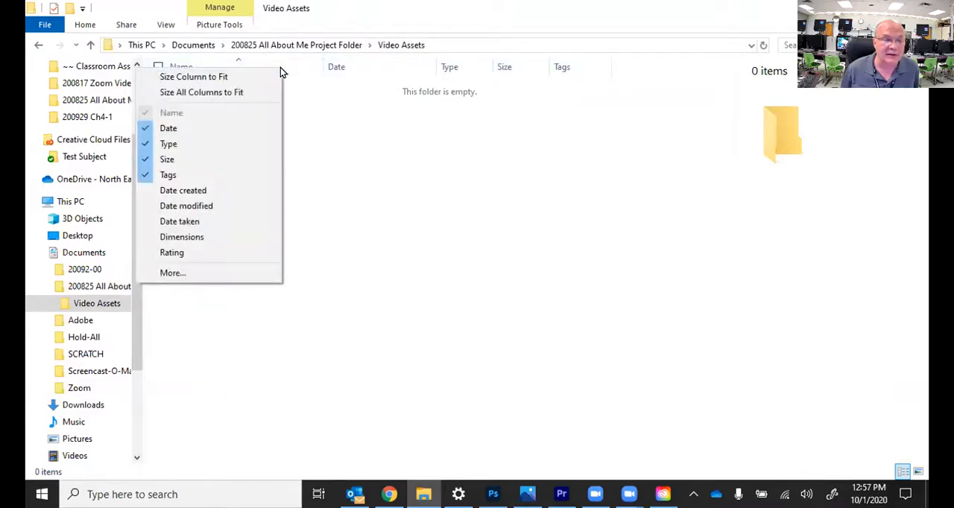
{"action": "left_click", "coordinate": [178, 176]}
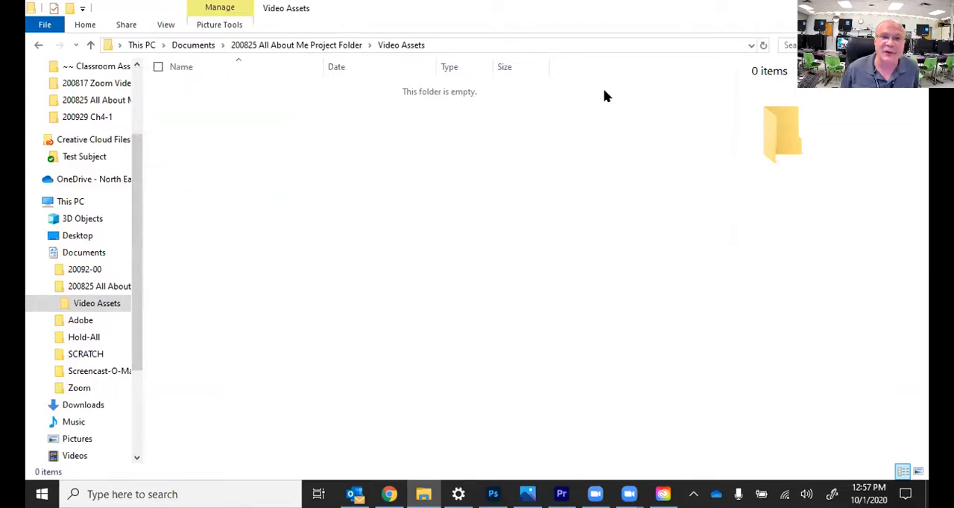
Step: Add the Dimensions and Comments columns to the Video Assets folder's Details view
{"action": "right_click", "coordinate": [508, 69]}
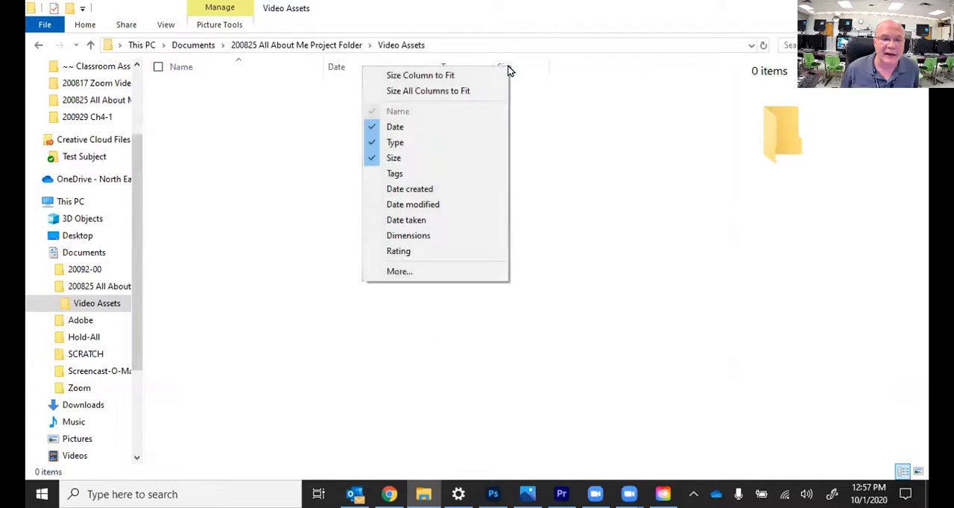
{"action": "left_click", "coordinate": [435, 236]}
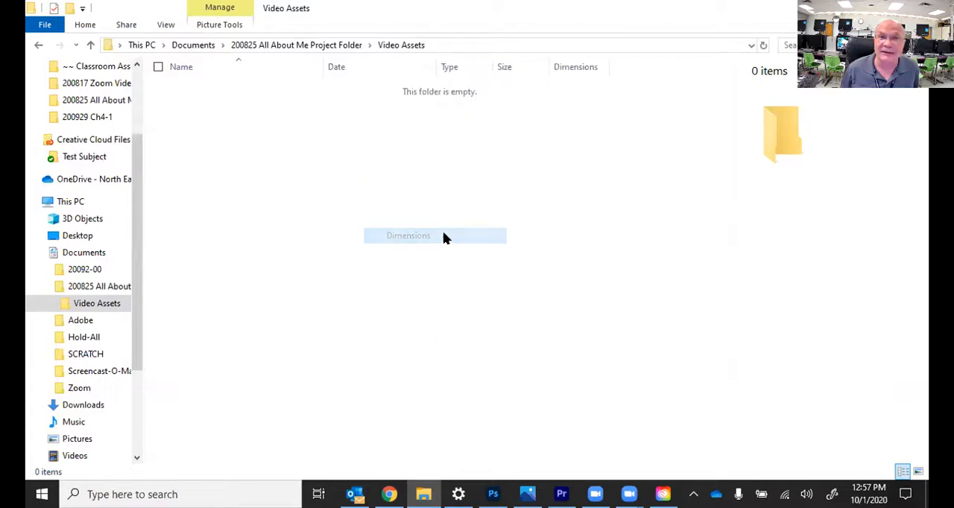
{"action": "right_click", "coordinate": [575, 66]}
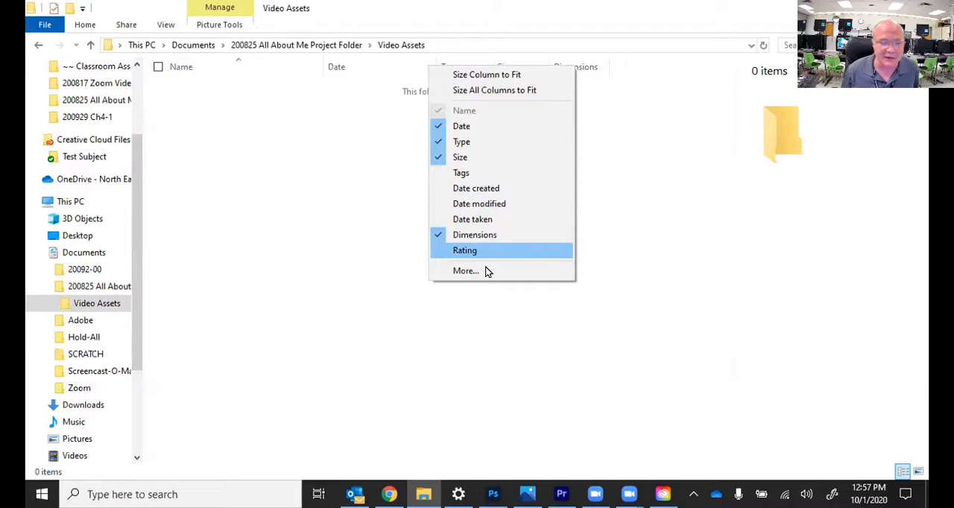
{"action": "left_click", "coordinate": [463, 272]}
{"action": "scroll", "coordinate": [442, 220], "scroll_direction": "down", "scroll_amount": 8}
{"action": "scroll", "coordinate": [443, 225], "scroll_direction": "down", "scroll_amount": 8}
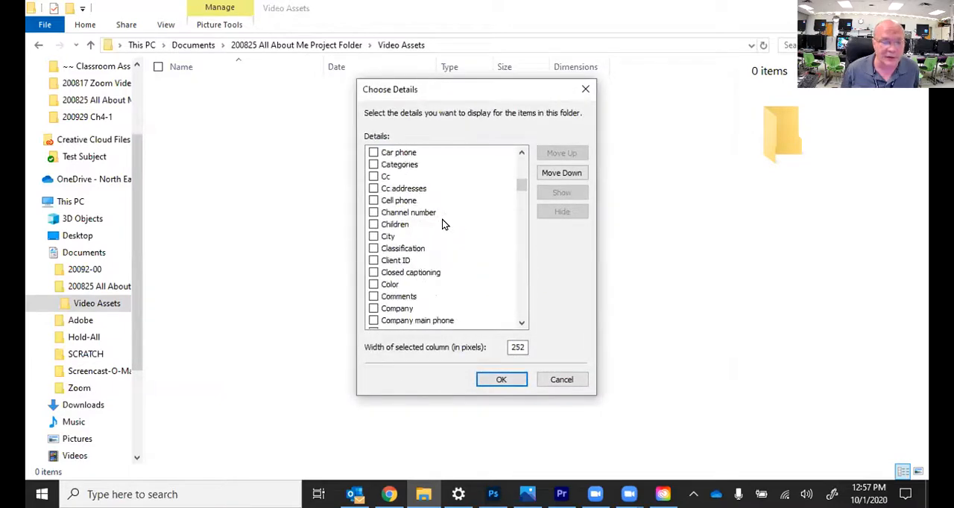
{"action": "left_click", "coordinate": [374, 225]}
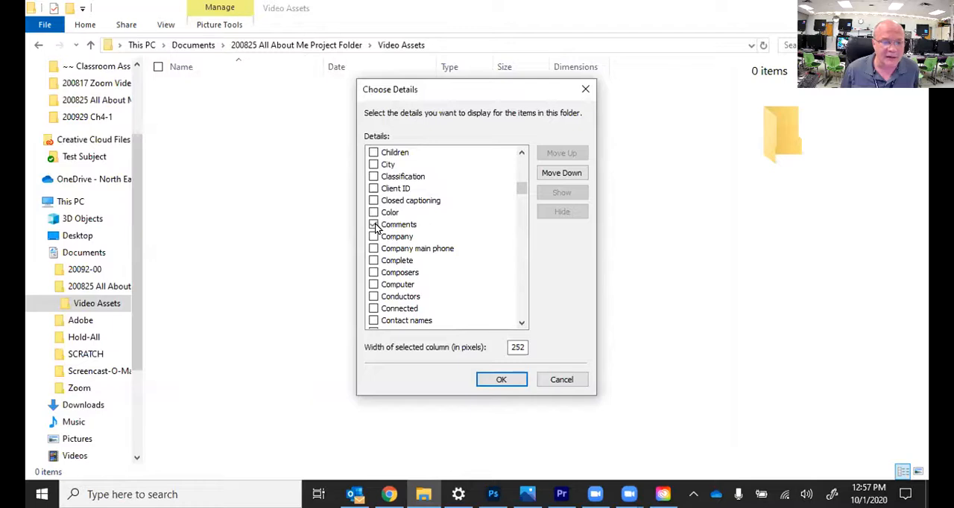
{"action": "left_click", "coordinate": [501, 379]}
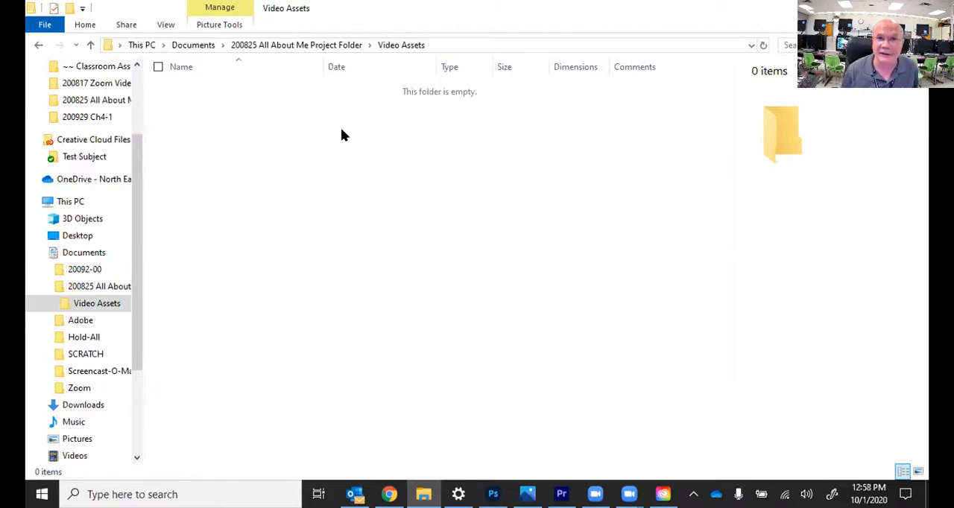
Step: In the 200825 All About Me Project Folder, compare the details of the 0 download (1) and 0 scifi-lede images
{"action": "left_click", "coordinate": [306, 46]}
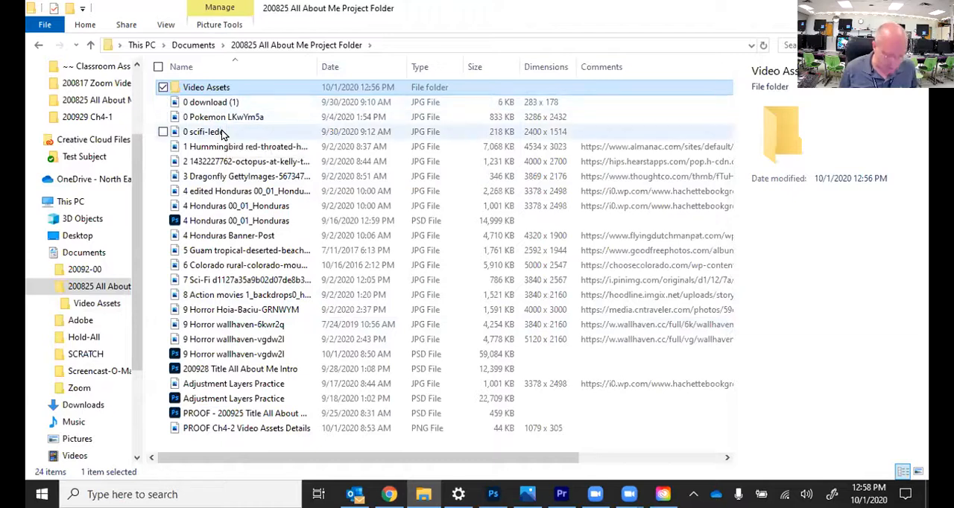
{"action": "left_click", "coordinate": [218, 103]}
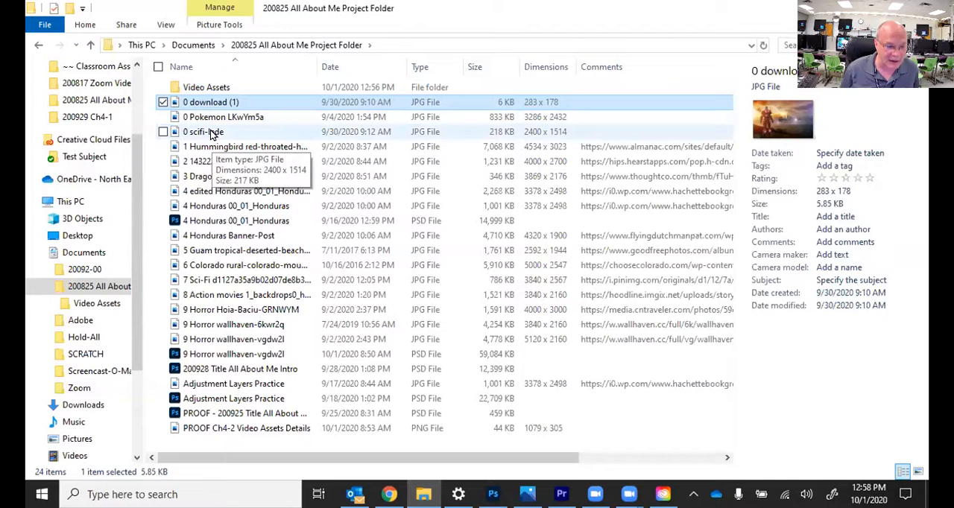
{"action": "left_click", "coordinate": [211, 131]}
{"action": "left_click", "coordinate": [212, 117]}
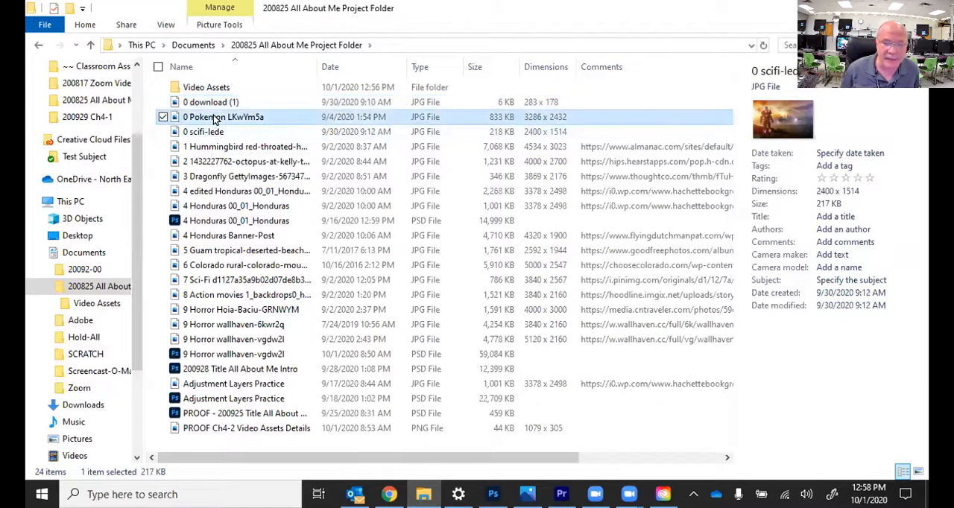
{"action": "left_click", "coordinate": [209, 132]}
{"action": "left_click", "coordinate": [210, 104]}
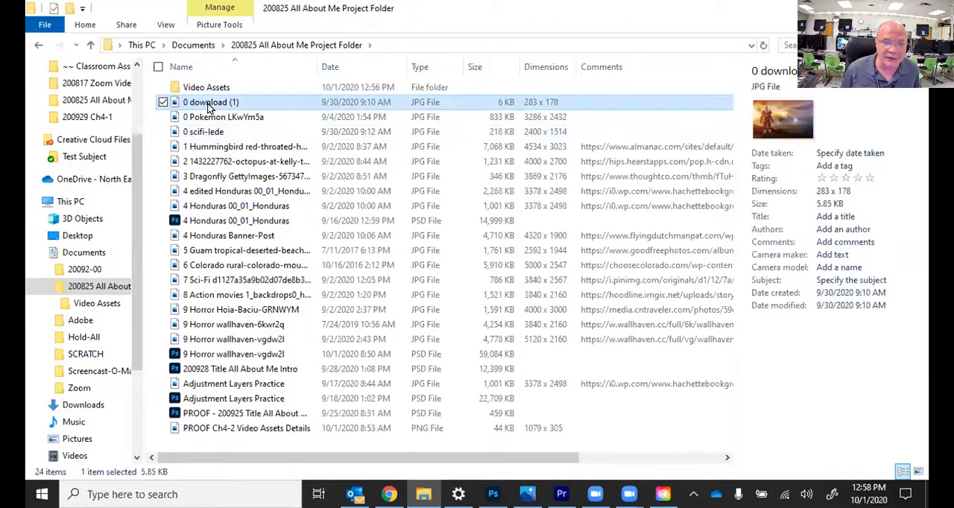
{"action": "left_click", "coordinate": [209, 132]}
{"action": "left_click", "coordinate": [212, 104]}
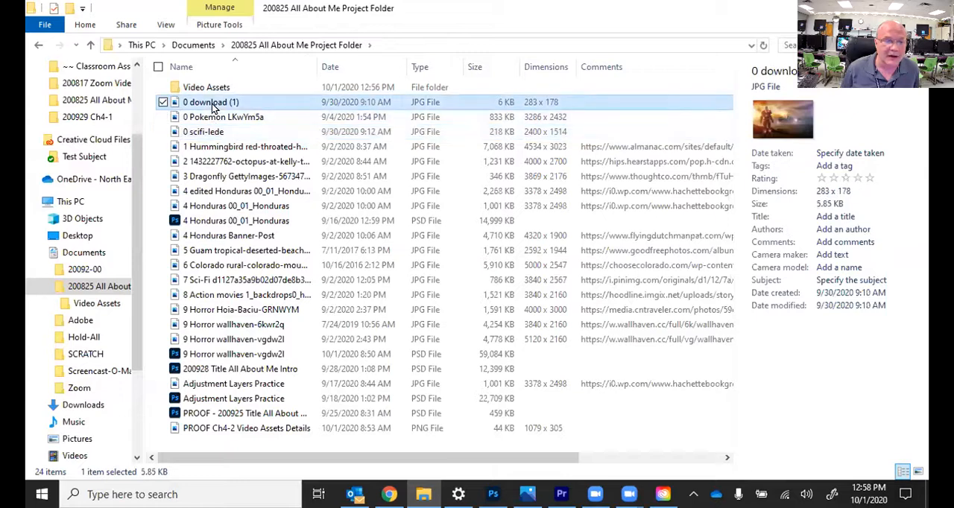
{"action": "left_click", "coordinate": [211, 134]}
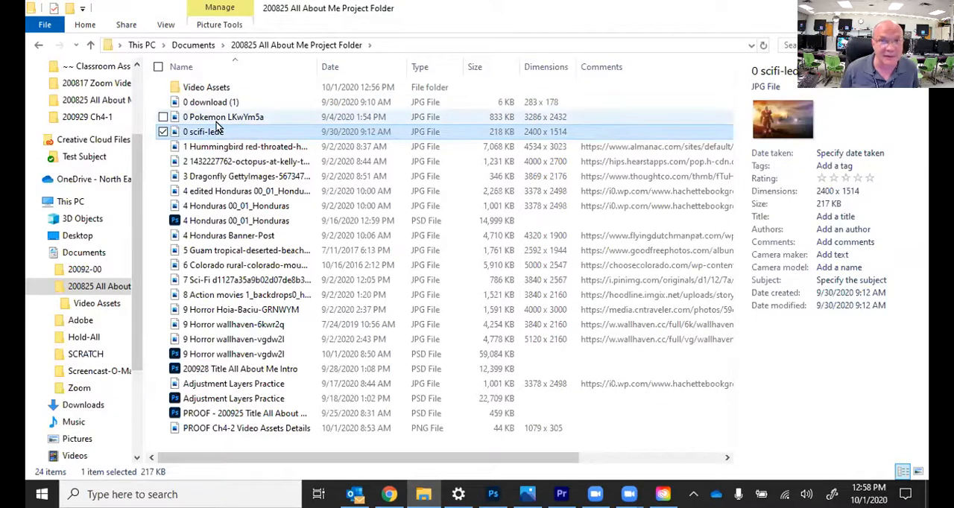
Step: Copy the 1 Hummingbird image from the project folder into the Video Assets folder
{"action": "left_click", "coordinate": [218, 147]}
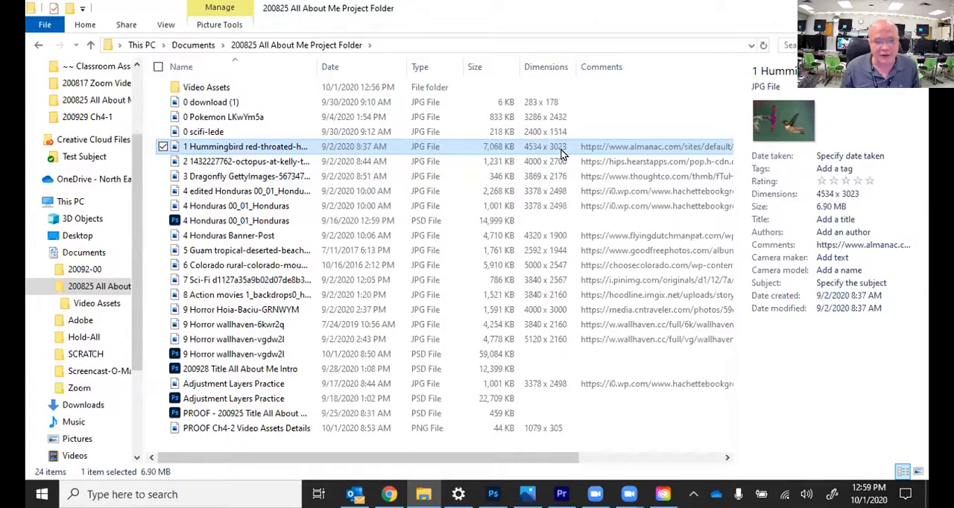
{"action": "right_click", "coordinate": [427, 152]}
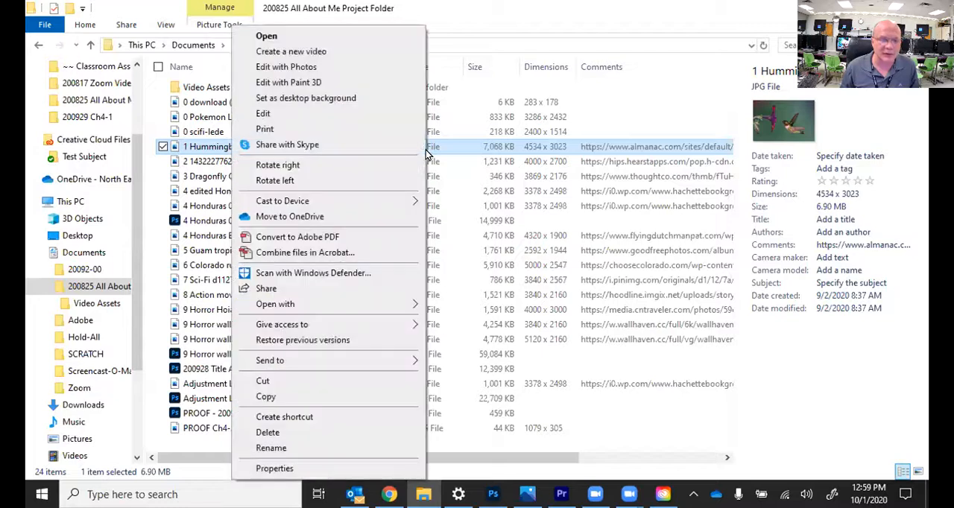
{"action": "left_click", "coordinate": [357, 397]}
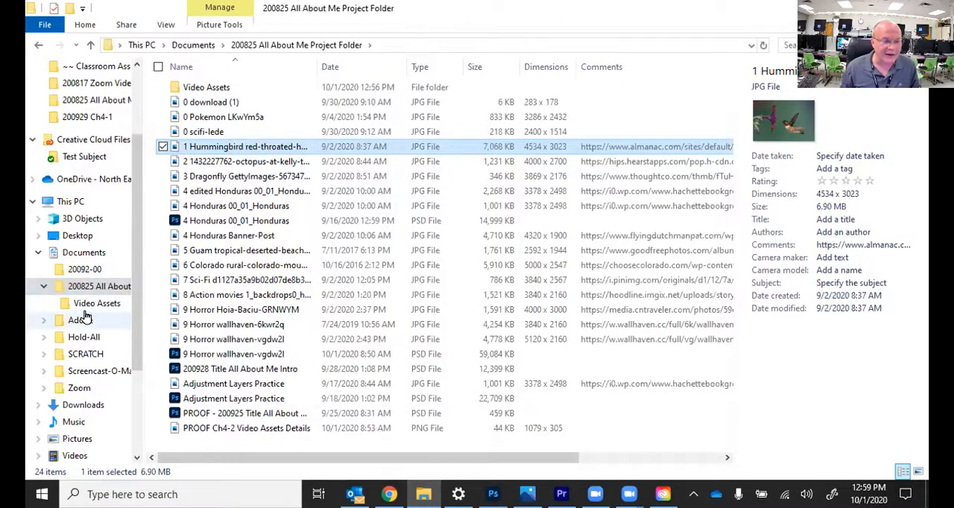
{"action": "left_click", "coordinate": [85, 308]}
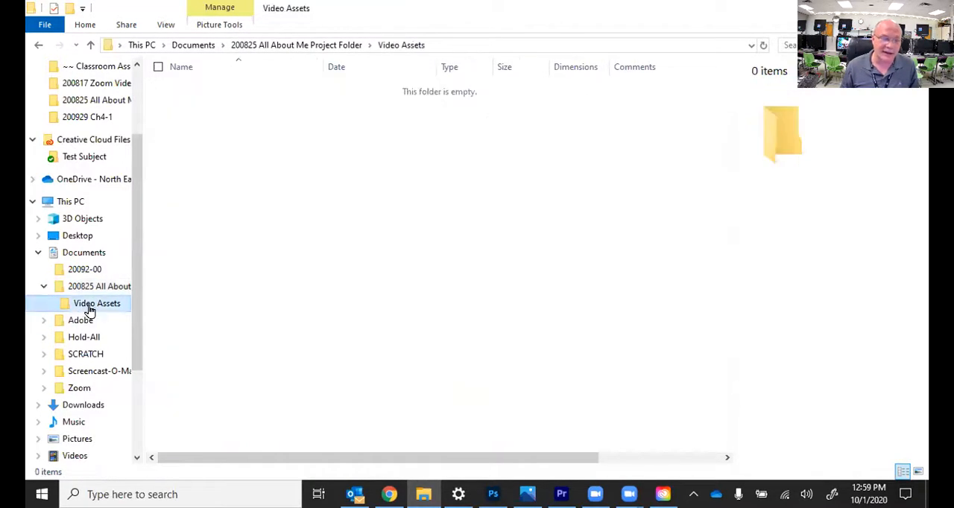
{"action": "key", "text": "ctrl+v"}
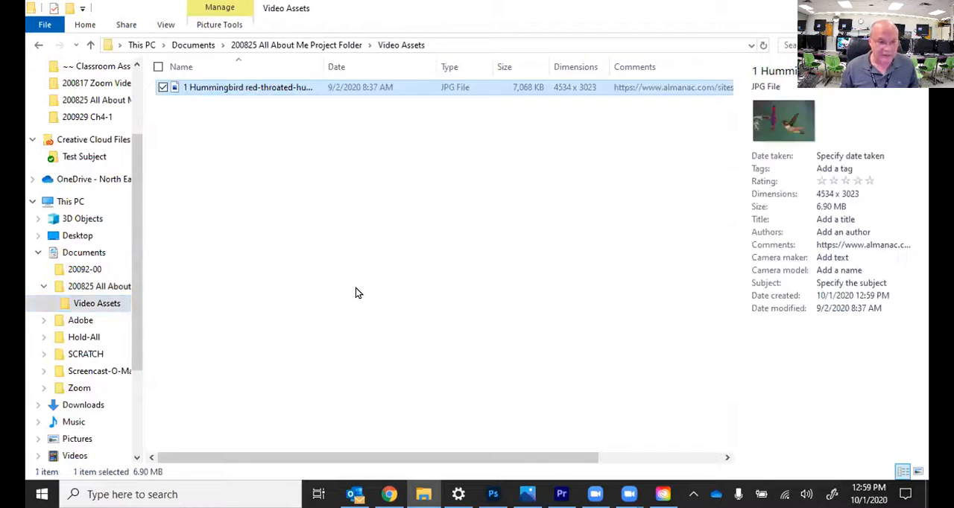
{"action": "left_click", "coordinate": [96, 286]}
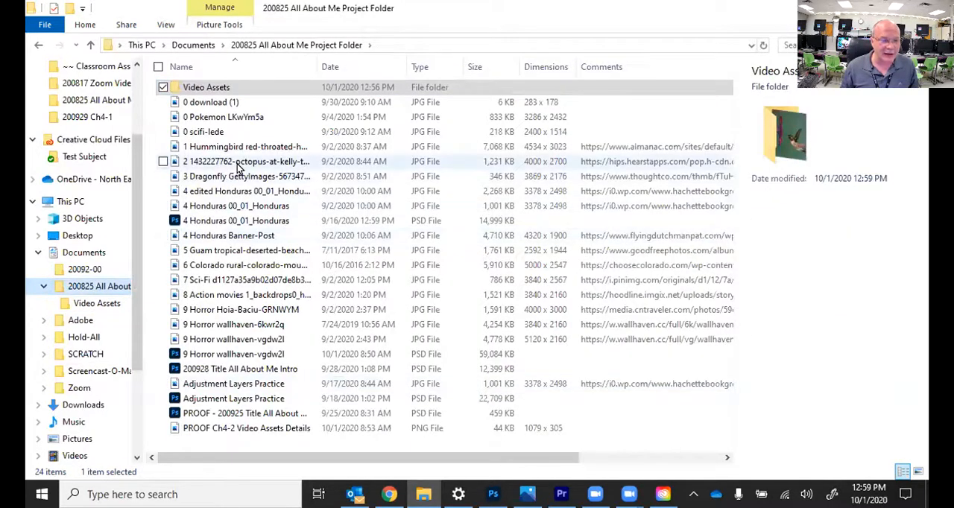
{"action": "left_click", "coordinate": [237, 162]}
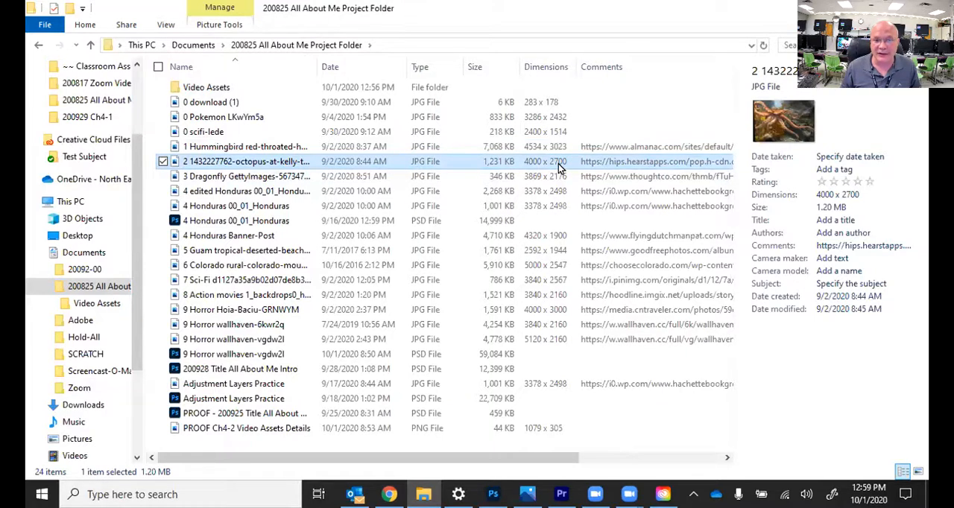
{"action": "right_click", "coordinate": [559, 167]}
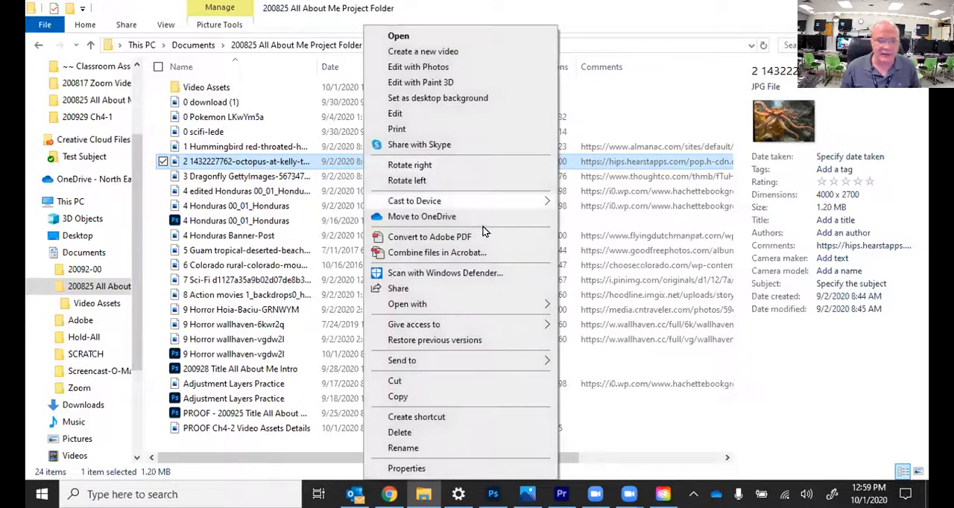
{"action": "left_click", "coordinate": [440, 397]}
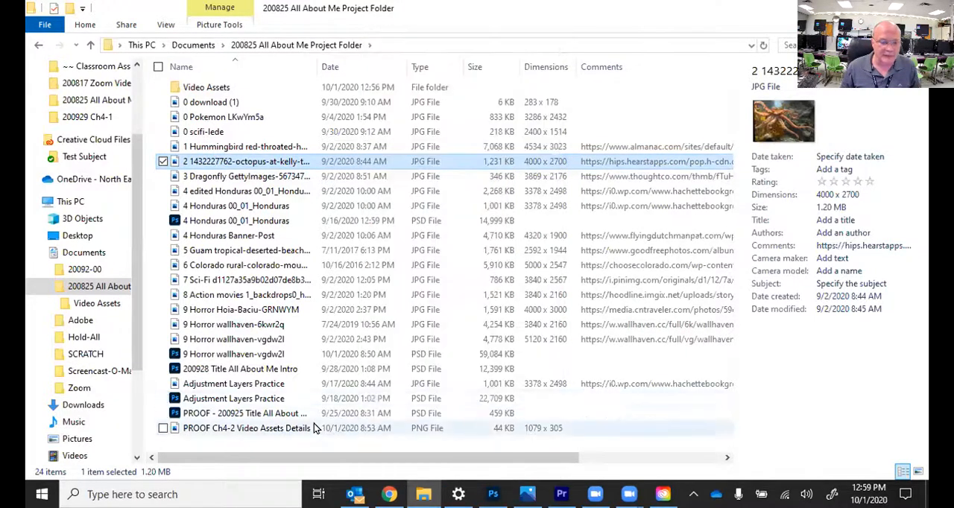
{"action": "left_click", "coordinate": [96, 303]}
{"action": "right_click", "coordinate": [367, 229]}
{"action": "left_click", "coordinate": [314, 328]}
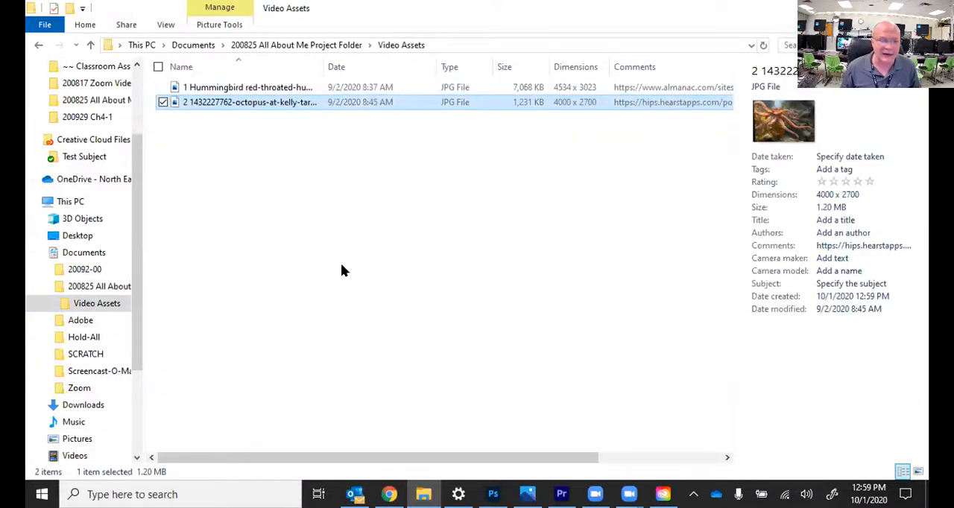
Step: Copy the 3 Dragonfly GettyImages image from the project folder into Video Assets and check that folder's contents
{"action": "left_click", "coordinate": [78, 288]}
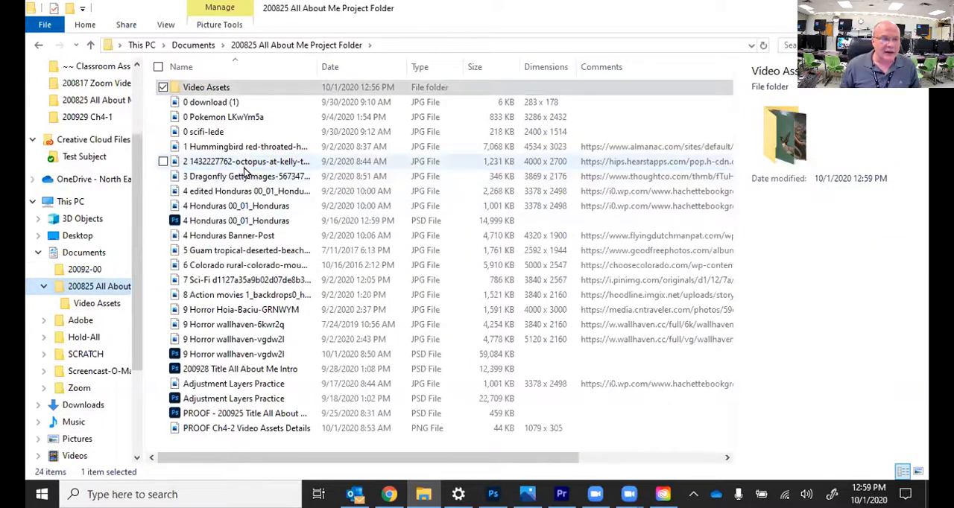
{"action": "left_click", "coordinate": [247, 177]}
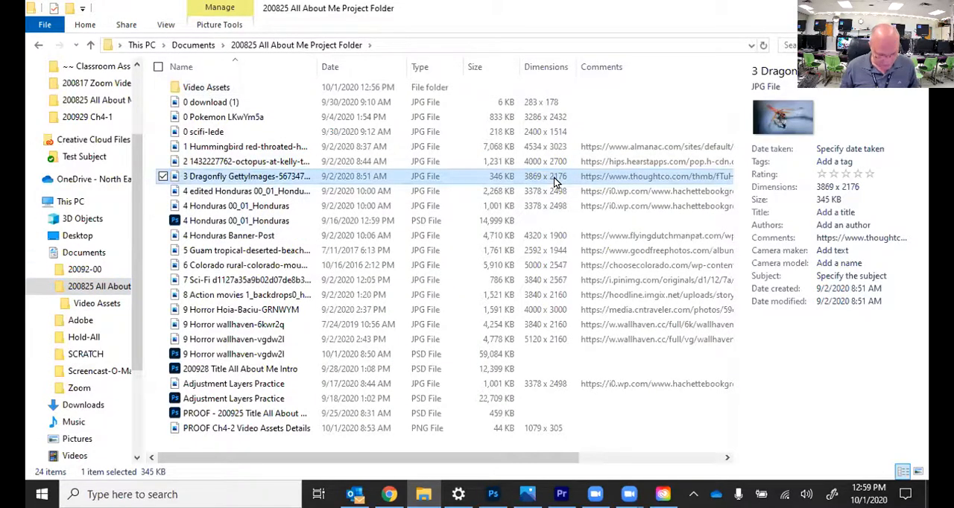
{"action": "left_click", "coordinate": [90, 304]}
{"action": "key", "text": "ctrl+v"}
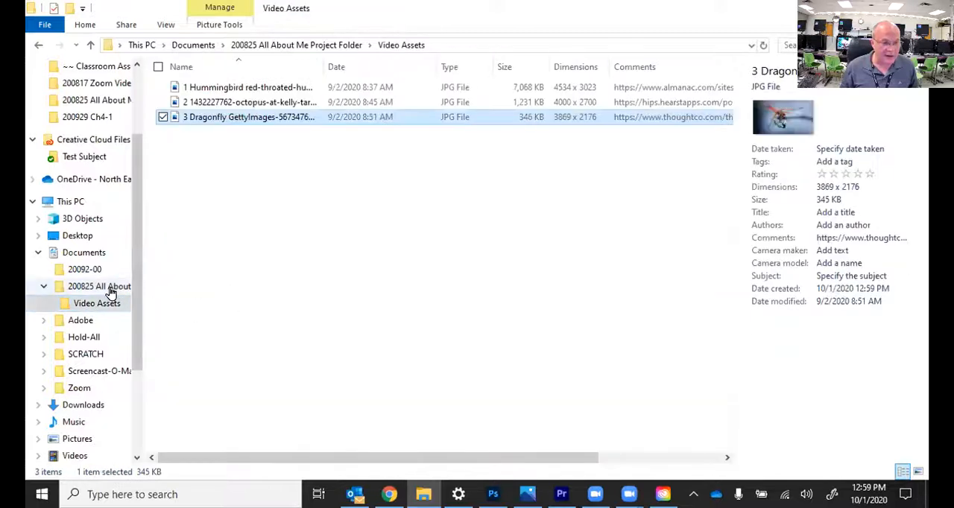
{"action": "left_click", "coordinate": [88, 286]}
{"action": "left_click", "coordinate": [86, 304]}
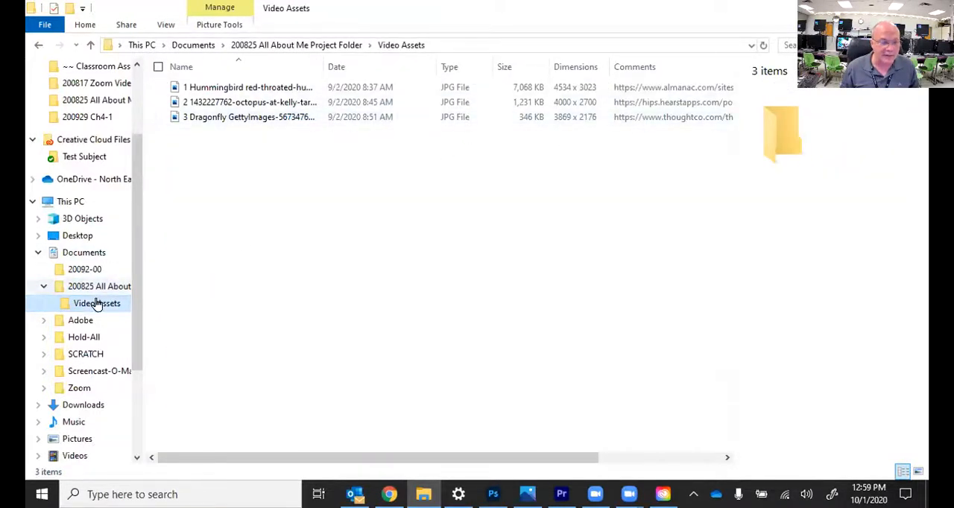
Step: In the project folder, compare the edited and original 4 Honduras 00_01 map images and view the 4 Honduras Banner-Post details
{"action": "left_click", "coordinate": [77, 287]}
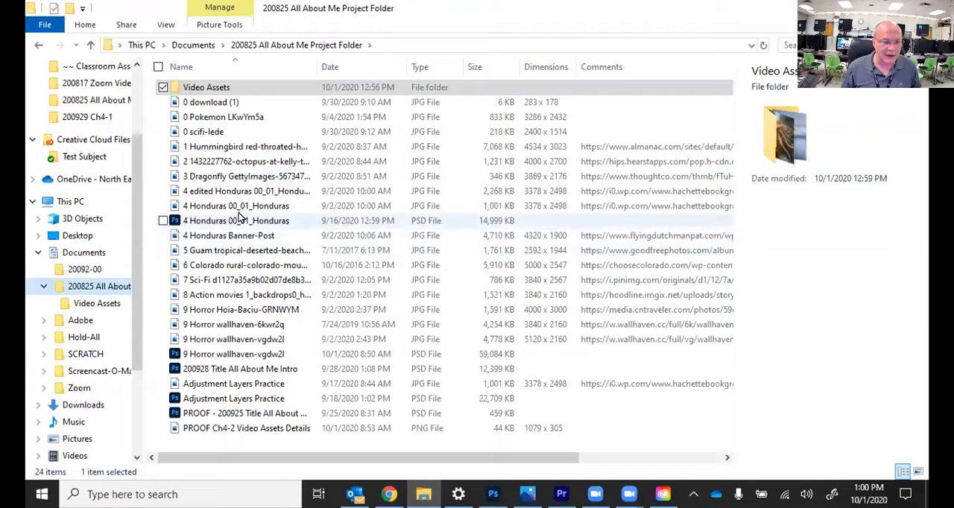
{"action": "left_click", "coordinate": [238, 192]}
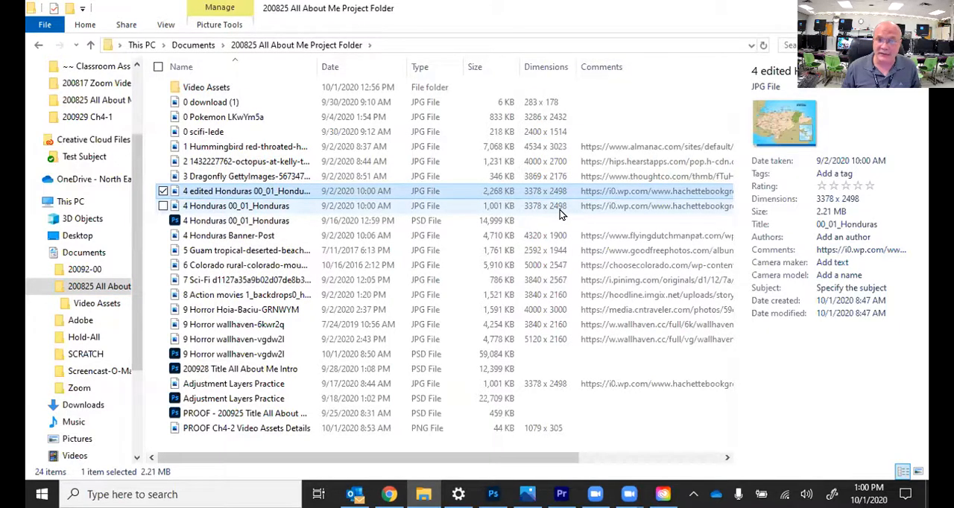
{"action": "left_click", "coordinate": [239, 210]}
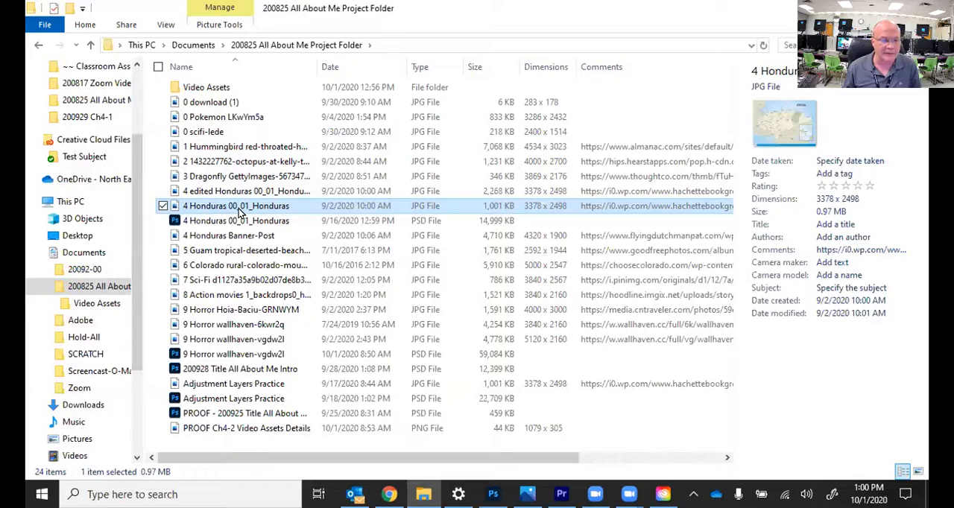
{"action": "left_click", "coordinate": [221, 191]}
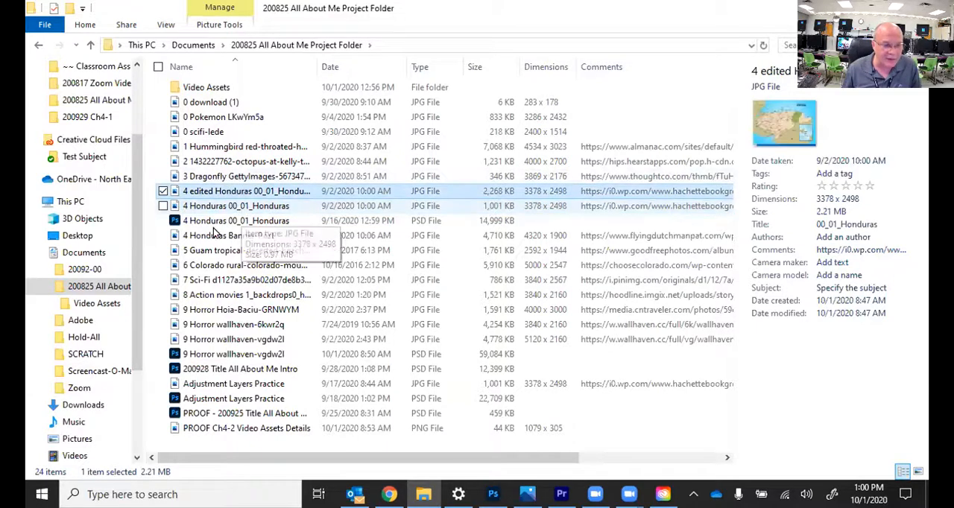
{"action": "left_click", "coordinate": [222, 237]}
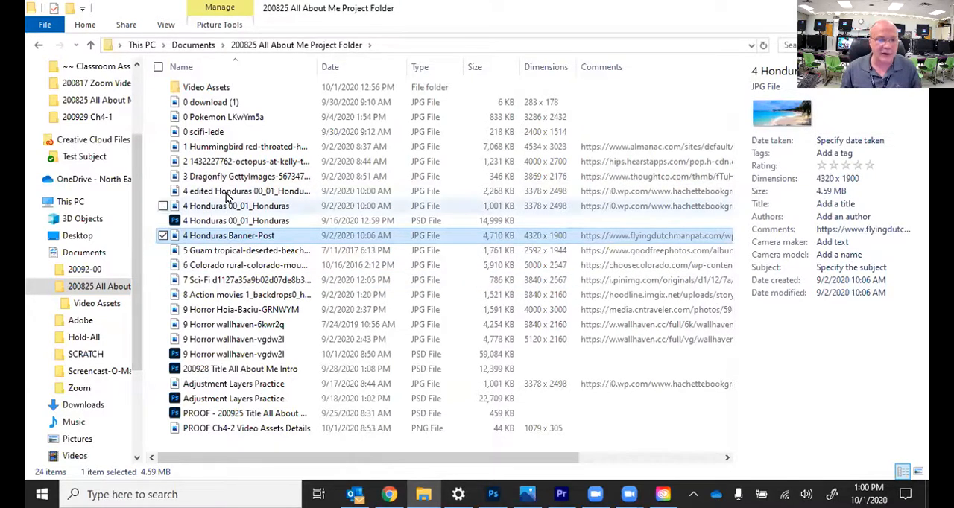
Step: Copy the 4 edited Honduras 00_01 image from the project folder into the Video Assets folder
{"action": "left_click", "coordinate": [221, 192]}
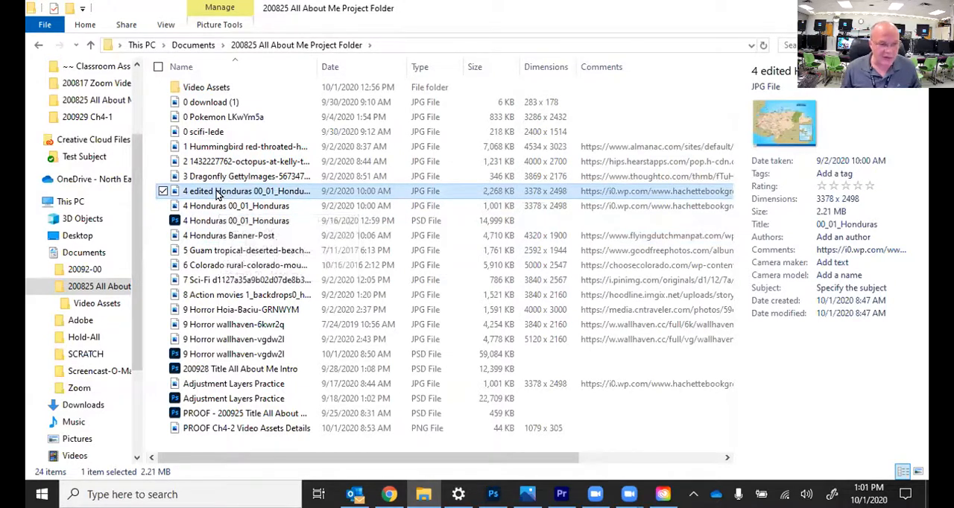
{"action": "left_click", "coordinate": [89, 304]}
{"action": "key", "text": "ctrl+v"}
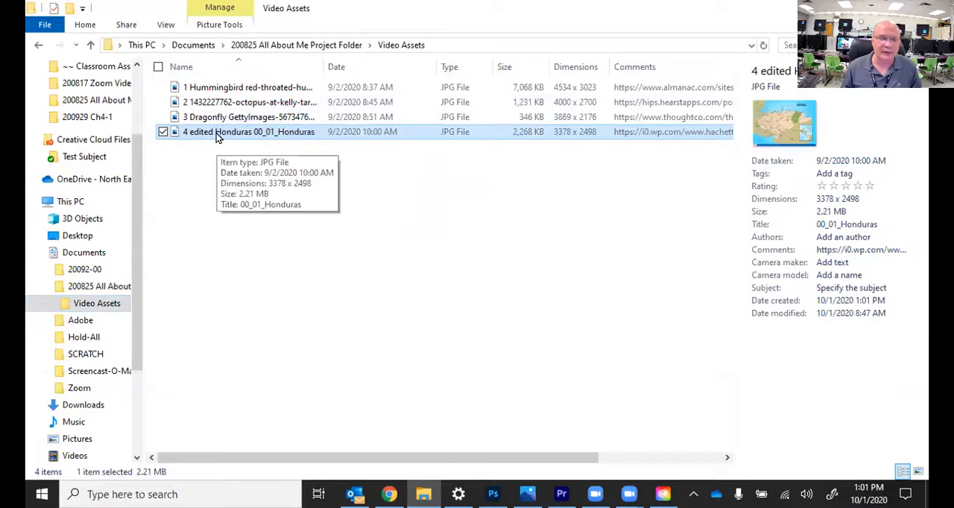
Step: Copy the 5 Guam, 6 Colorado, 7 Sci-Fi and 8 Action movies images together from the project folder into Video Assets
{"action": "left_click", "coordinate": [112, 286]}
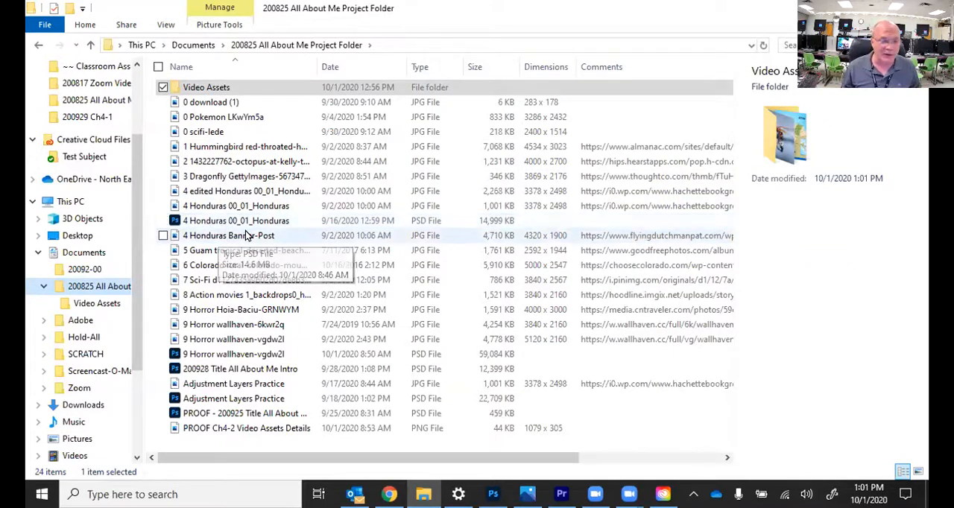
{"action": "left_click", "coordinate": [241, 254]}
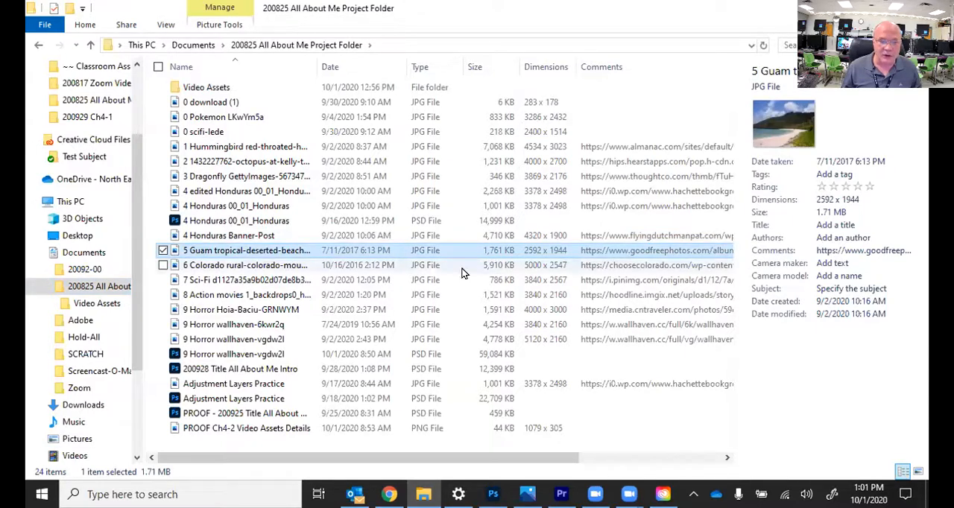
{"action": "left_click", "coordinate": [537, 265], "text": "ctrl"}
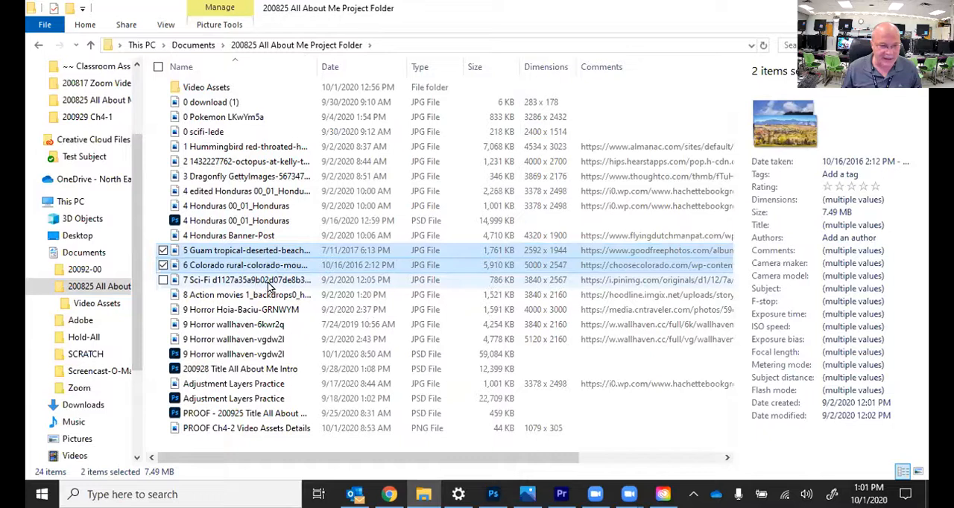
{"action": "left_click", "coordinate": [449, 280], "text": "ctrl"}
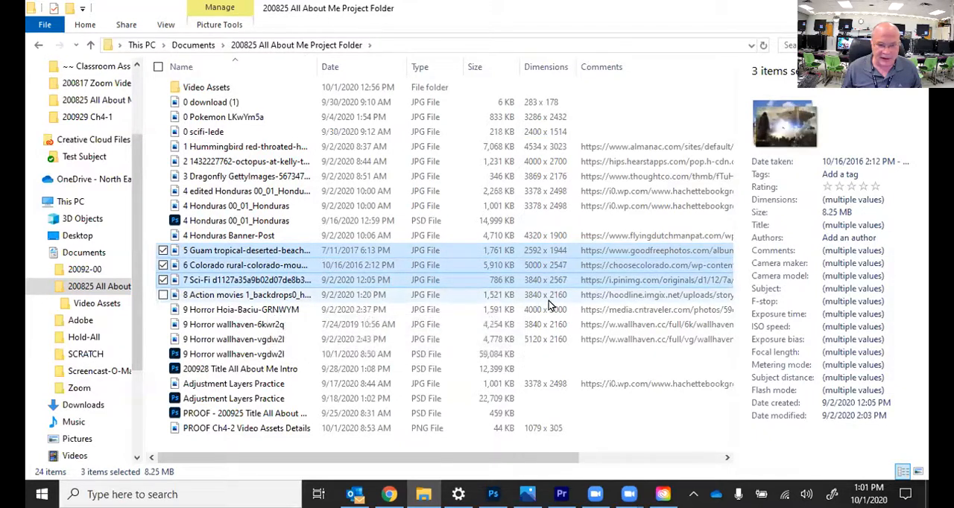
{"action": "left_click", "coordinate": [548, 296], "text": "ctrl"}
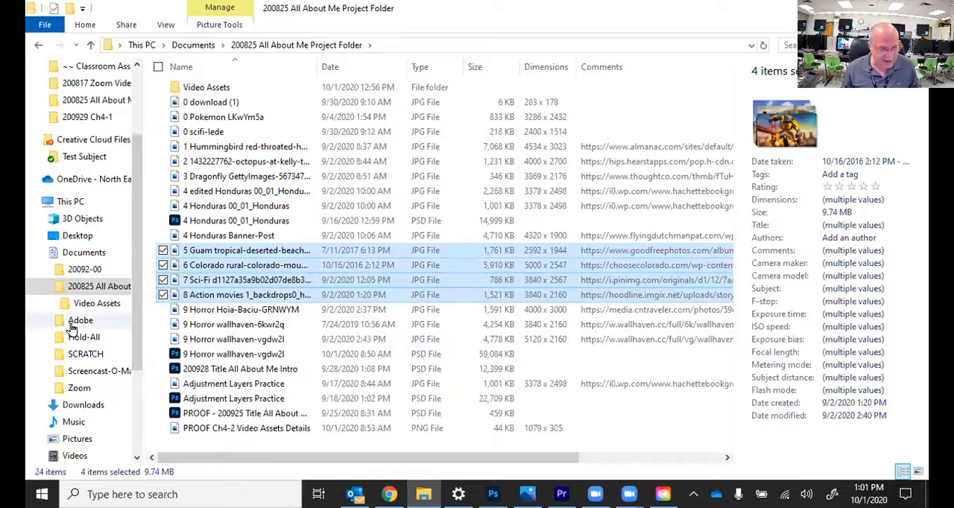
{"action": "left_click", "coordinate": [94, 304]}
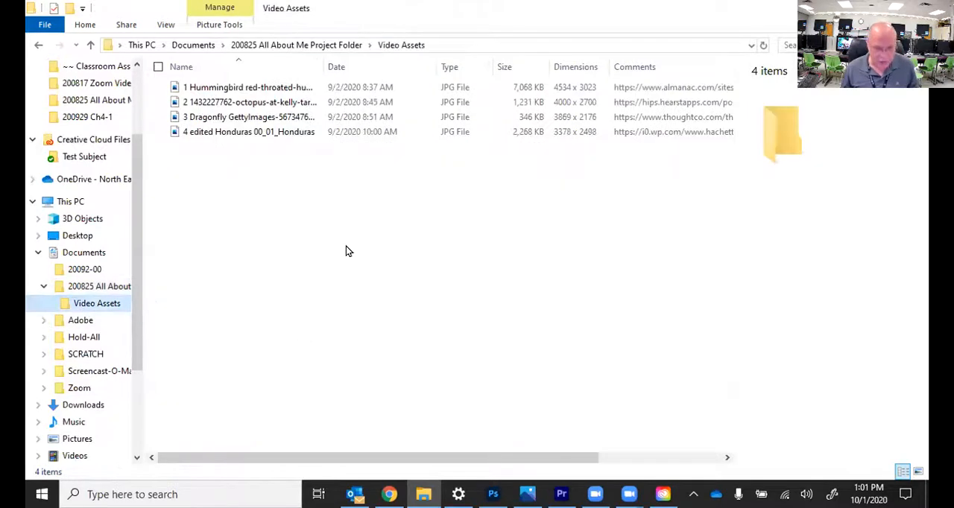
{"action": "key", "text": "ctrl+v"}
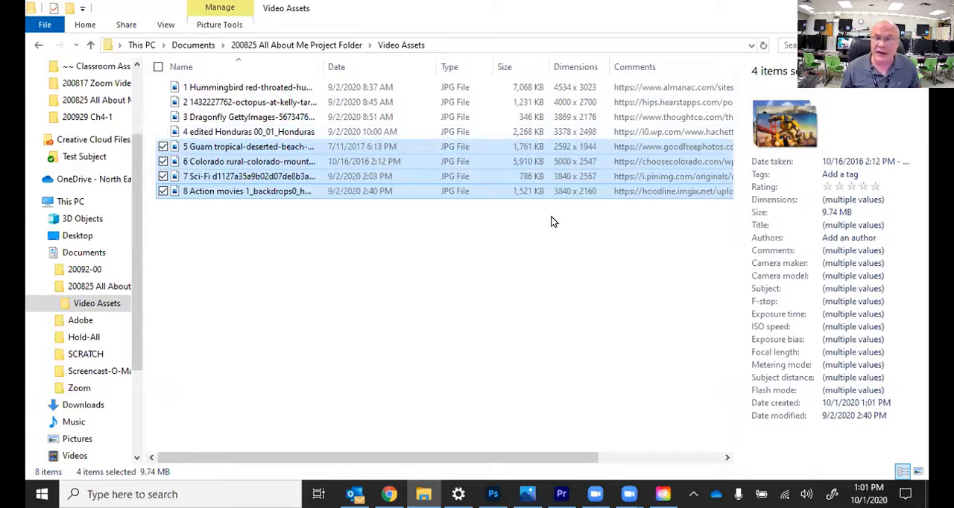
{"action": "left_click", "coordinate": [309, 272]}
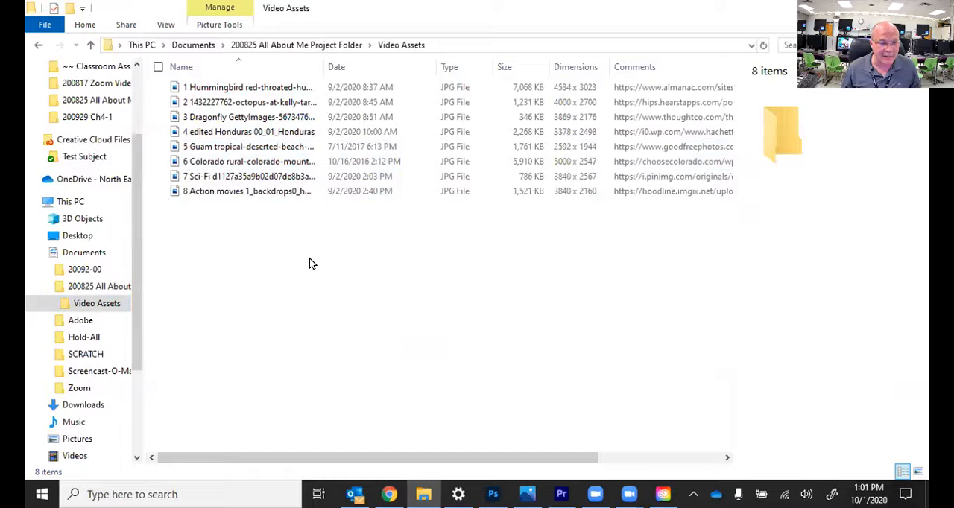
Step: In the project folder, compare the details of the 9 Horror images and the 9 Horror wallhaven-vgdw2l PSD
{"action": "left_click", "coordinate": [80, 289]}
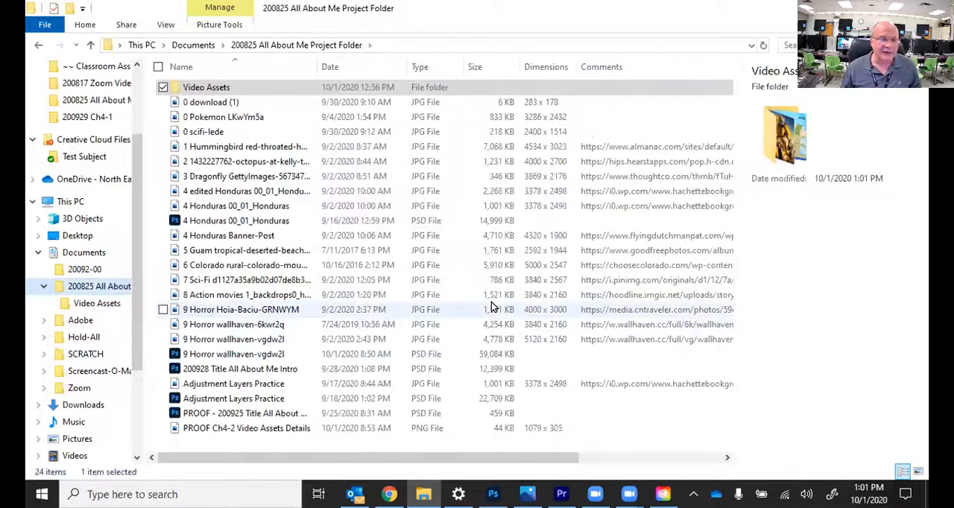
{"action": "left_click", "coordinate": [272, 313]}
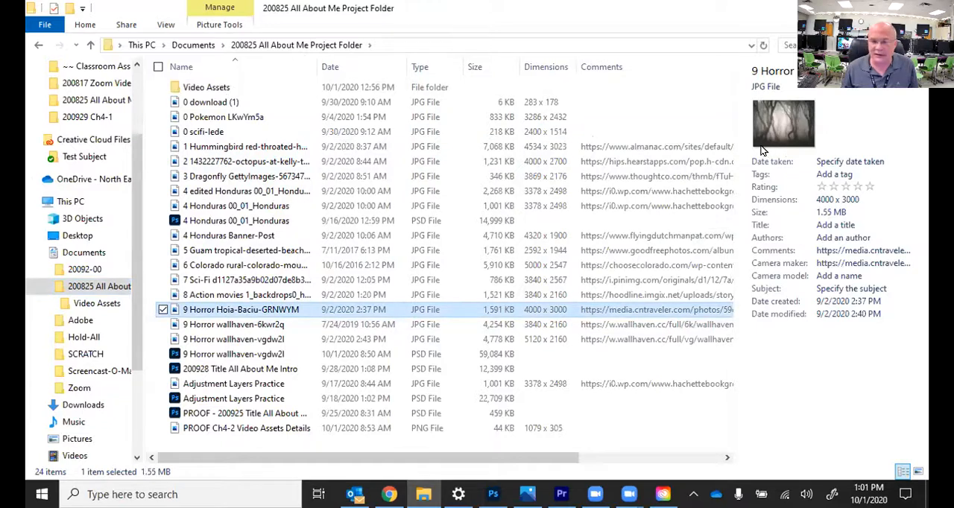
{"action": "left_click", "coordinate": [265, 328]}
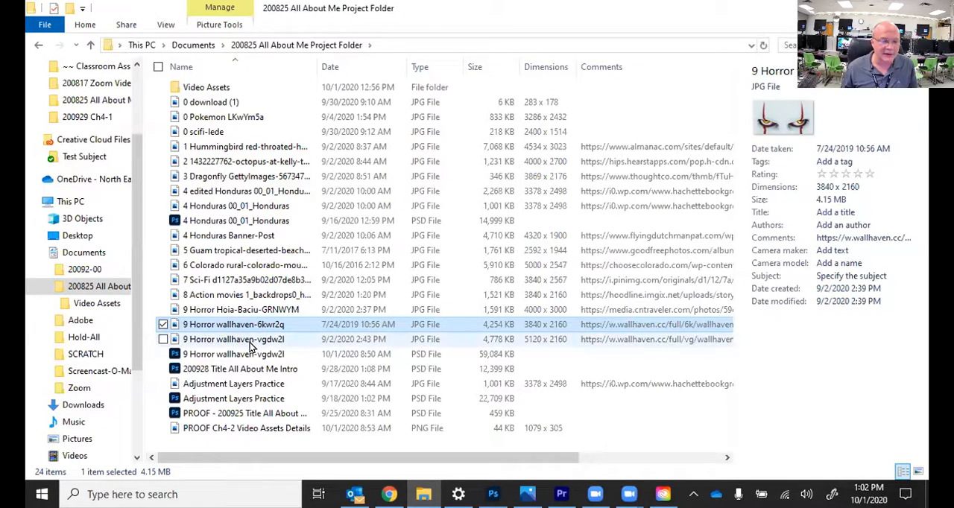
{"action": "left_click", "coordinate": [252, 341]}
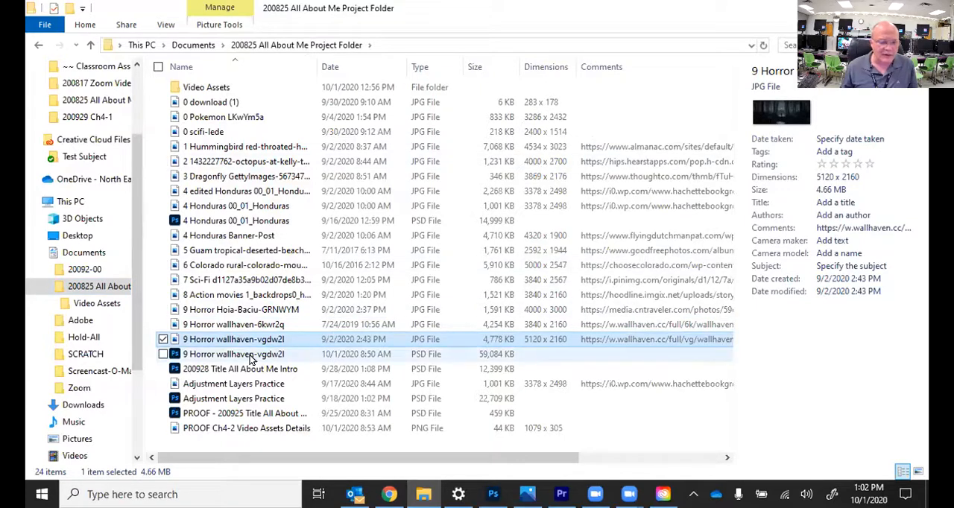
{"action": "left_click", "coordinate": [210, 355]}
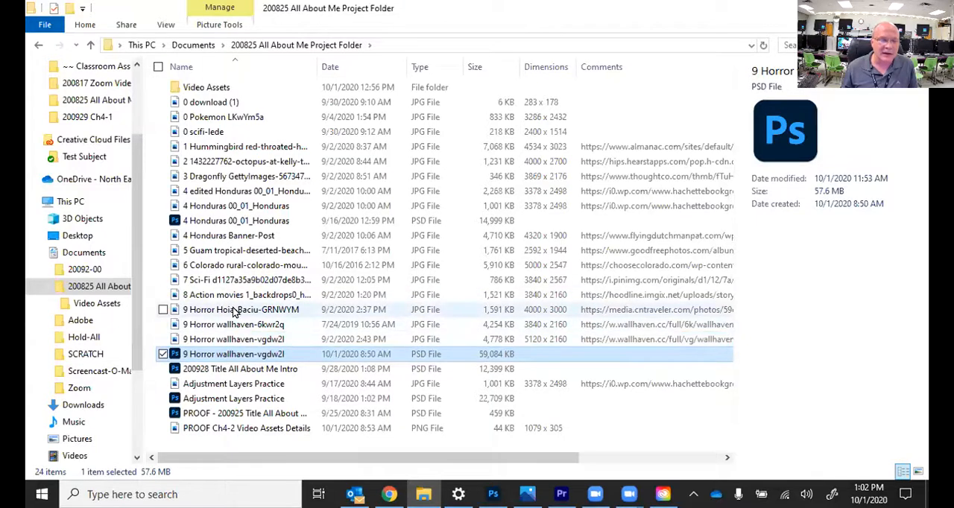
{"action": "left_click", "coordinate": [233, 340]}
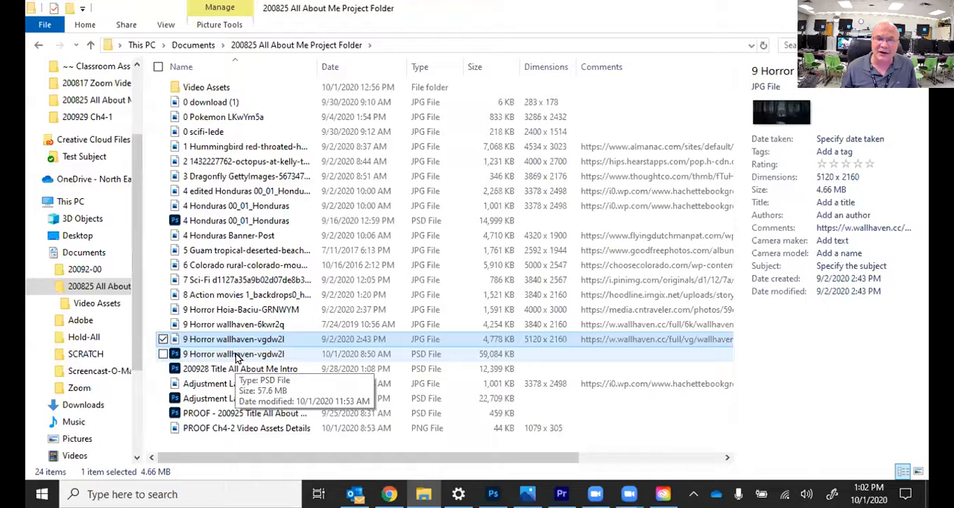
Step: Open the 9 Horror wallhaven-vgdw2l PSD in Photoshop, preview its Hue/Saturation 1 layer on and off, and leave that layer hidden
{"action": "double_click", "coordinate": [236, 355]}
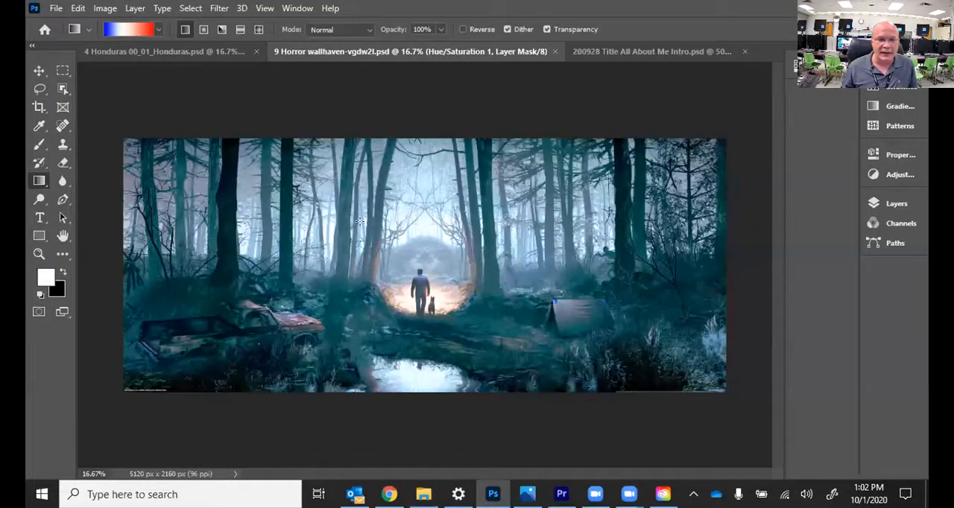
{"action": "left_click", "coordinate": [877, 205]}
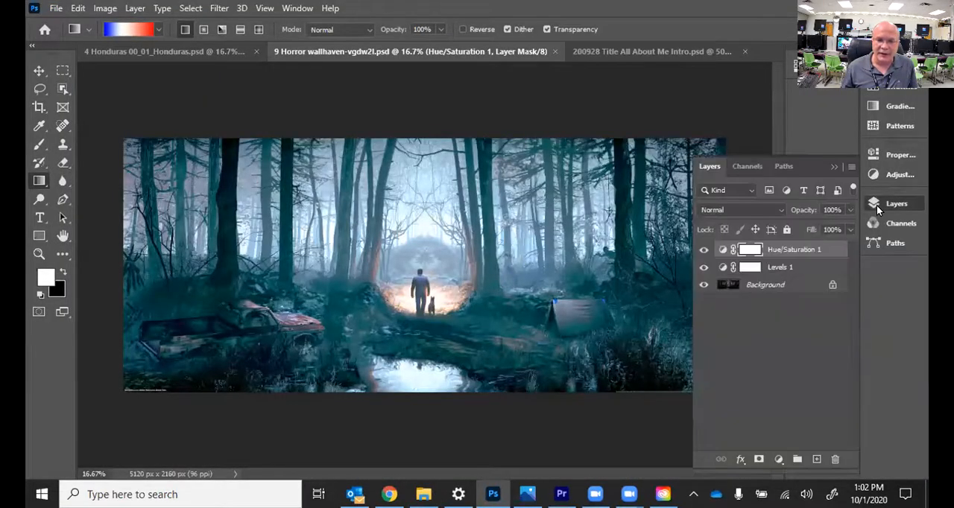
{"action": "left_click", "coordinate": [704, 250]}
{"action": "left_click", "coordinate": [705, 253]}
{"action": "left_click", "coordinate": [704, 252]}
{"action": "left_click", "coordinate": [705, 252]}
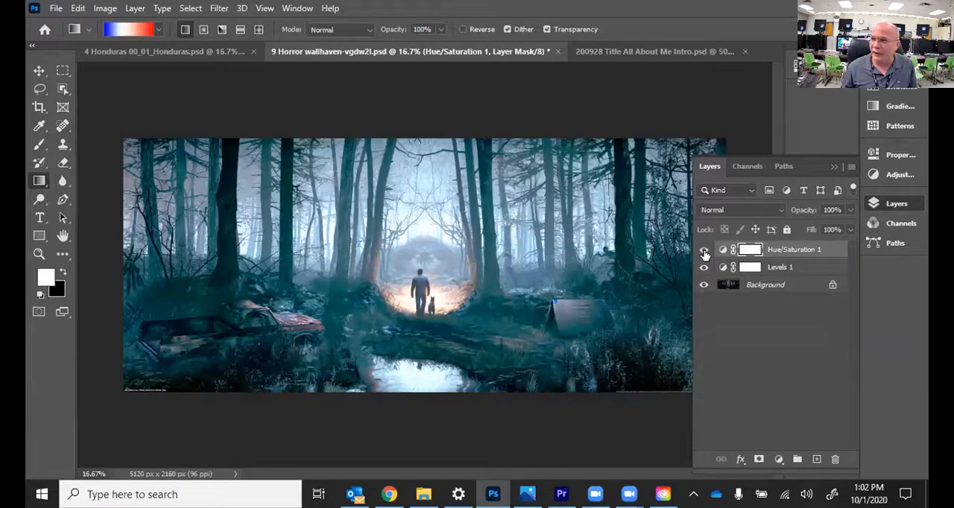
{"action": "left_click", "coordinate": [704, 252]}
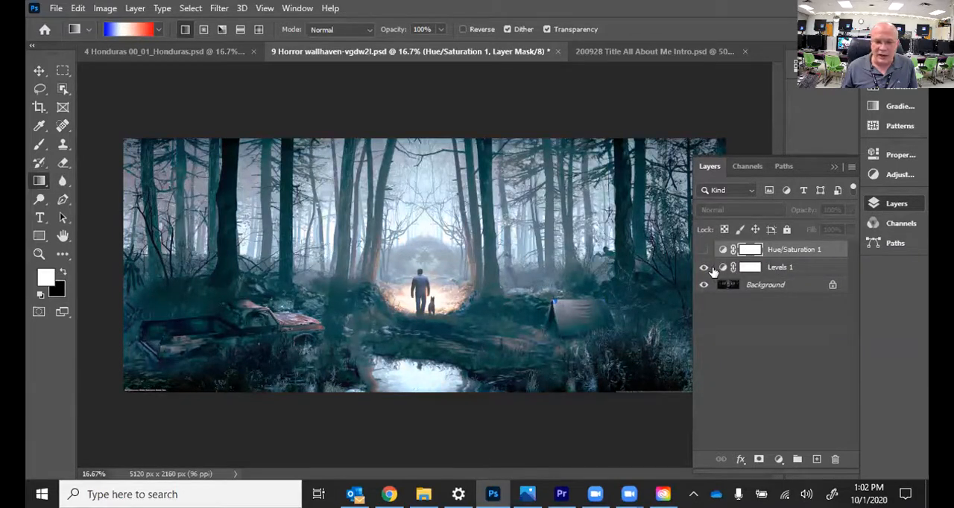
Step: Reset the Levels 1 adjustment, set its white input level to 99, and compare the image with and without it
{"action": "double_click", "coordinate": [722, 267]}
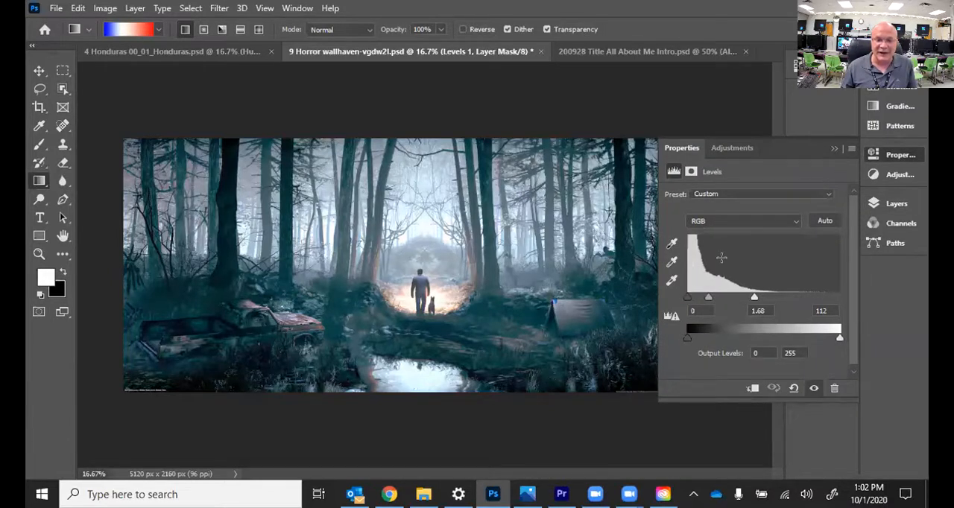
{"action": "left_click", "coordinate": [794, 388]}
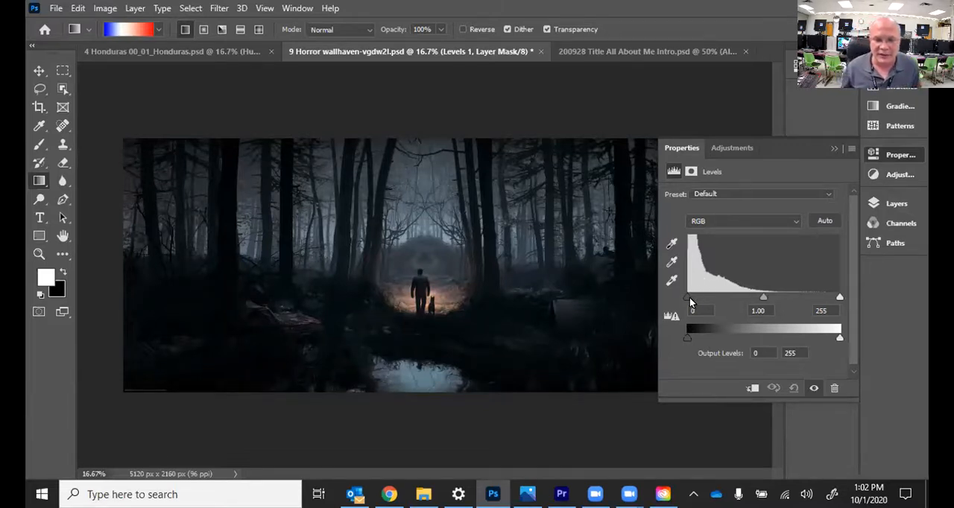
{"action": "mouse_move", "coordinate": [687, 296]}
{"action": "left_mouse_down"}
{"action": "mouse_move", "coordinate": [716, 296]}
{"action": "mouse_move", "coordinate": [687, 297]}
{"action": "left_mouse_up"}
{"action": "left_click_drag", "start_coordinate": [839, 297], "coordinate": [710, 301]}
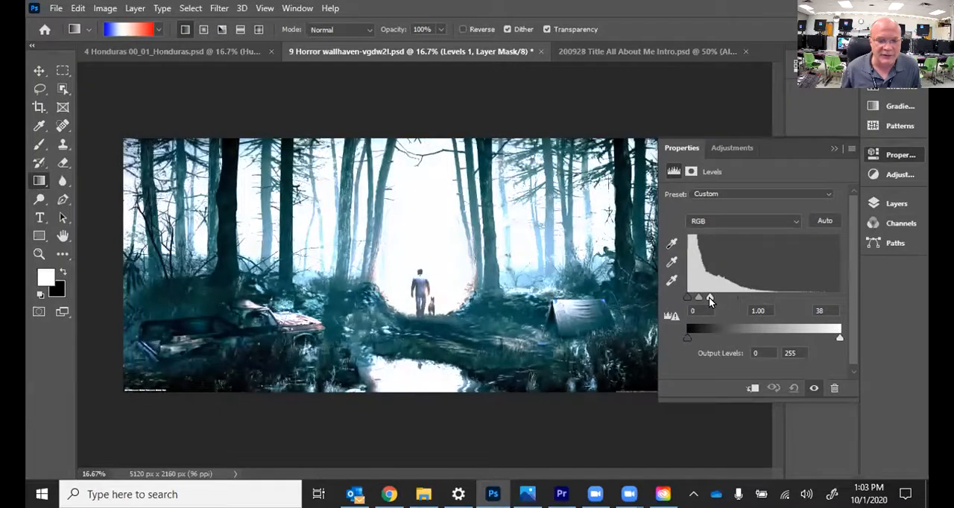
{"action": "left_click_drag", "start_coordinate": [710, 300], "coordinate": [746, 299]}
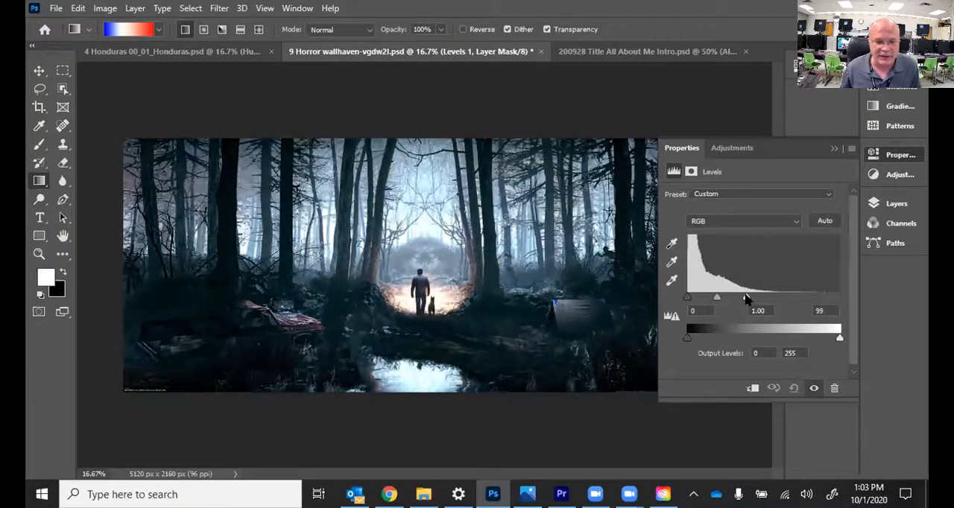
{"action": "left_click", "coordinate": [813, 389]}
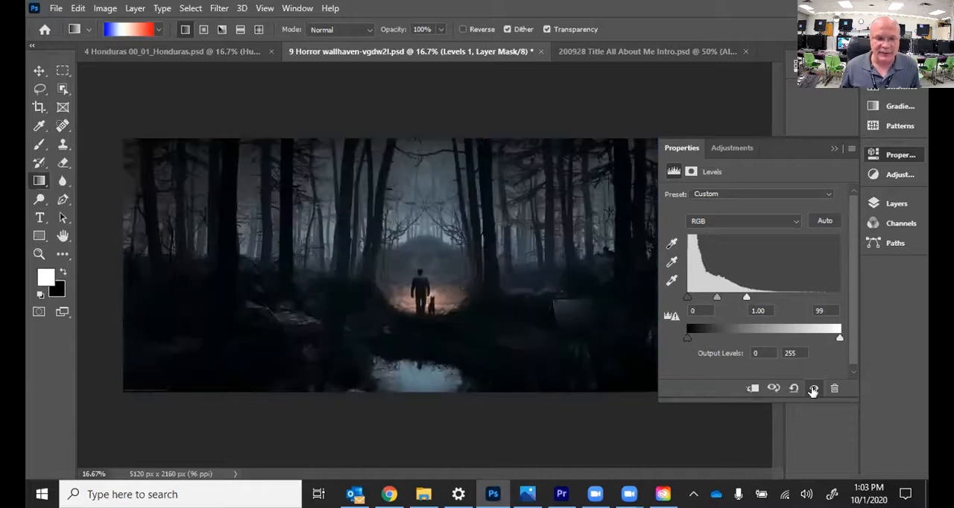
{"action": "left_click", "coordinate": [813, 389]}
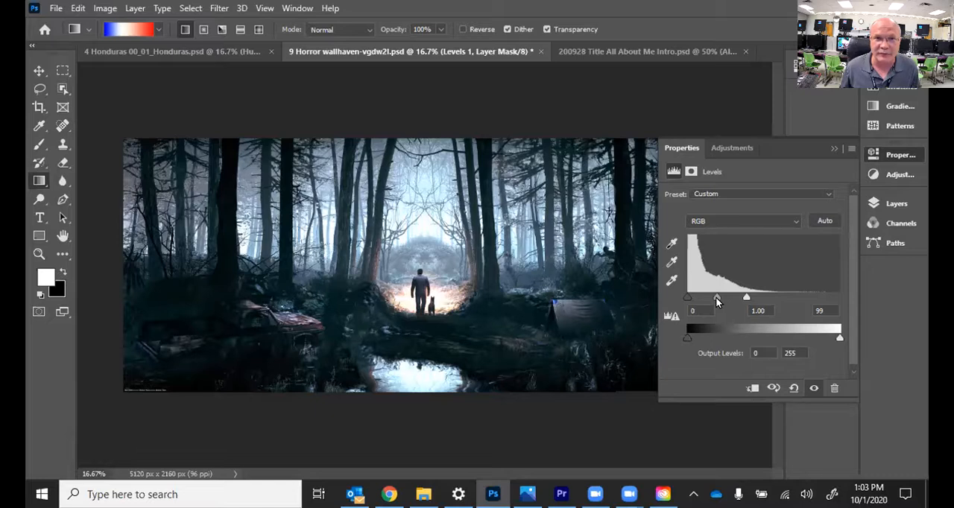
Step: Set the Levels 1 midtone input to 1.23, compare the image with and without the adjustment, and collapse its settings
{"action": "mouse_move", "coordinate": [717, 301]}
{"action": "left_mouse_down"}
{"action": "mouse_move", "coordinate": [697, 306]}
{"action": "mouse_move", "coordinate": [731, 302]}
{"action": "left_mouse_up"}
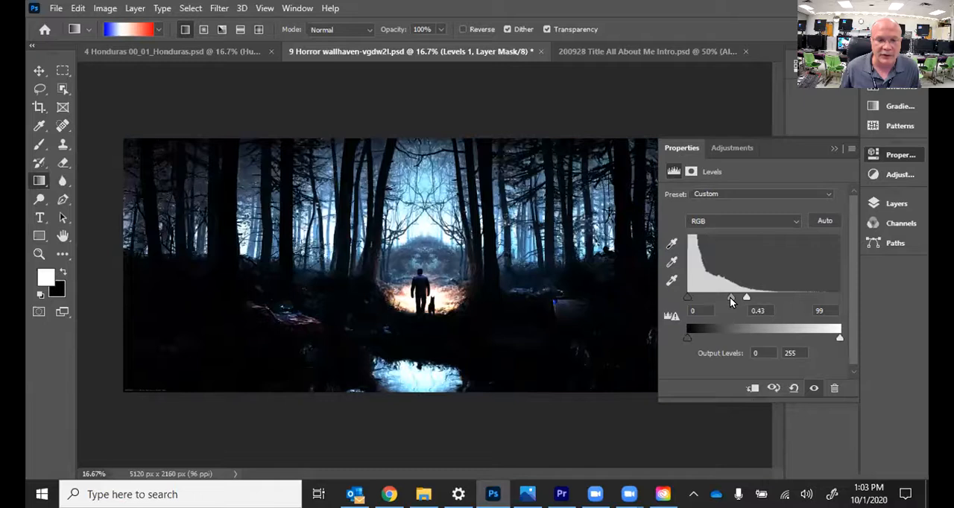
{"action": "left_click_drag", "start_coordinate": [730, 301], "coordinate": [713, 303]}
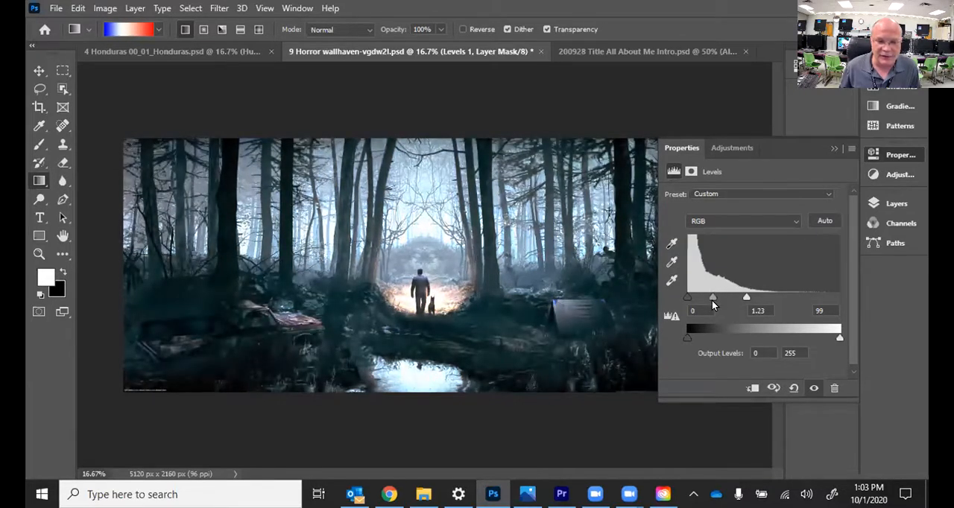
{"action": "left_click", "coordinate": [814, 388]}
{"action": "left_click", "coordinate": [814, 388]}
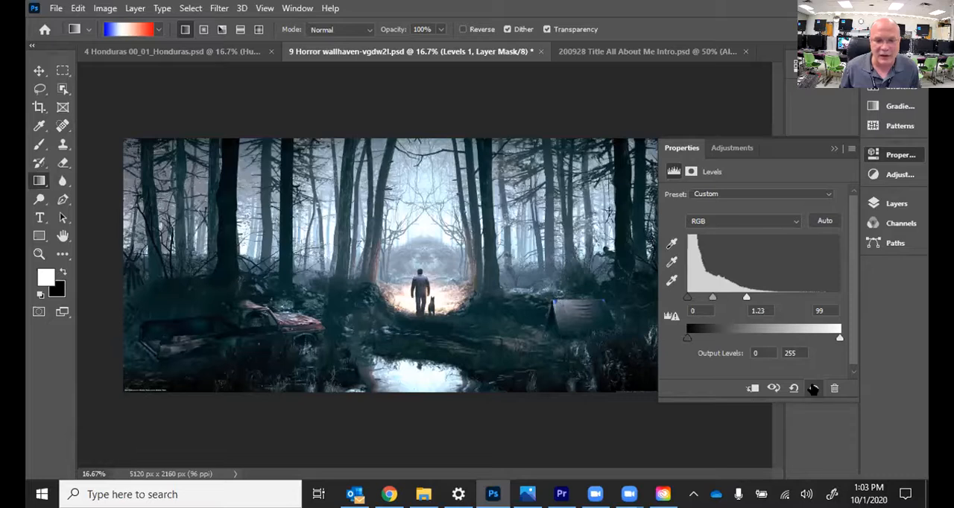
{"action": "left_click", "coordinate": [835, 158]}
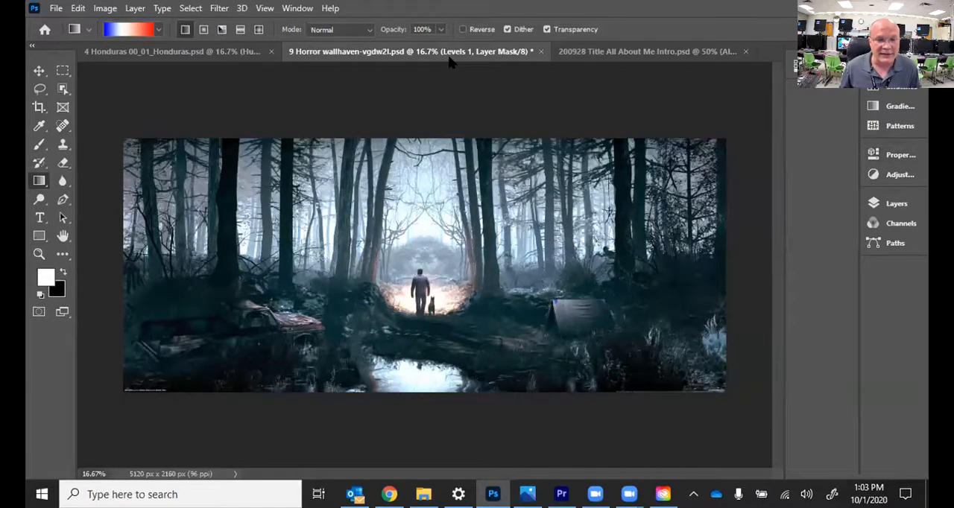
Step: Save the PSD, and save a JPEG copy named 9 edited Horror wallhaven-vgdw2l in the 200825 All About Me Project Folder
{"action": "left_click", "coordinate": [55, 8]}
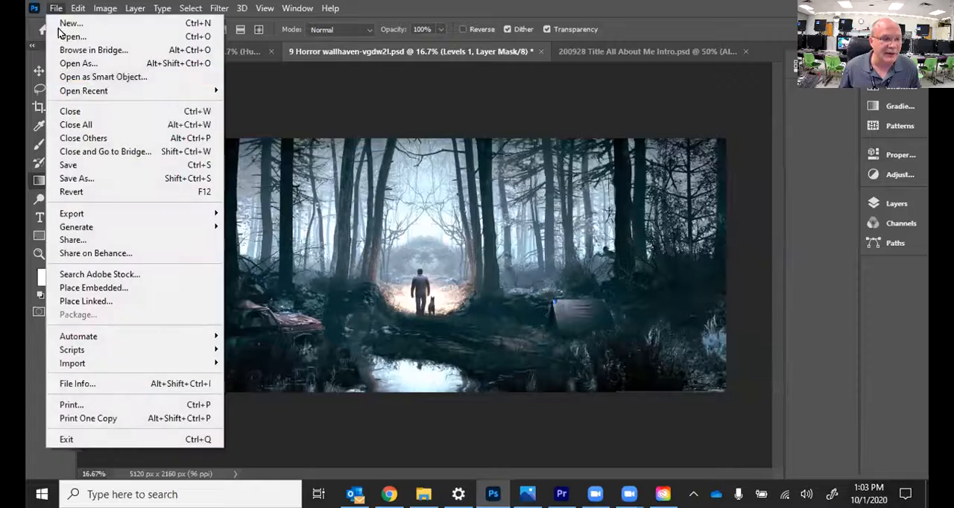
{"action": "left_click", "coordinate": [102, 167]}
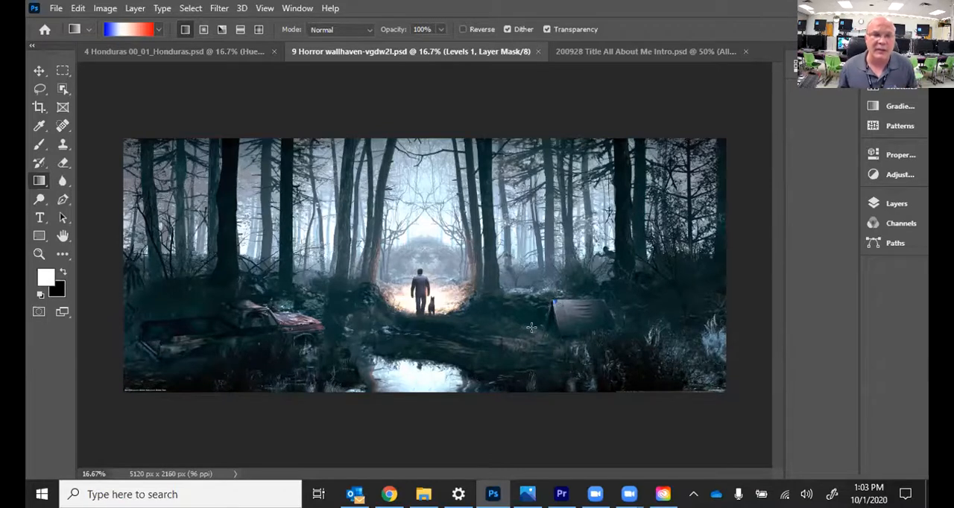
{"action": "left_click", "coordinate": [56, 8]}
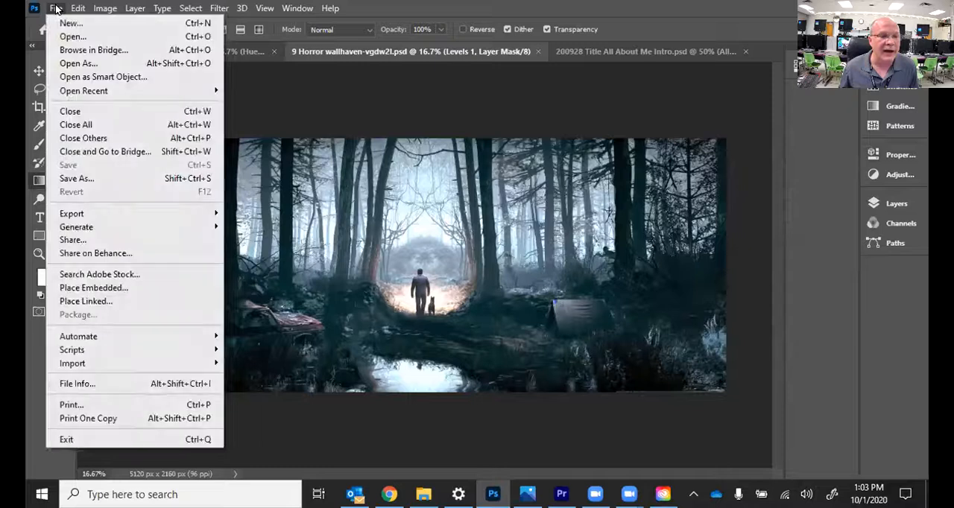
{"action": "left_click", "coordinate": [86, 181]}
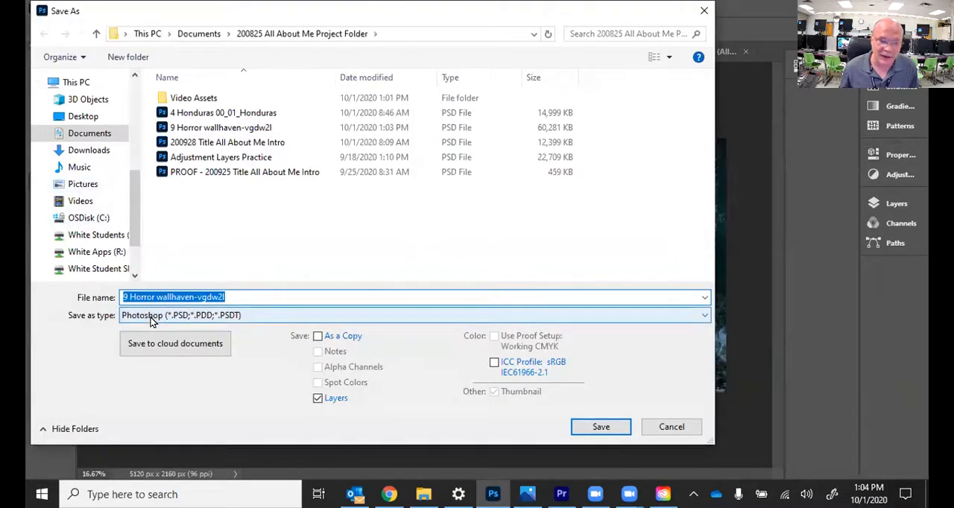
{"action": "left_click", "coordinate": [152, 319]}
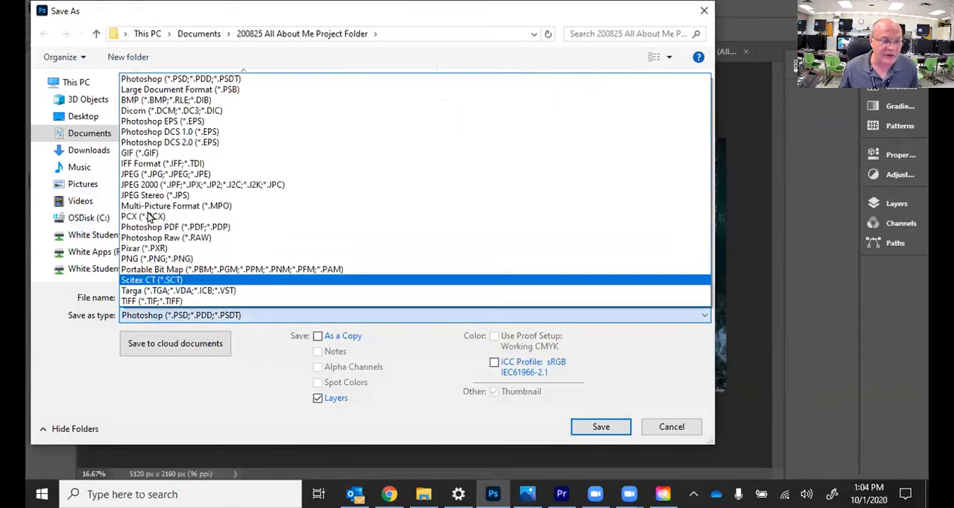
{"action": "left_click", "coordinate": [192, 174]}
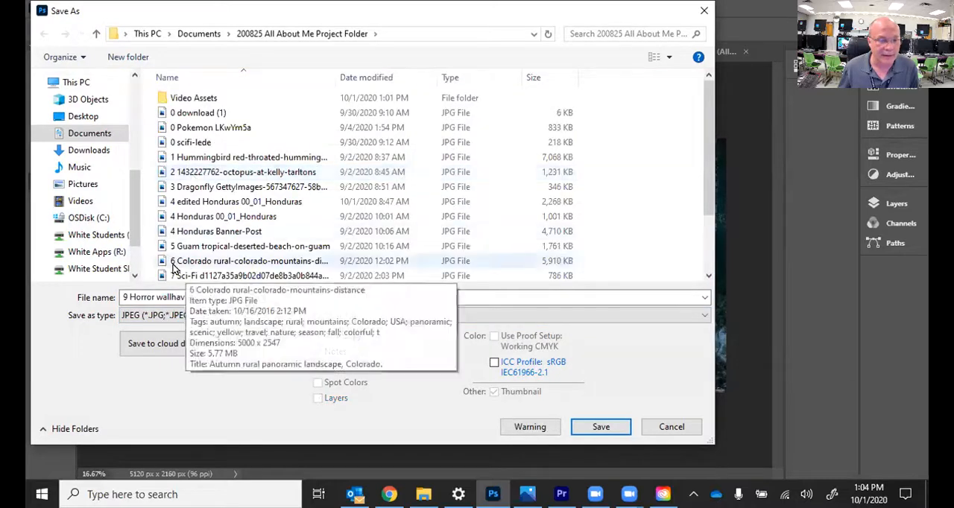
{"action": "left_click", "coordinate": [129, 296]}
{"action": "left_click", "coordinate": [128, 296]}
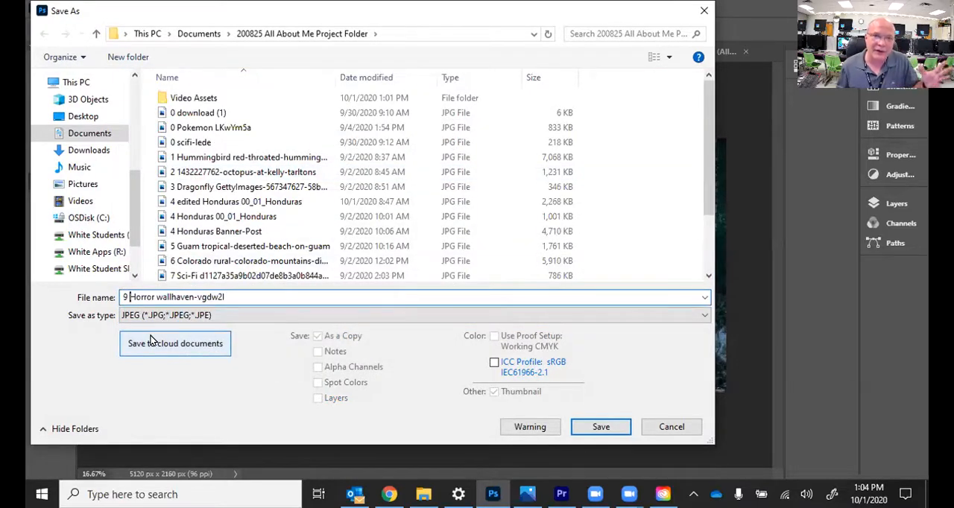
{"action": "type", "text": "edited"}
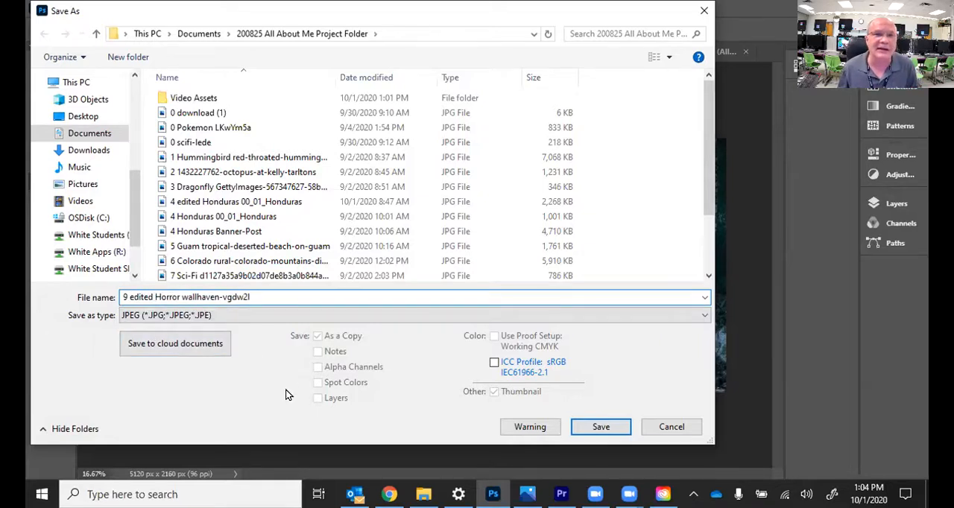
{"action": "left_click", "coordinate": [605, 425]}
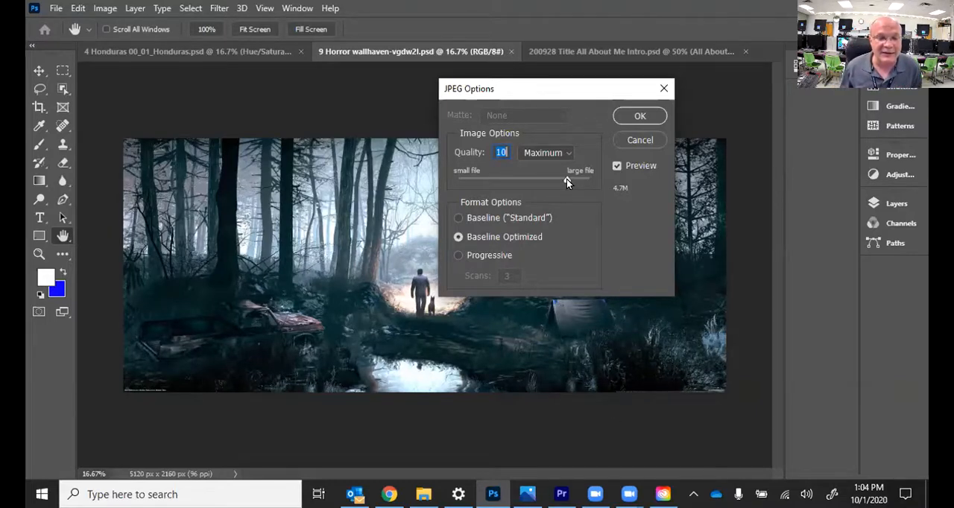
Step: Compare the JPEG file size at quality 0 and 12, and finish saving at quality 10 (Maximum) with Baseline Optimized
{"action": "type", "text": "0"}
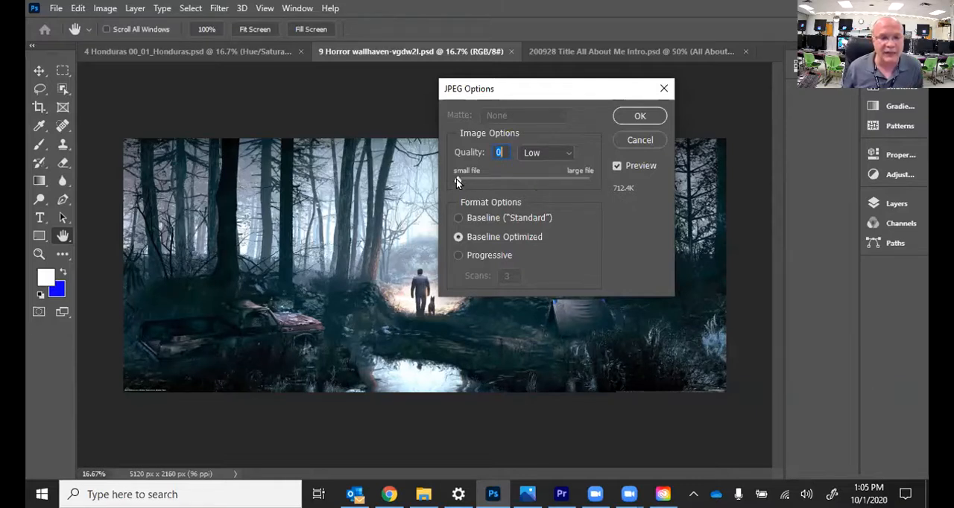
{"action": "left_click_drag", "start_coordinate": [456, 181], "coordinate": [605, 179]}
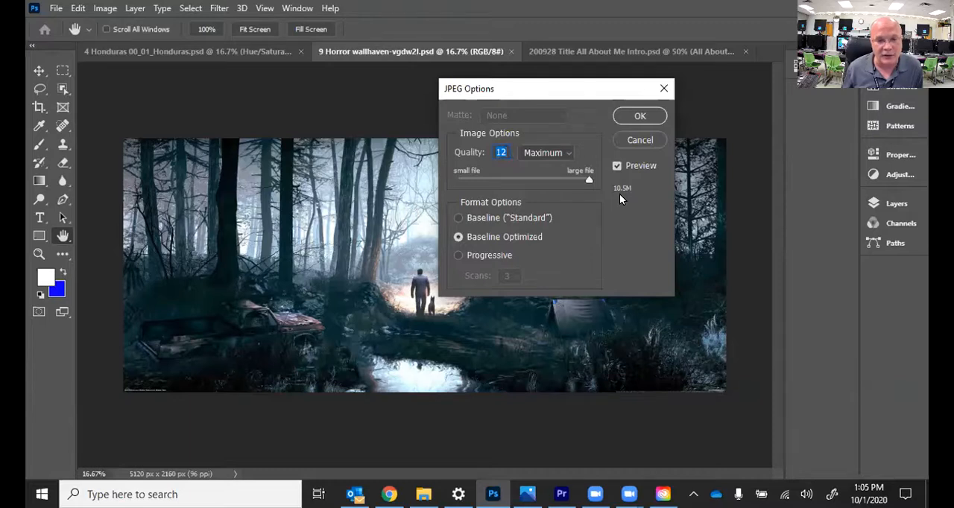
{"action": "left_click_drag", "start_coordinate": [587, 179], "coordinate": [581, 180]}
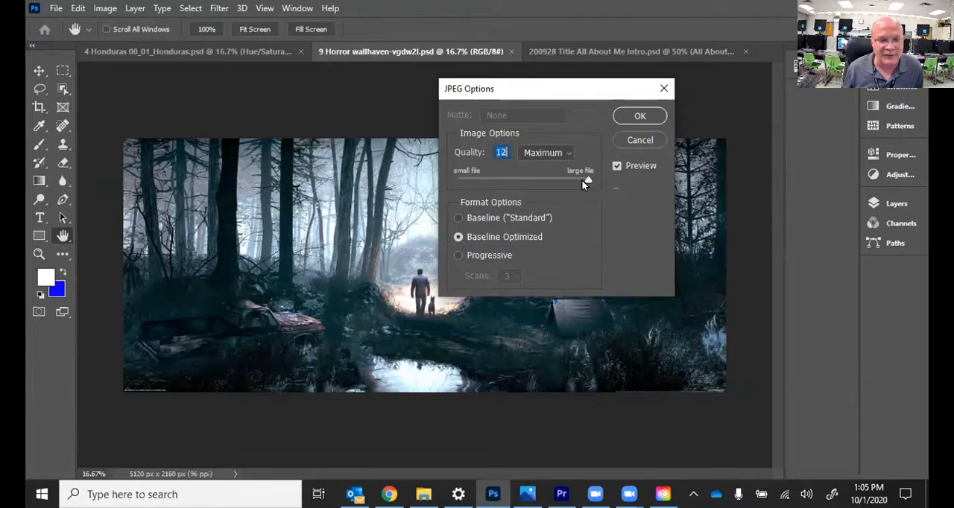
{"action": "left_click", "coordinate": [566, 181]}
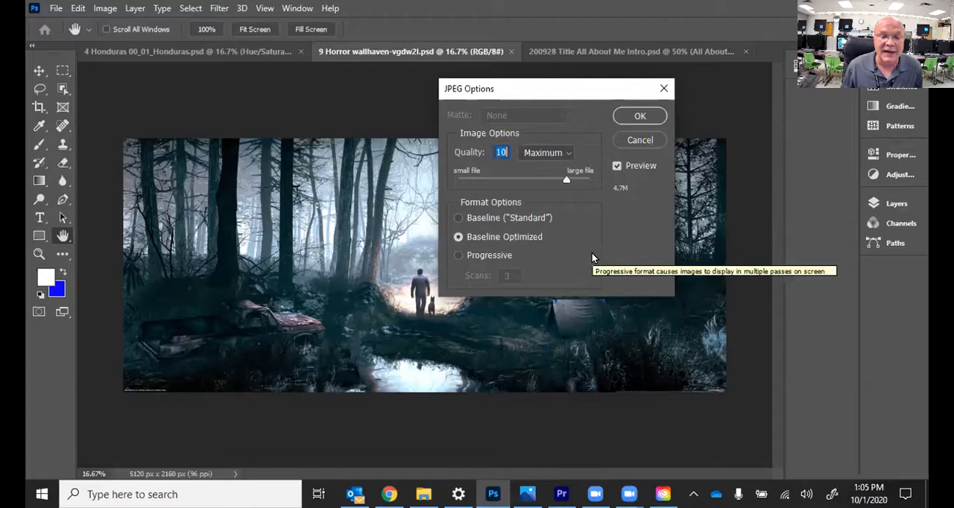
{"action": "left_click", "coordinate": [632, 118]}
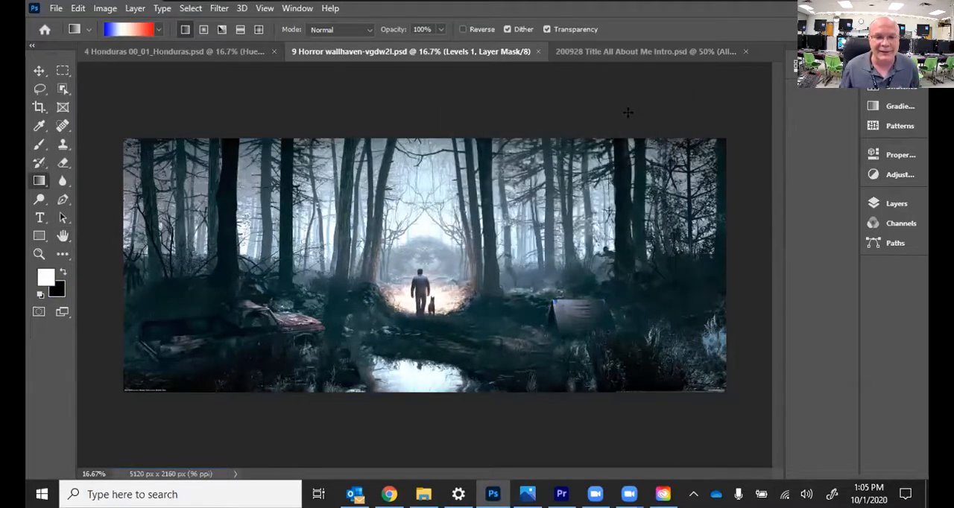
Step: In File Explorer, copy the 9 edited Horror wallhaven-vgdw2l JPEG from the project folder into the Video Assets folder
{"action": "left_click", "coordinate": [424, 494]}
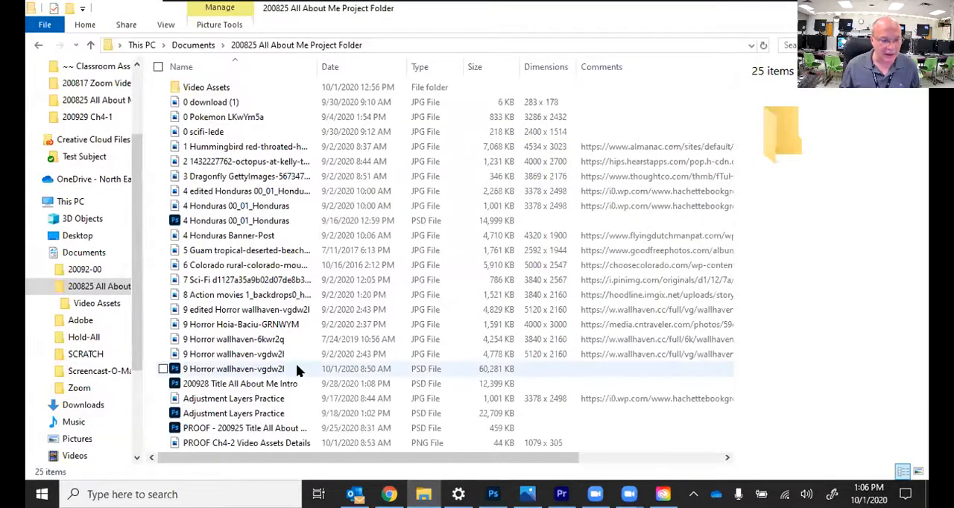
{"action": "left_click", "coordinate": [256, 310]}
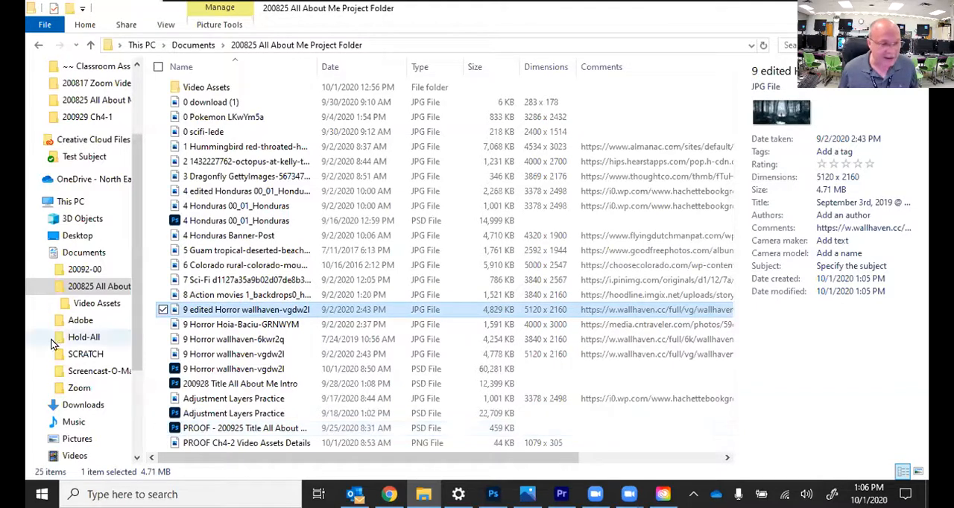
{"action": "left_click", "coordinate": [96, 305]}
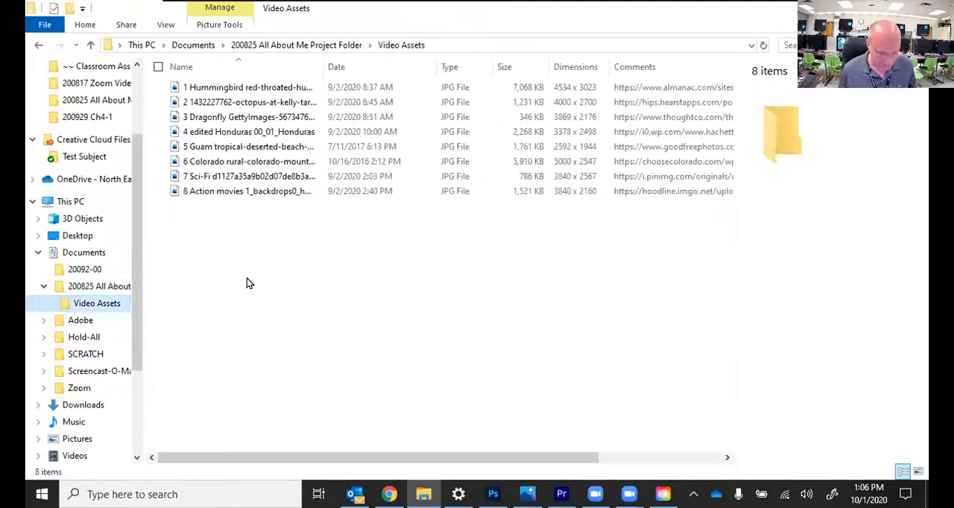
{"action": "key", "text": "ctrl+v"}
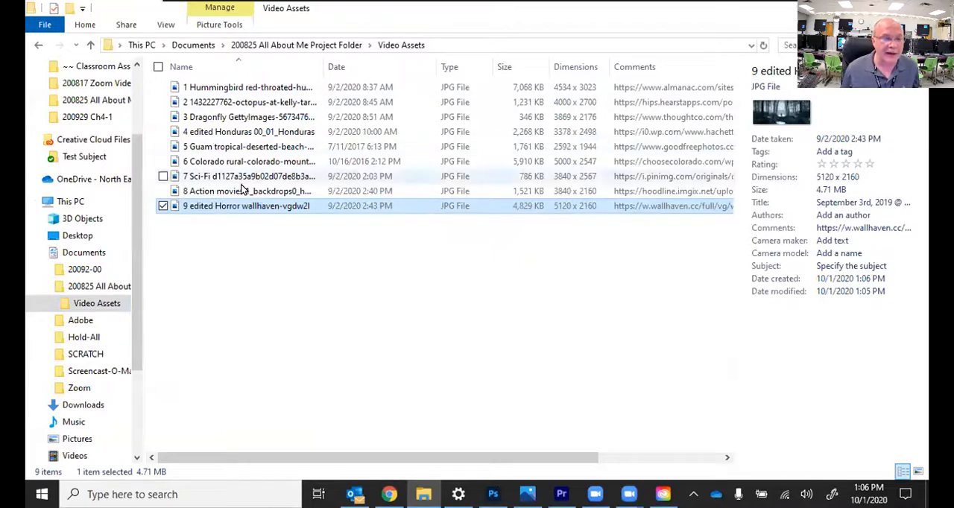
Step: Copy the 200928 Title All About Me Intro PSD from the project folder into the Video Assets folder
{"action": "left_click", "coordinate": [99, 286]}
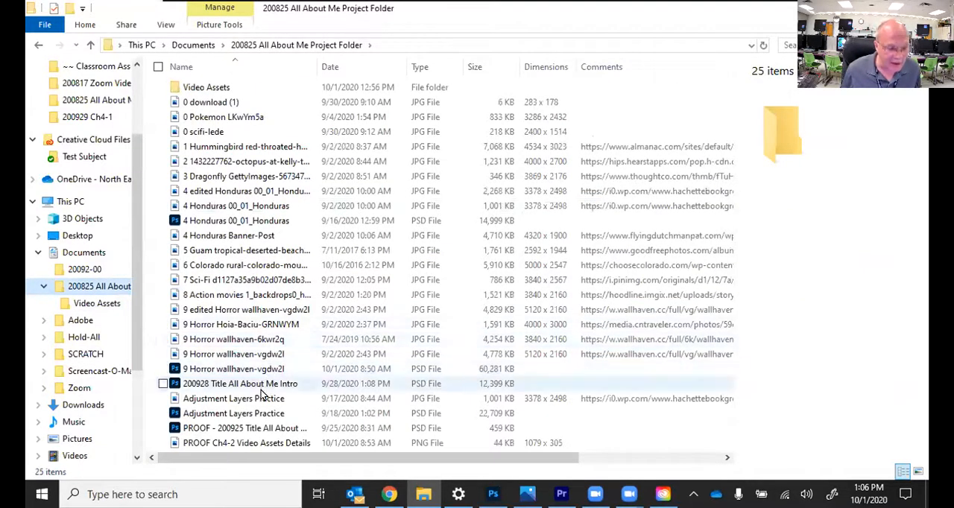
{"action": "scroll", "coordinate": [253, 399], "scroll_direction": "right", "scroll_amount": 1}
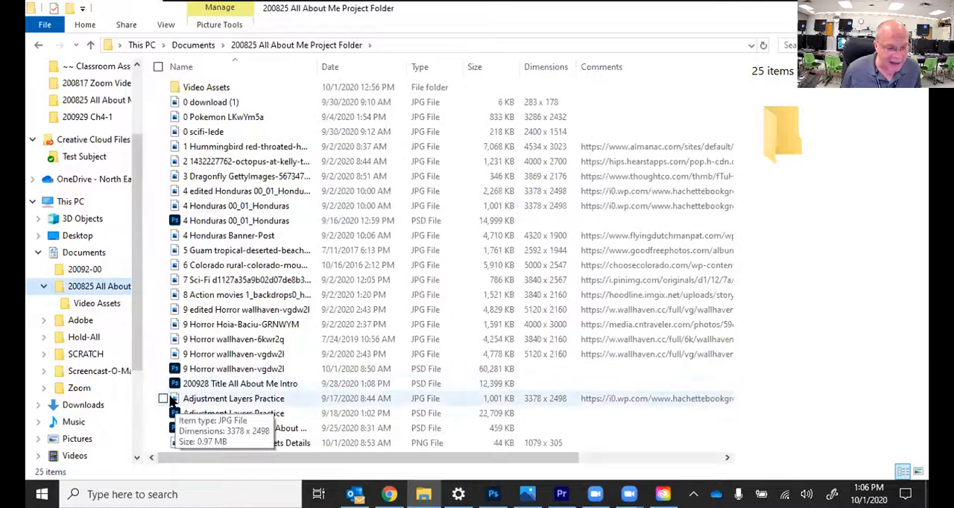
{"action": "left_click", "coordinate": [214, 387]}
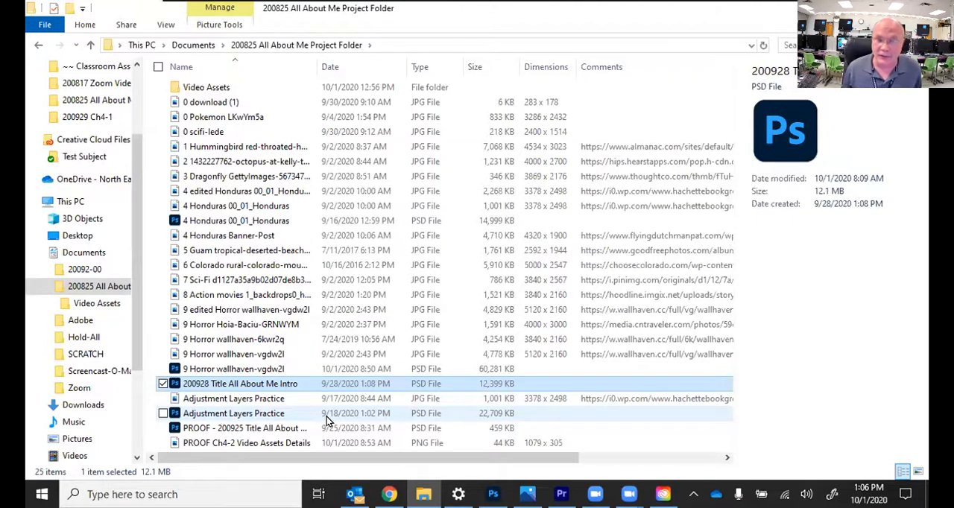
{"action": "right_click", "coordinate": [284, 387]}
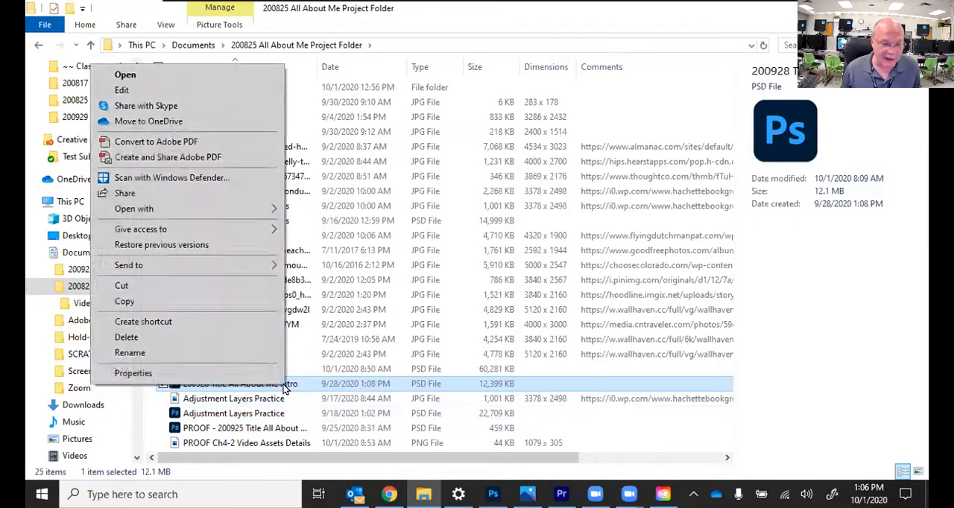
{"action": "left_click", "coordinate": [237, 299]}
{"action": "left_click", "coordinate": [97, 303]}
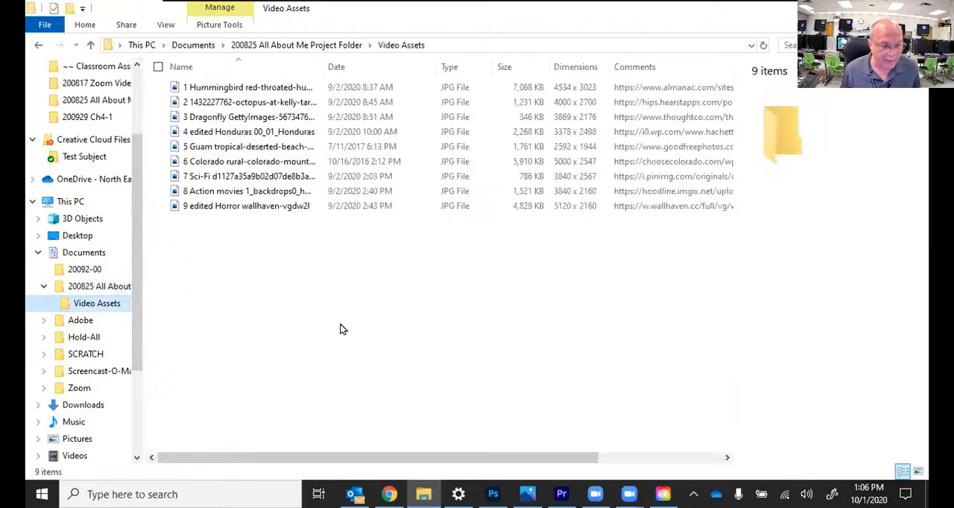
{"action": "key", "text": "ctrl+v"}
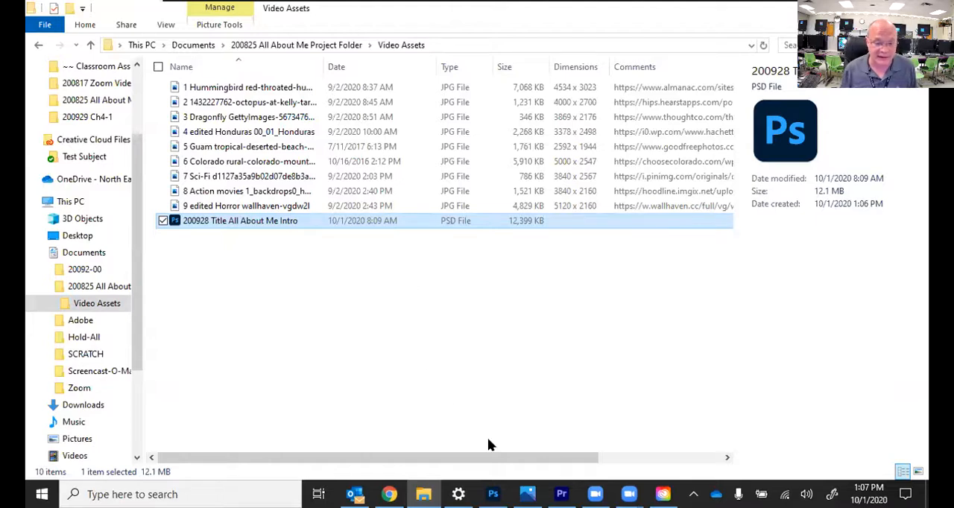
Step: Launch Snipping Tool, and hide the details pane in the Video Assets window so the Comments column gets more room
{"action": "left_click", "coordinate": [253, 496]}
{"action": "type", "text": "snip"}
{"action": "key", "text": "Return"}
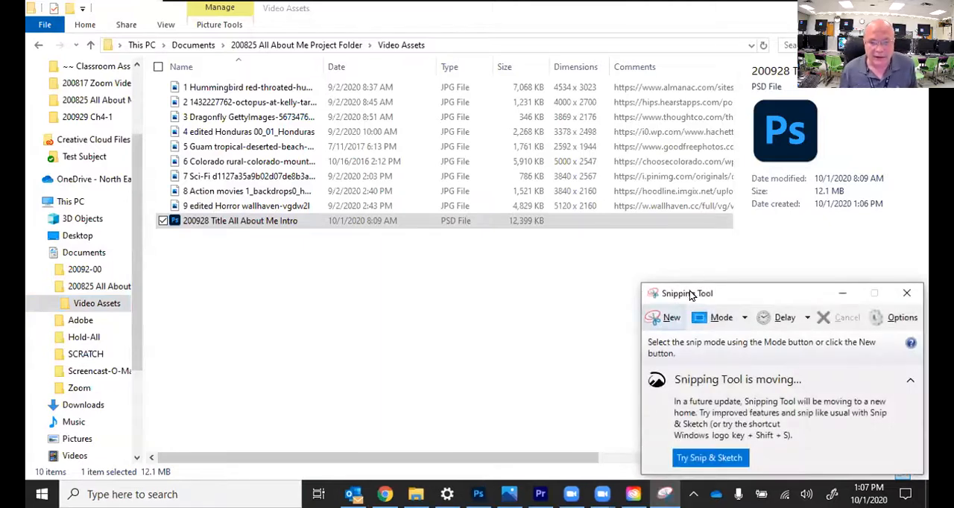
{"action": "left_click", "coordinate": [167, 28]}
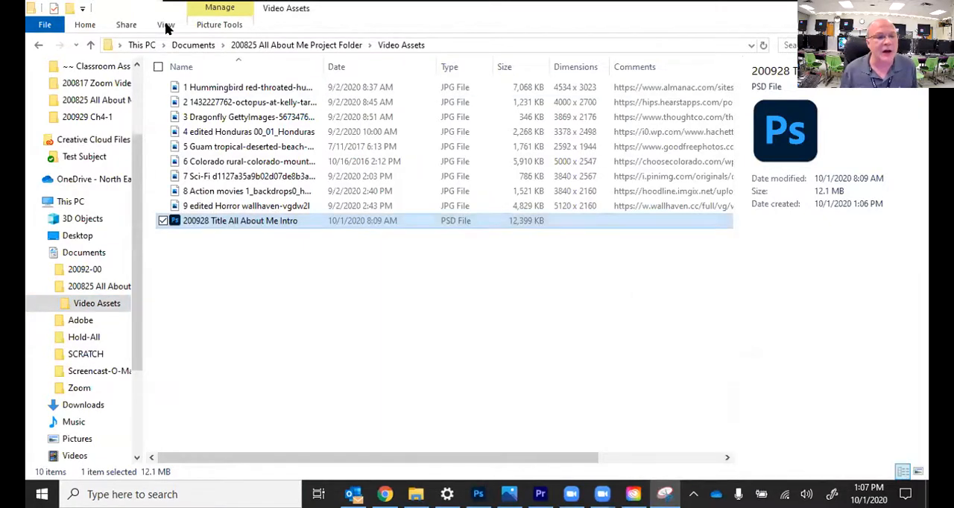
{"action": "left_click", "coordinate": [167, 27]}
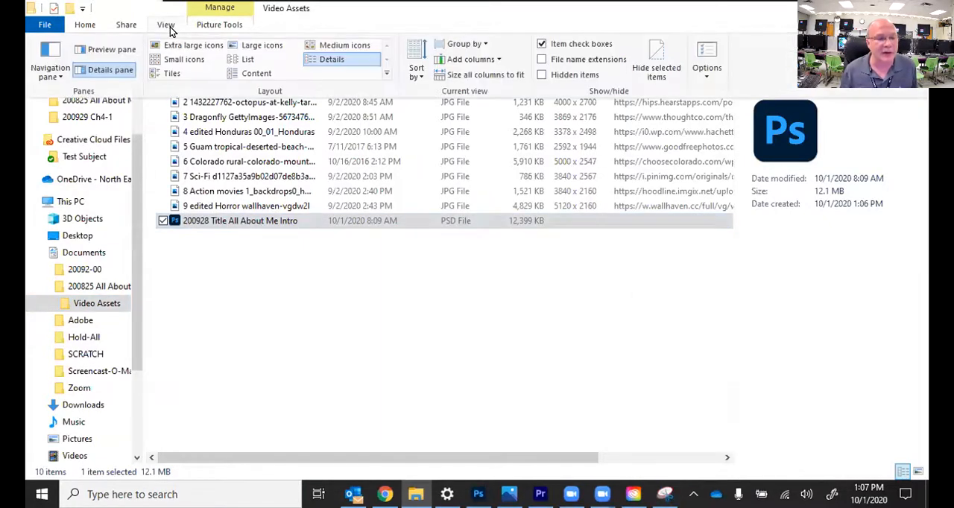
{"action": "left_click", "coordinate": [123, 73]}
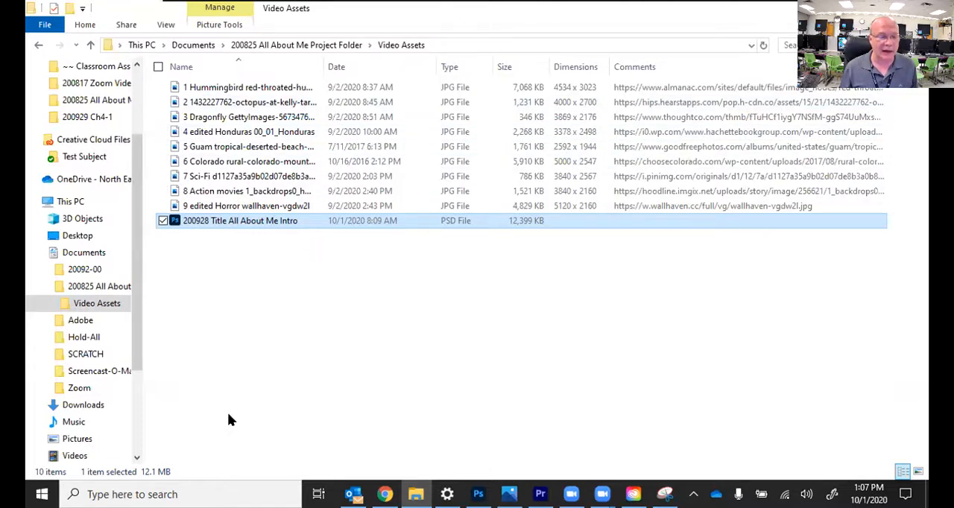
Step: Capture a snip of the Video Assets window covering the folder path and the full file list with its detail columns
{"action": "left_click", "coordinate": [664, 494]}
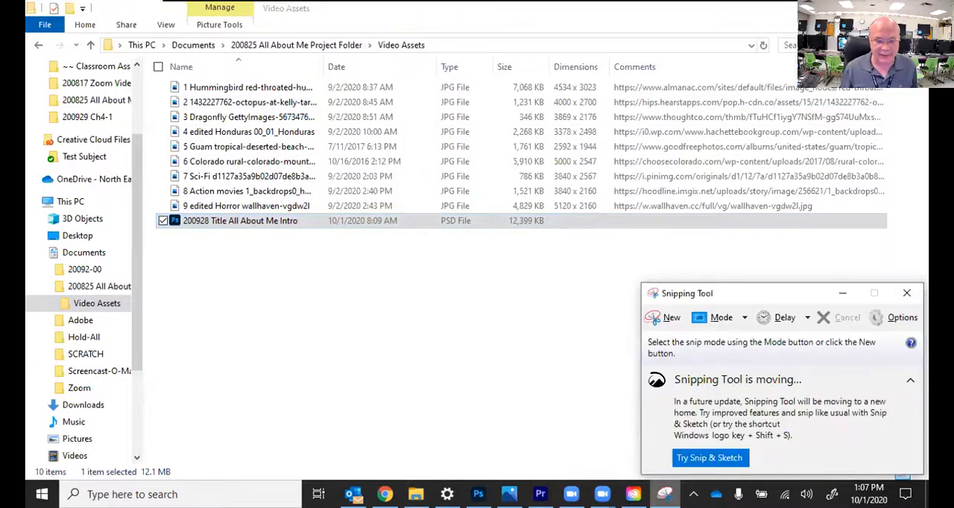
{"action": "left_click", "coordinate": [665, 320]}
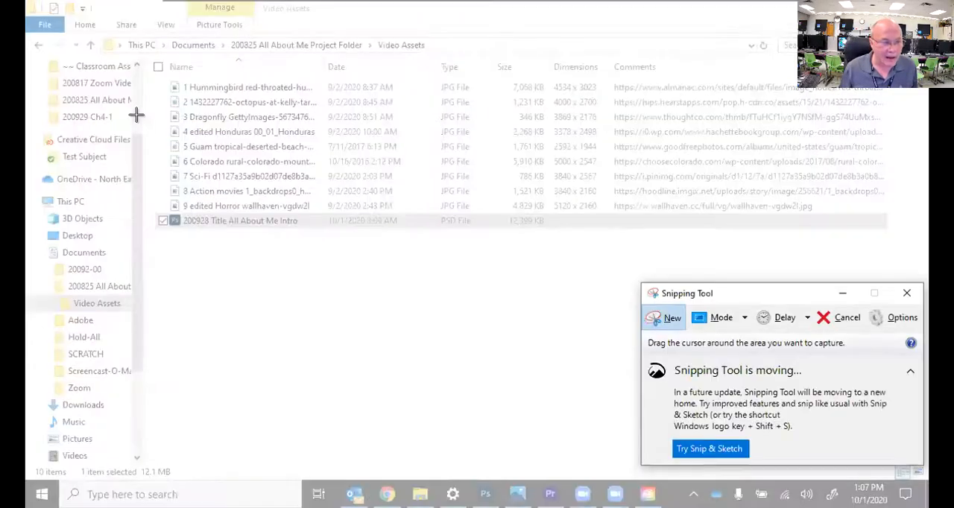
{"action": "left_click_drag", "start_coordinate": [122, 35], "coordinate": [437, 57]}
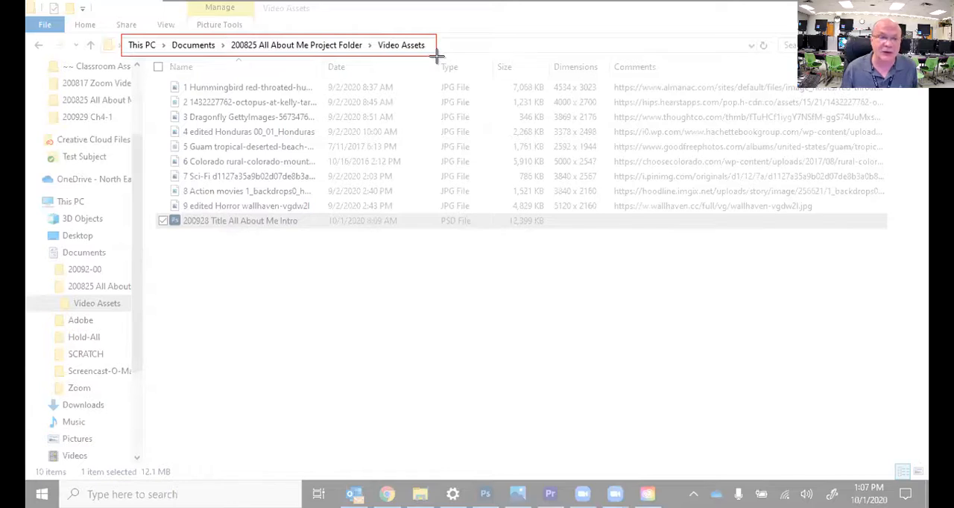
{"action": "left_click_drag", "start_coordinate": [436, 56], "coordinate": [899, 240]}
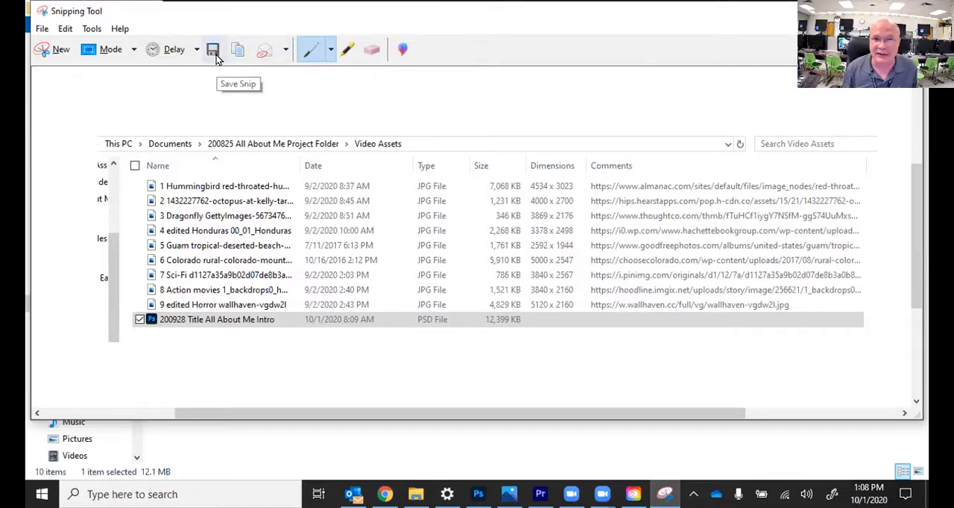
Step: Save the snip in the 200825 All About Me Project Folder as a PNG named Ch4-2 Video Assets Details
{"action": "left_click", "coordinate": [41, 31]}
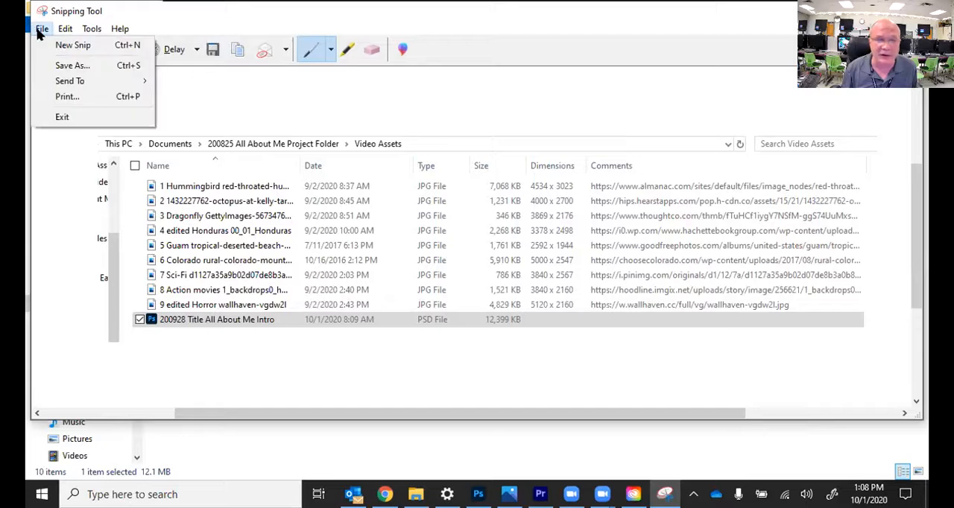
{"action": "left_click", "coordinate": [64, 67]}
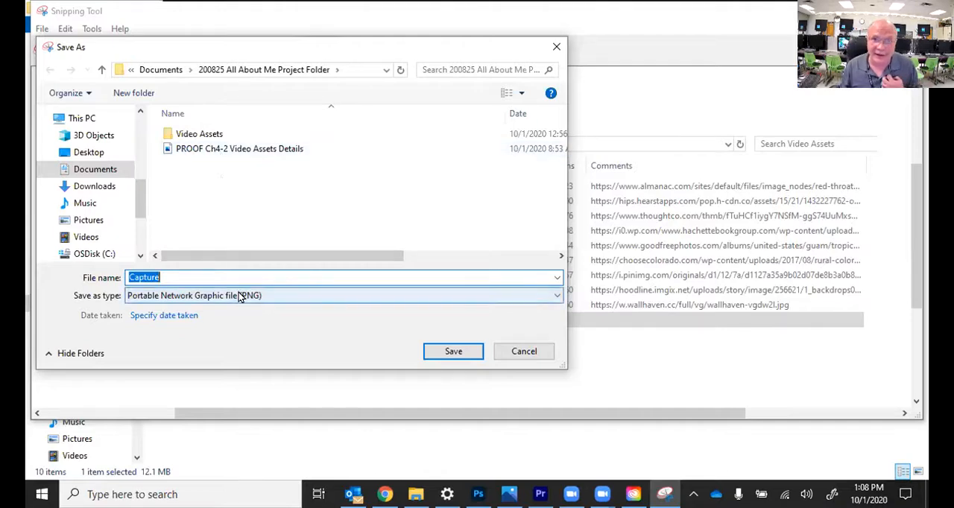
{"action": "type", "text": "C"}
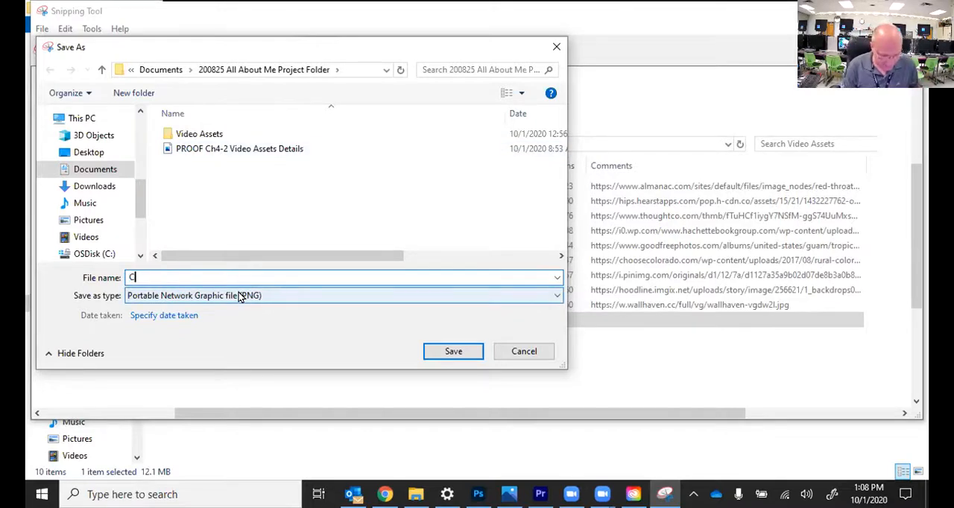
{"action": "type", "text": "h4-2"}
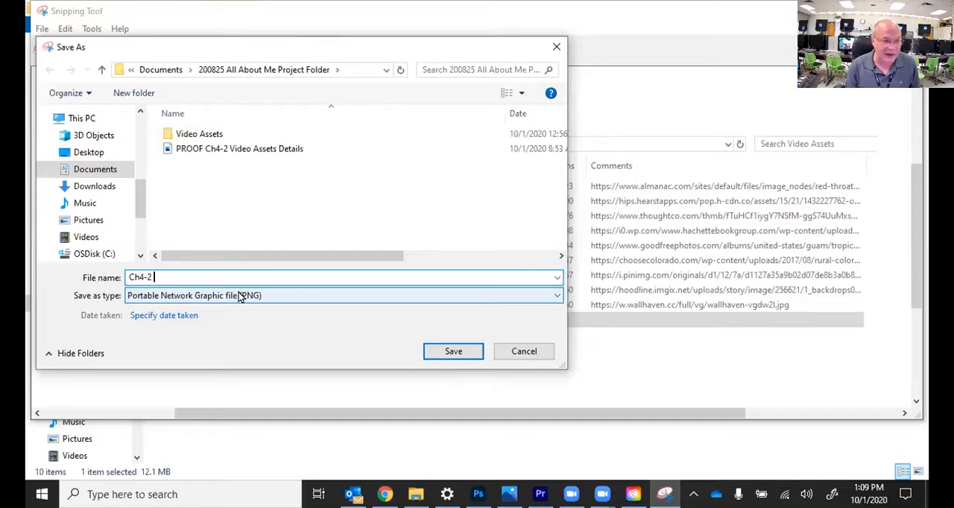
{"action": "type", "text": "Video A"}
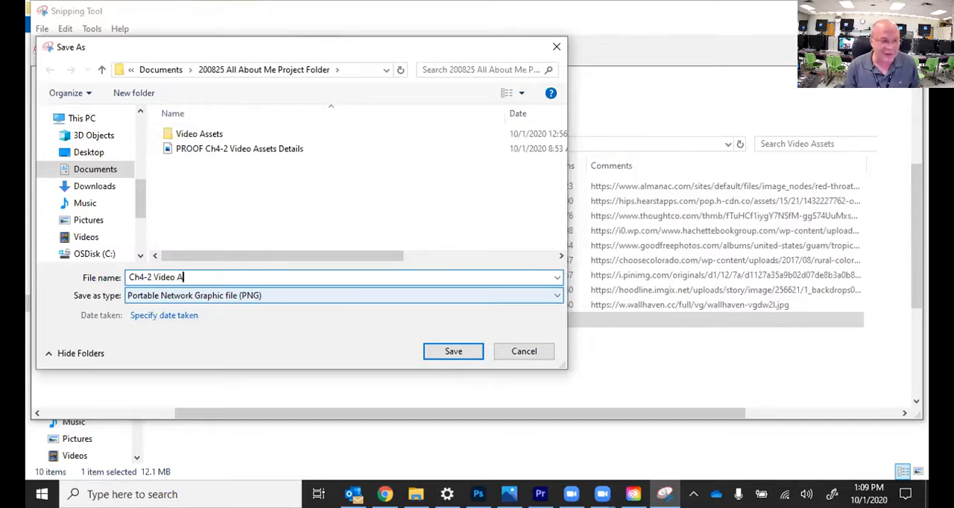
{"action": "type", "text": "ssets "}
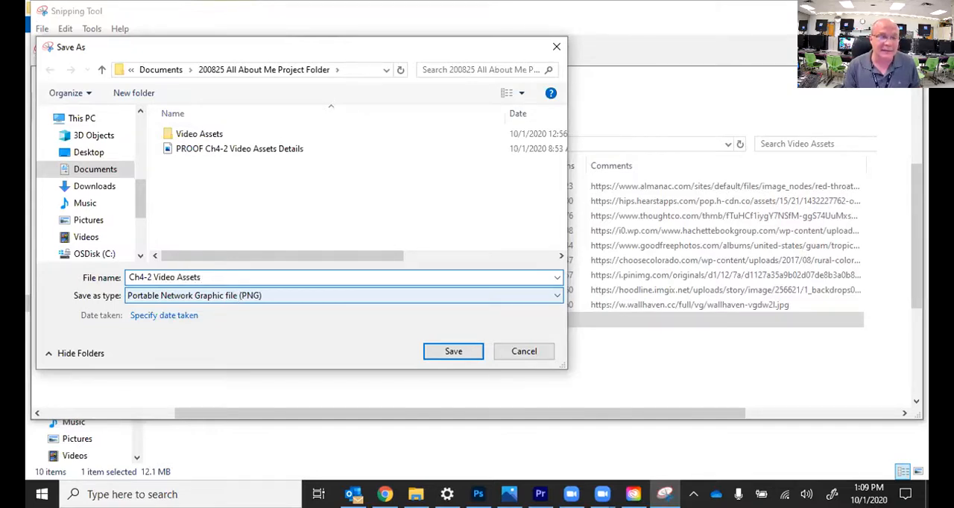
{"action": "type", "text": "Details"}
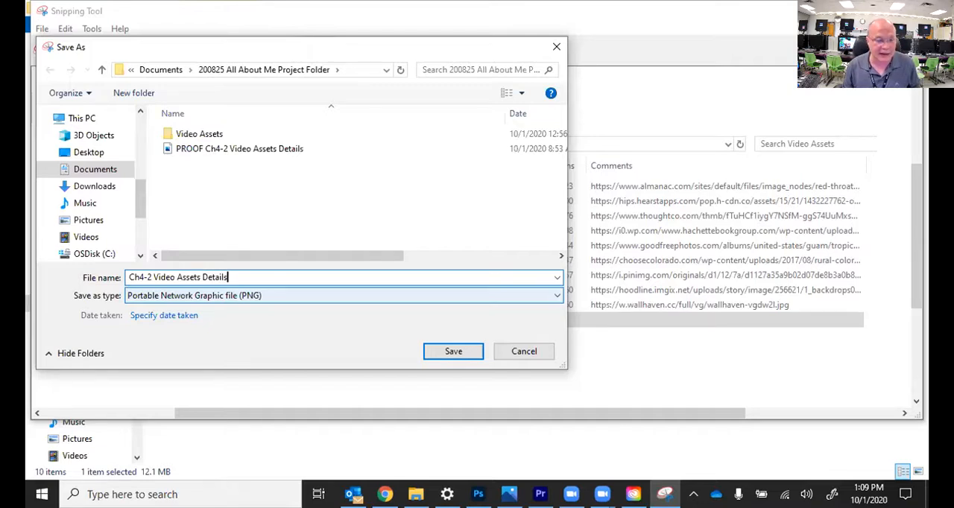
{"action": "left_click", "coordinate": [451, 352]}
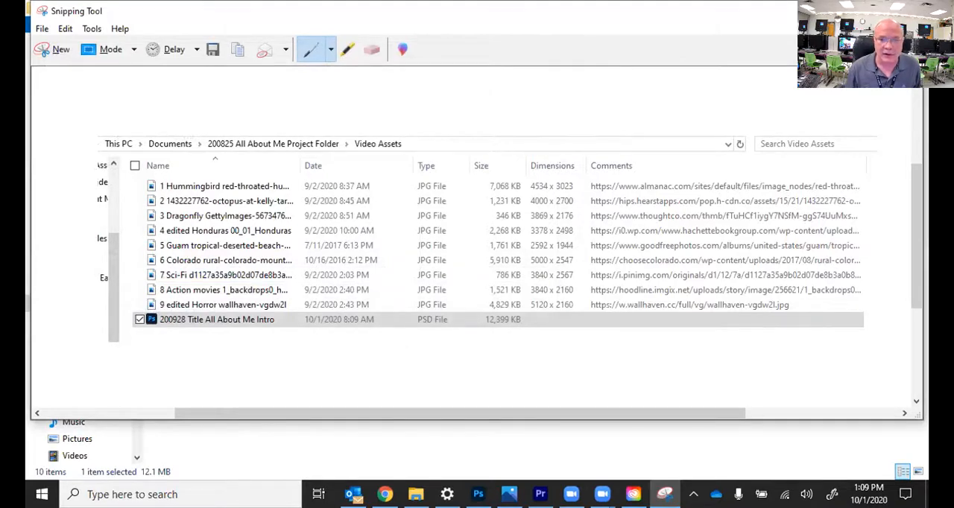
Step: Close Snipping Tool and locate the Ch4-2 Video Assets Details PNG in the 200825 All About Me Project Folder
{"action": "left_click", "coordinate": [907, 11]}
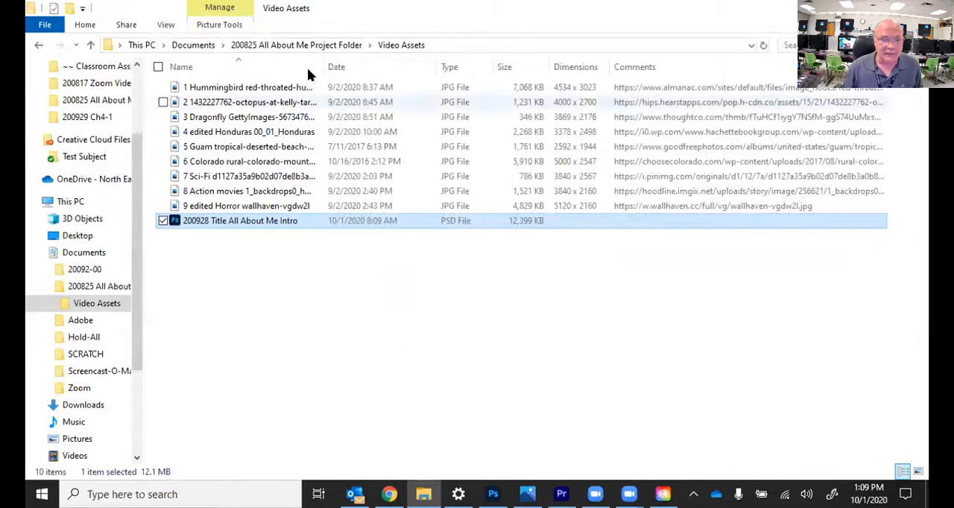
{"action": "left_click", "coordinate": [308, 46]}
{"action": "scroll", "coordinate": [220, 395], "scroll_direction": "down", "scroll_amount": 1}
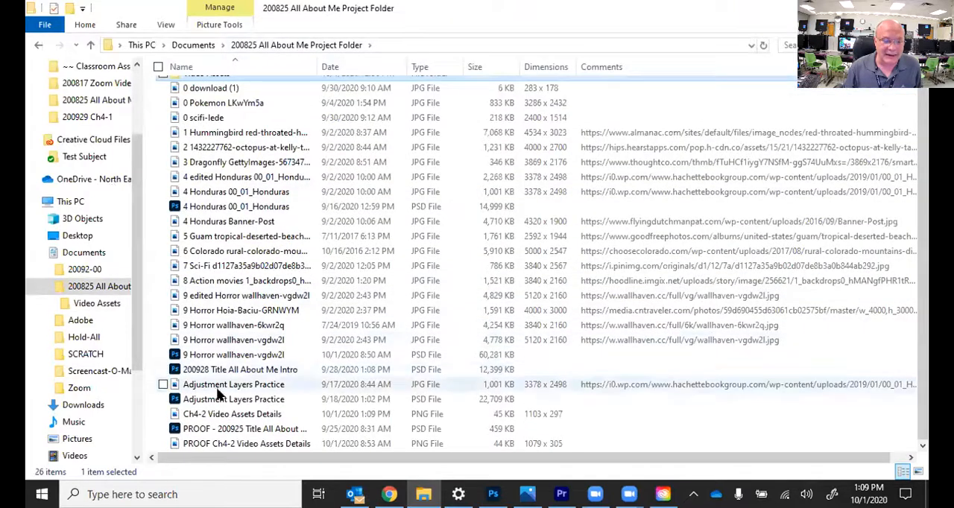
{"action": "left_click", "coordinate": [269, 415]}
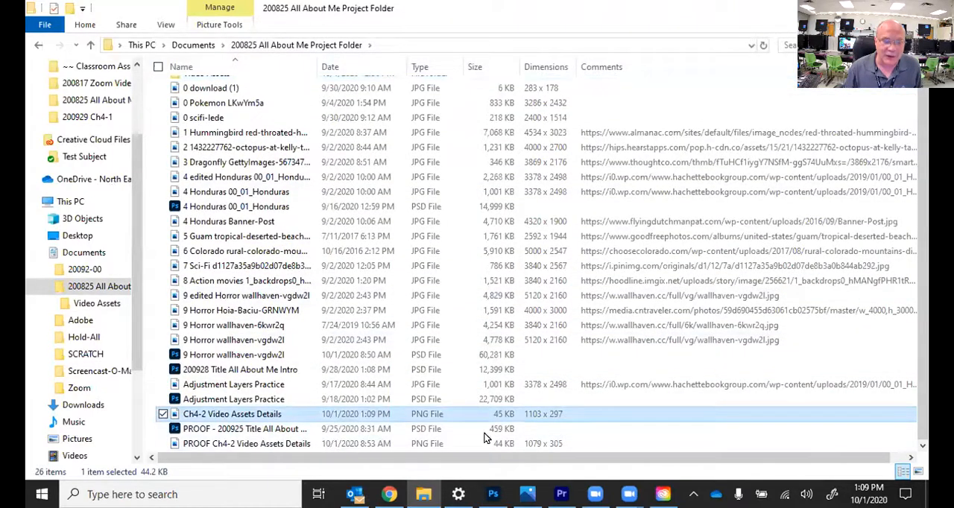
Step: Switch to Google Classroom in Chrome and open the full Sign the DATA Agreement assignment in the 2020-2021 DATA SAMPLE class
{"action": "mouse_move", "coordinate": [389, 494]}
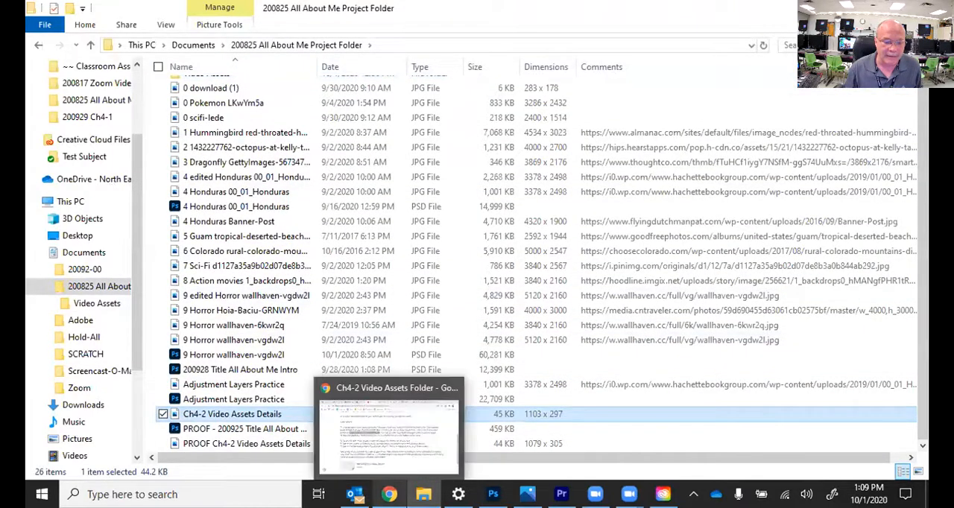
{"action": "left_click", "coordinate": [388, 436]}
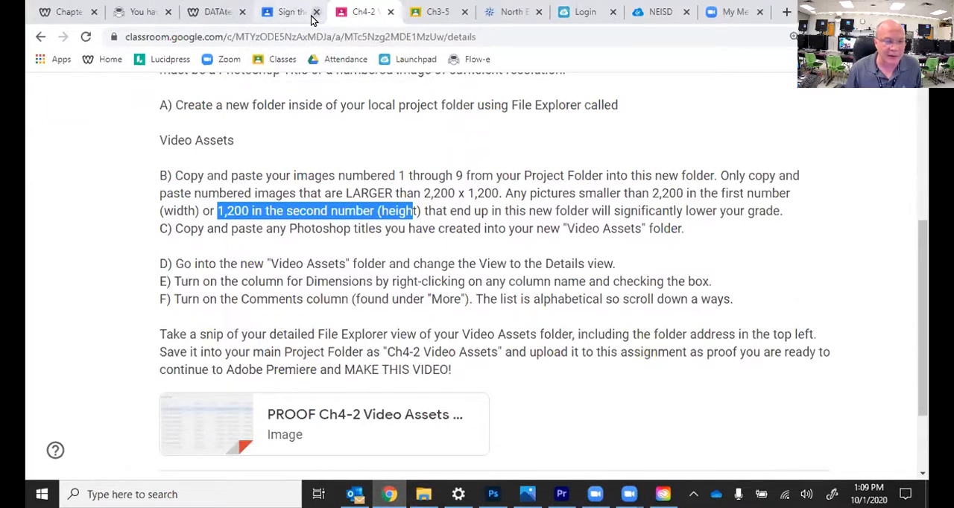
{"action": "scroll", "coordinate": [272, 100], "scroll_direction": "up", "scroll_amount": 5}
{"action": "left_click", "coordinate": [62, 109]}
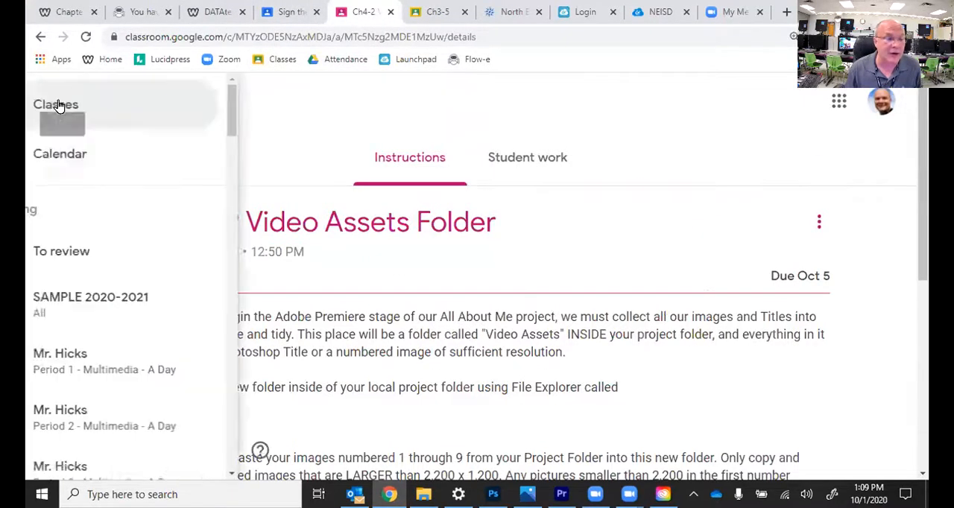
{"action": "left_click", "coordinate": [104, 117]}
{"action": "scroll", "coordinate": [422, 247], "scroll_direction": "down", "scroll_amount": 5}
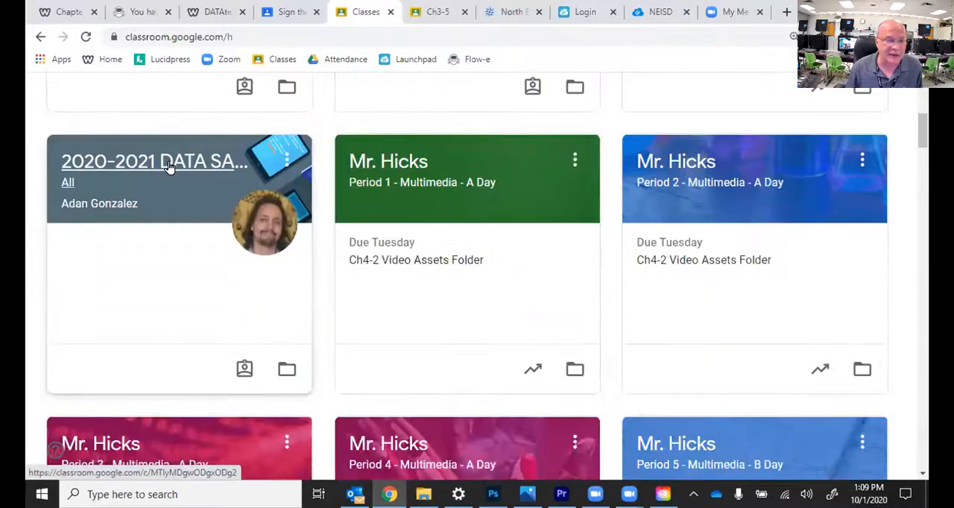
{"action": "left_click", "coordinate": [170, 167]}
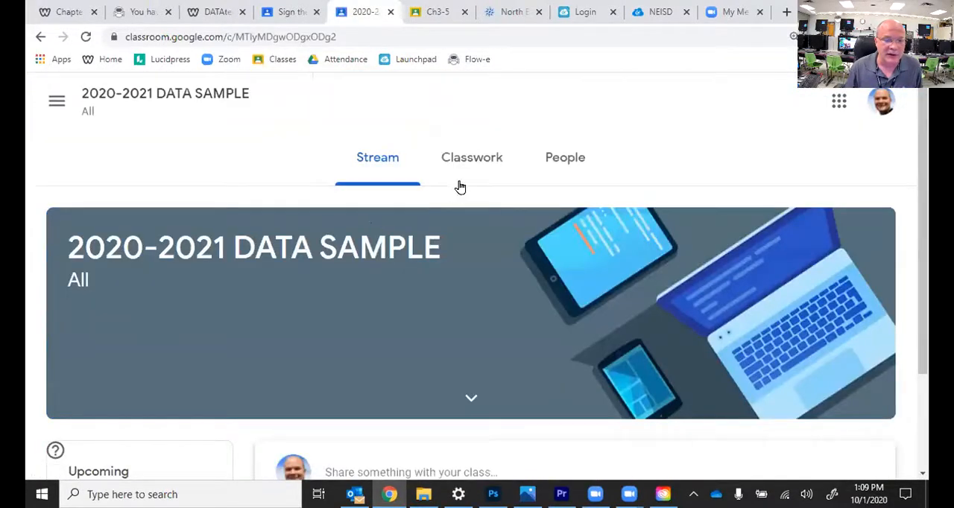
{"action": "left_click", "coordinate": [472, 163]}
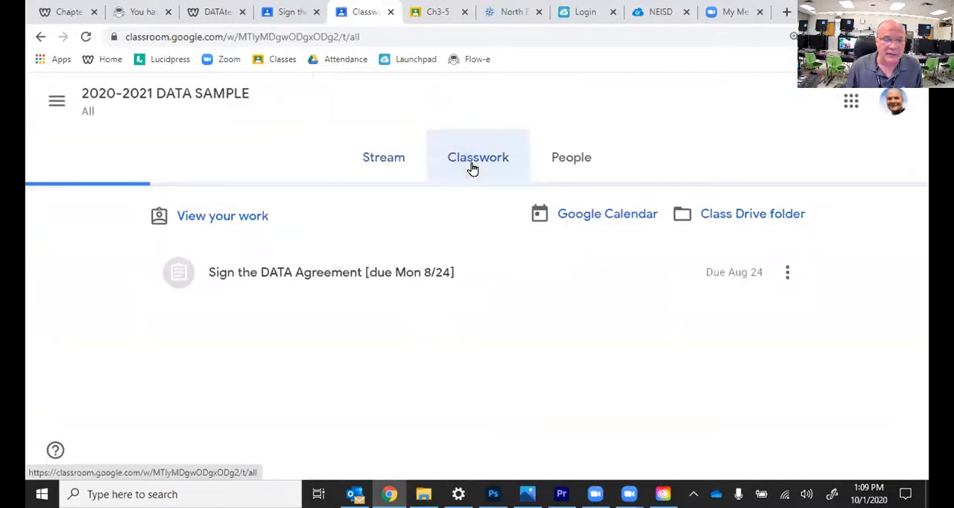
{"action": "left_click", "coordinate": [307, 278]}
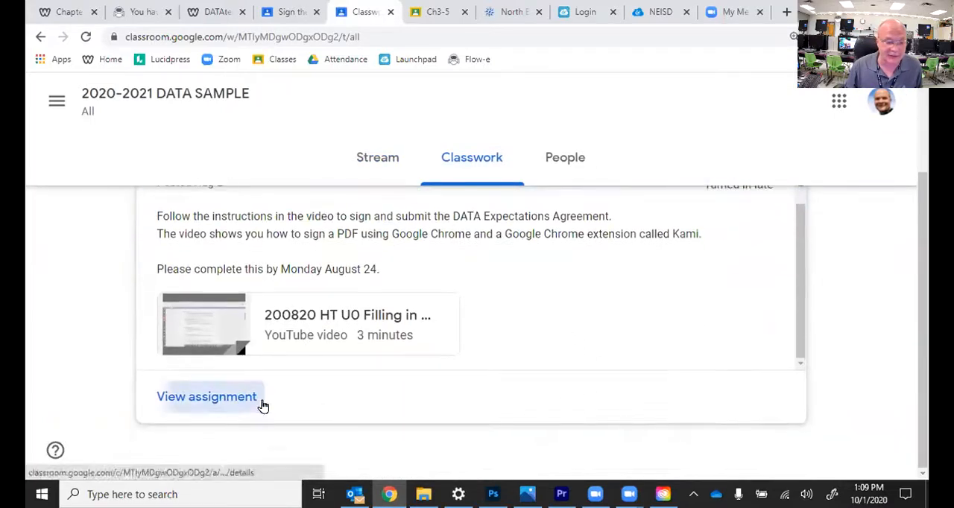
{"action": "left_click", "coordinate": [260, 403]}
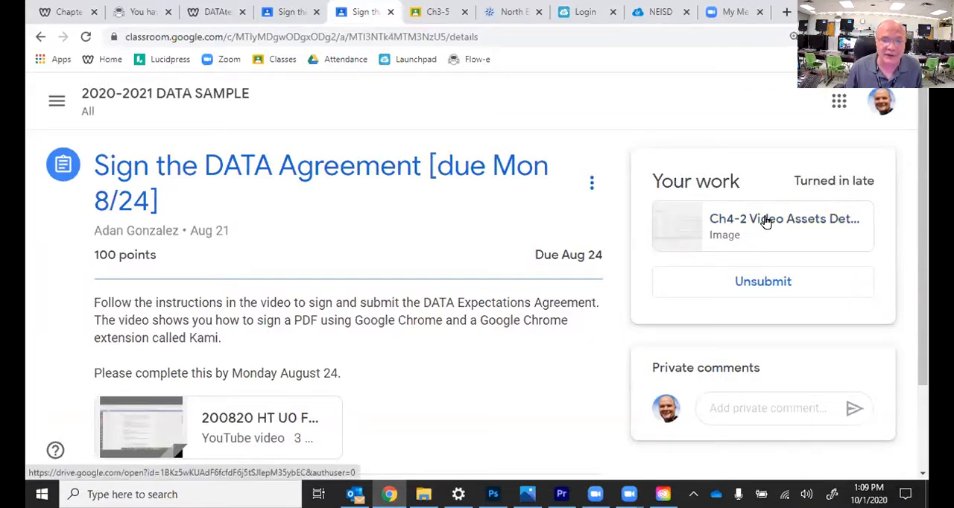
Step: Unsubmit the work for the Sign the DATA Agreement assignment and remove its attached Ch4-2 Video Assets image
{"action": "left_click", "coordinate": [747, 284]}
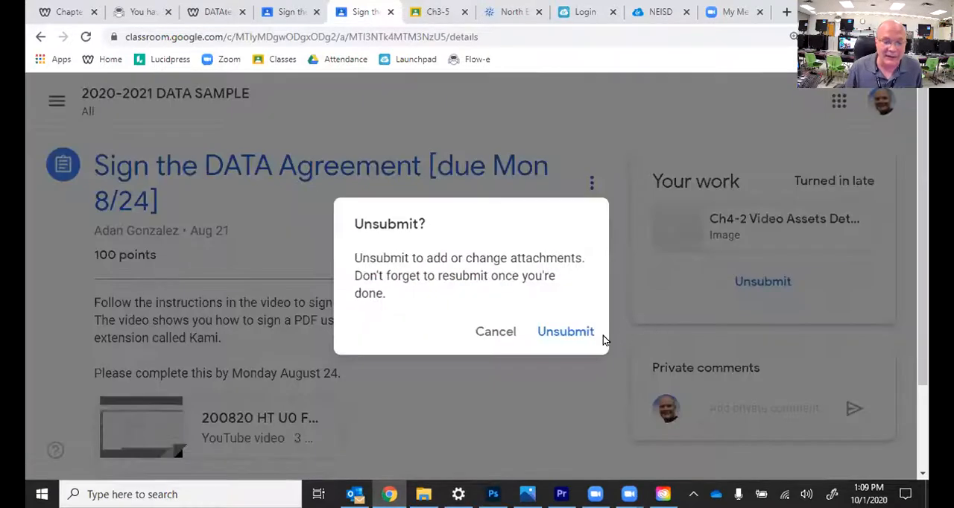
{"action": "left_click", "coordinate": [566, 332]}
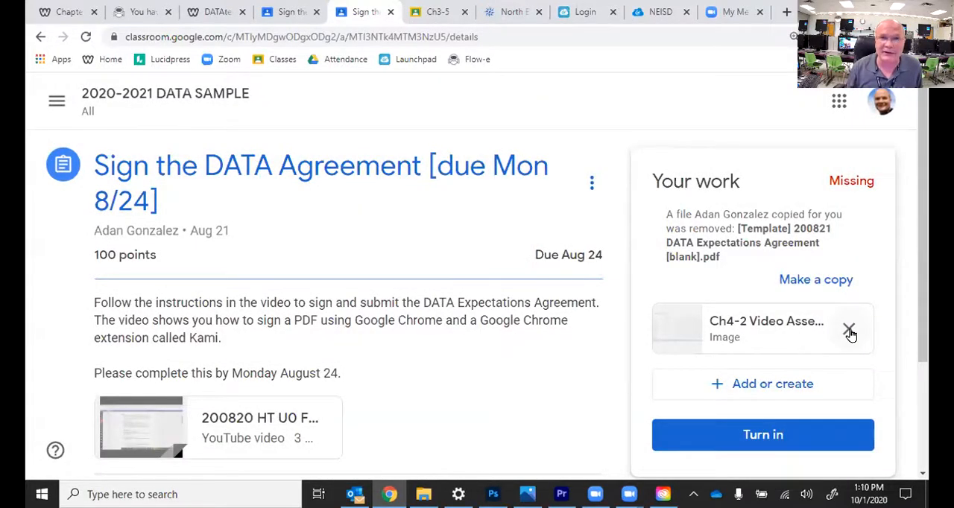
{"action": "left_click", "coordinate": [849, 331]}
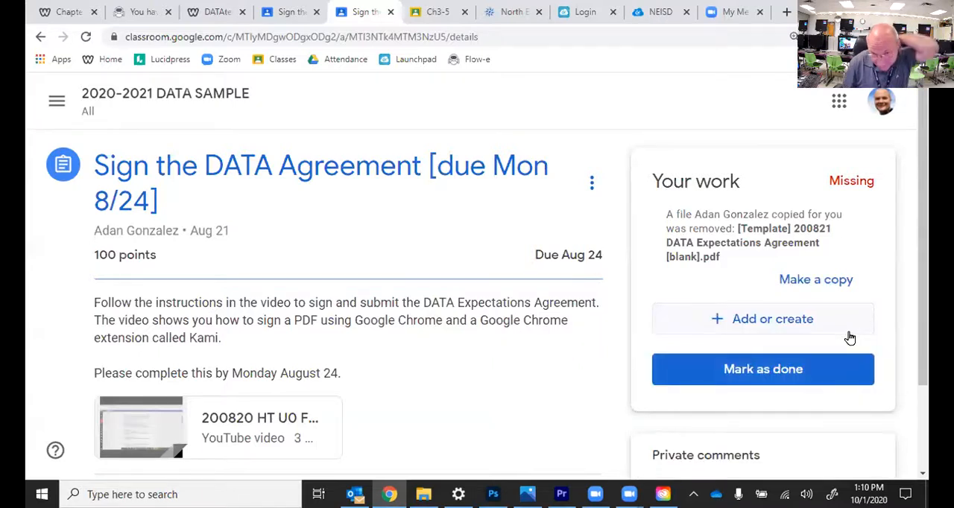
Step: Upload Ch4-2 Video Assets Details from the 200825 All About Me Project Folder as the assignment's attachment, and preview the attached image
{"action": "left_click", "coordinate": [727, 326]}
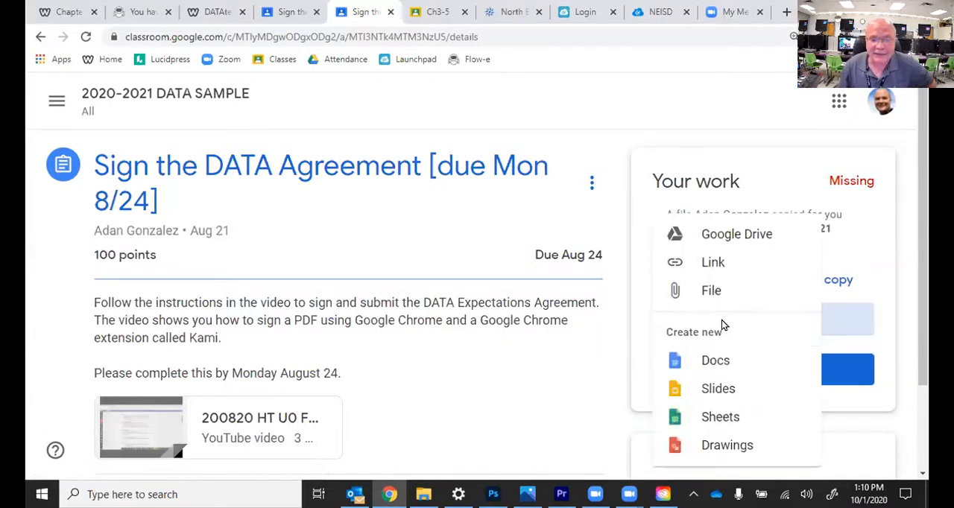
{"action": "left_click", "coordinate": [712, 292]}
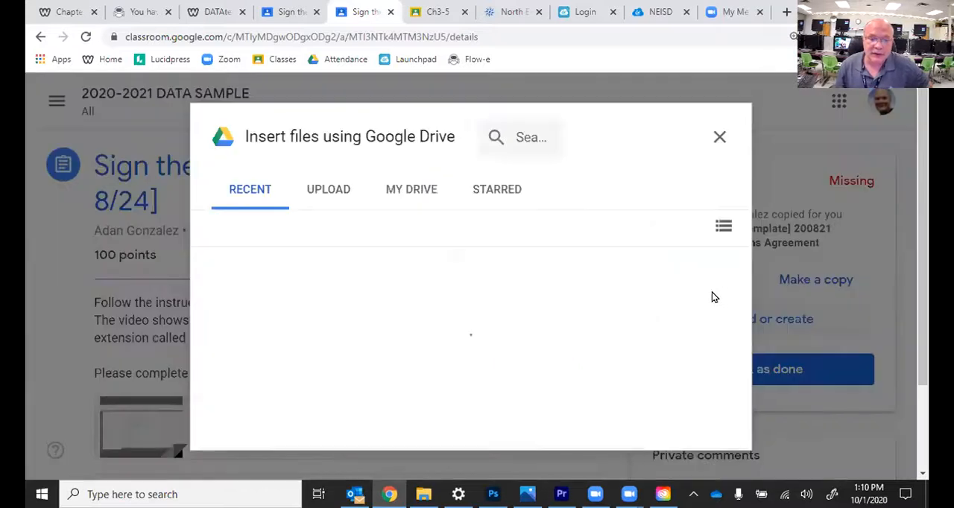
{"action": "left_click", "coordinate": [330, 192]}
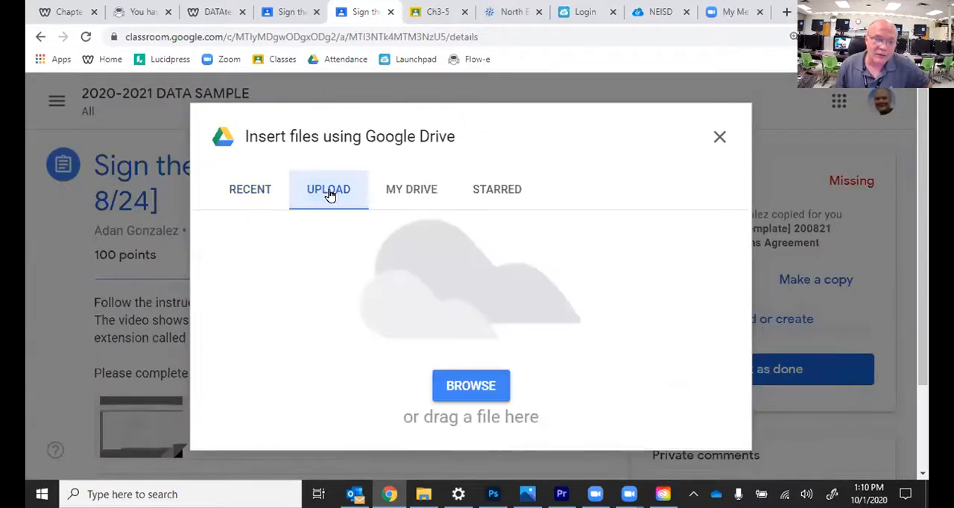
{"action": "left_click", "coordinate": [463, 390]}
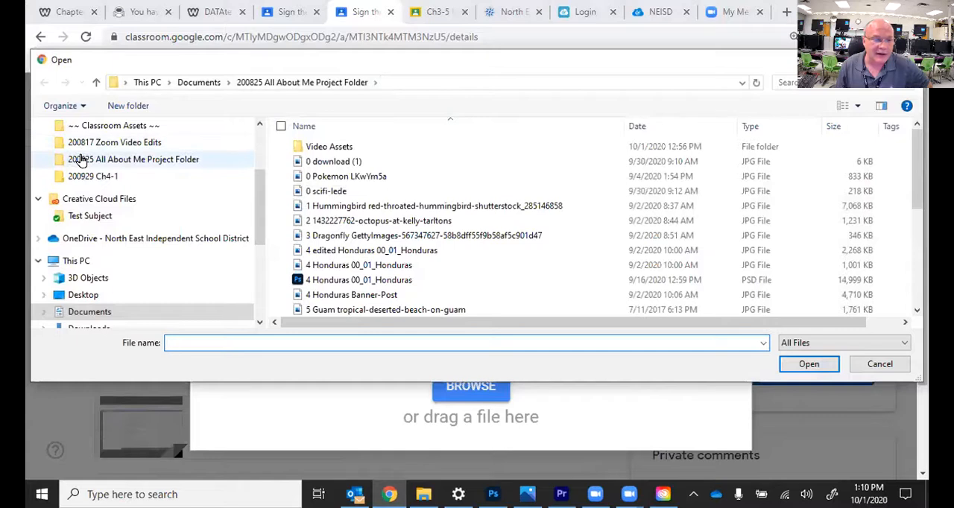
{"action": "left_click", "coordinate": [97, 125]}
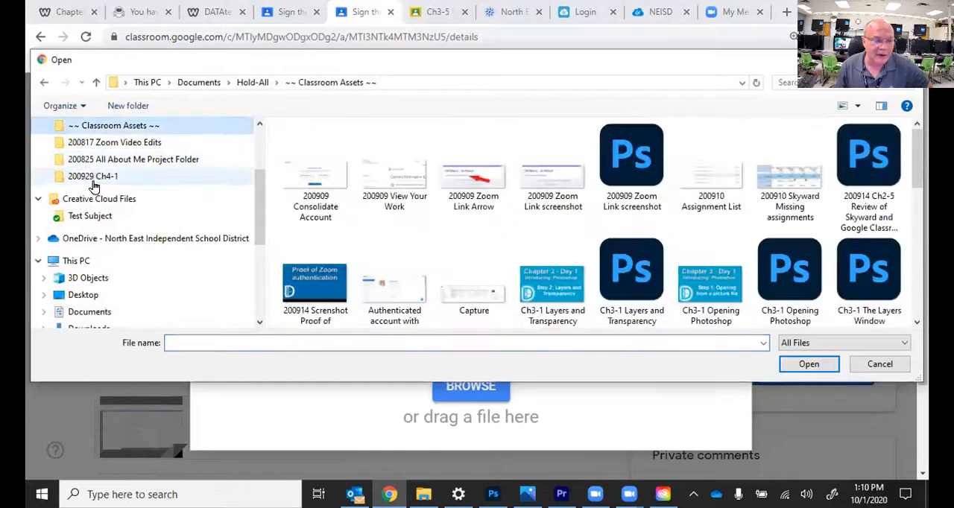
{"action": "left_click", "coordinate": [84, 313]}
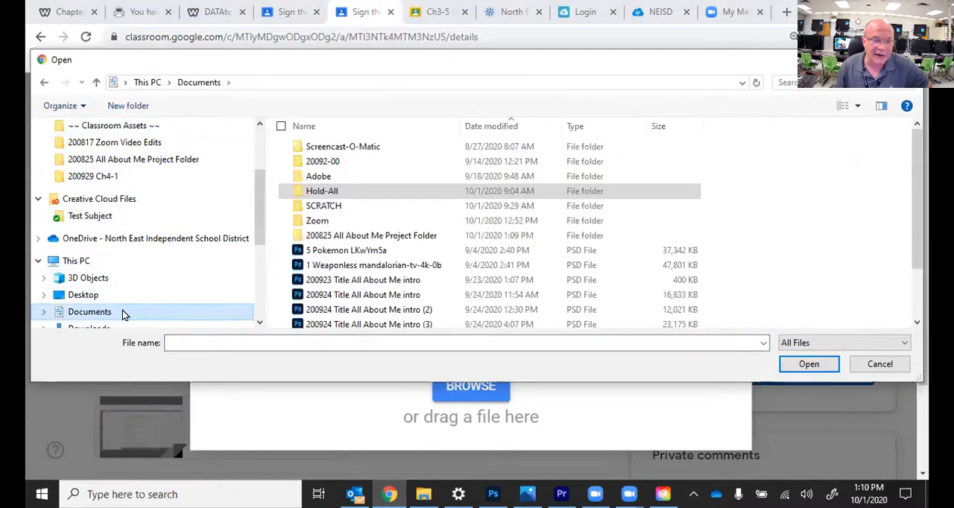
{"action": "double_click", "coordinate": [370, 236]}
{"action": "scroll", "coordinate": [386, 266], "scroll_direction": "down", "scroll_amount": 5}
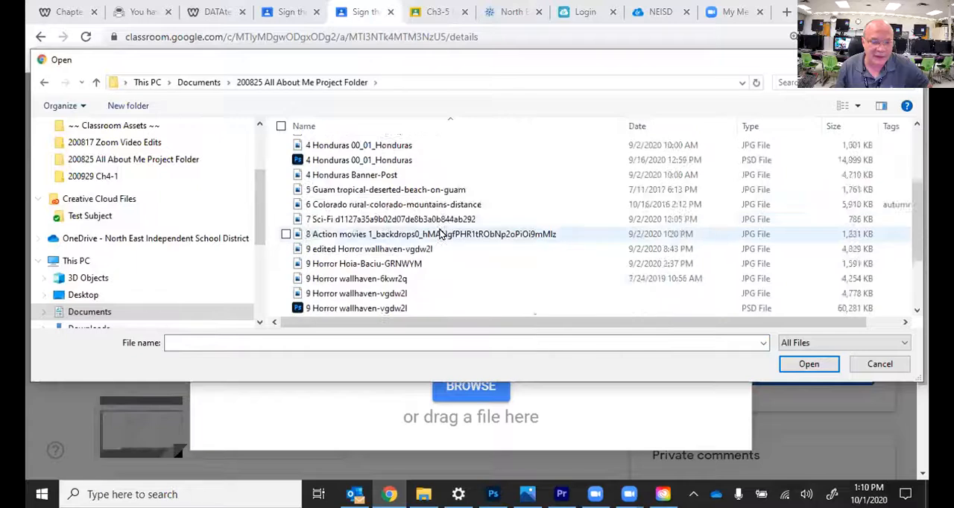
{"action": "left_click", "coordinate": [333, 282]}
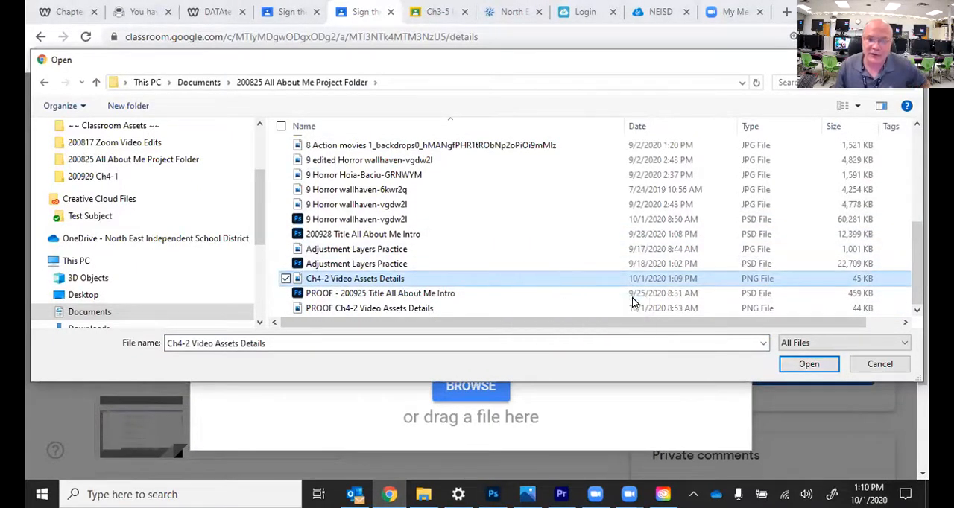
{"action": "left_click", "coordinate": [790, 366]}
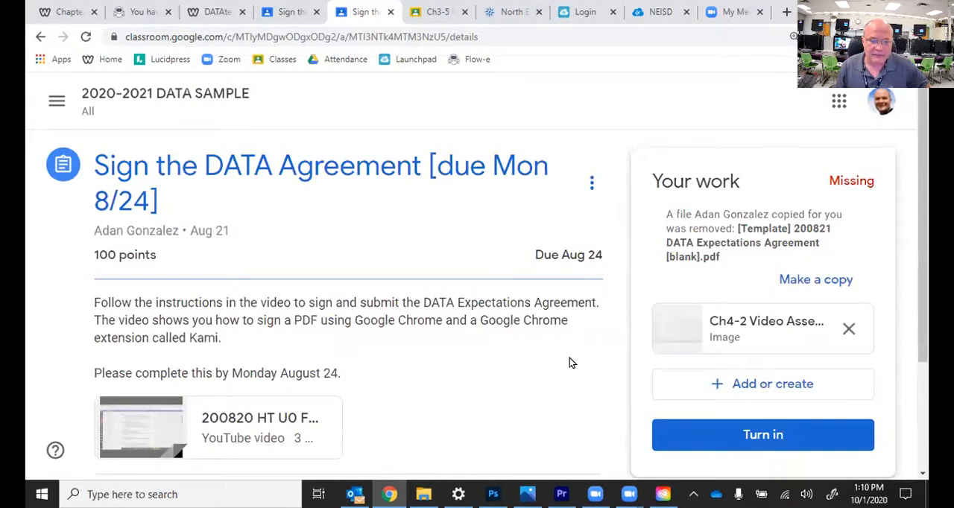
{"action": "left_click", "coordinate": [743, 335]}
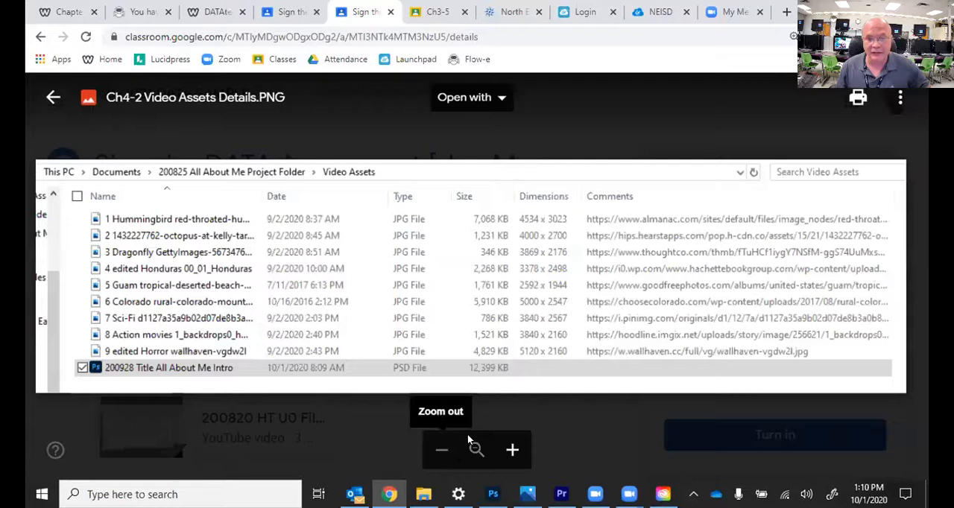
Step: In the other open Sign the DATA Agreement page, switch to the Period 4 - Multimedia - A Day class and show its classwork
{"action": "left_click", "coordinate": [283, 15]}
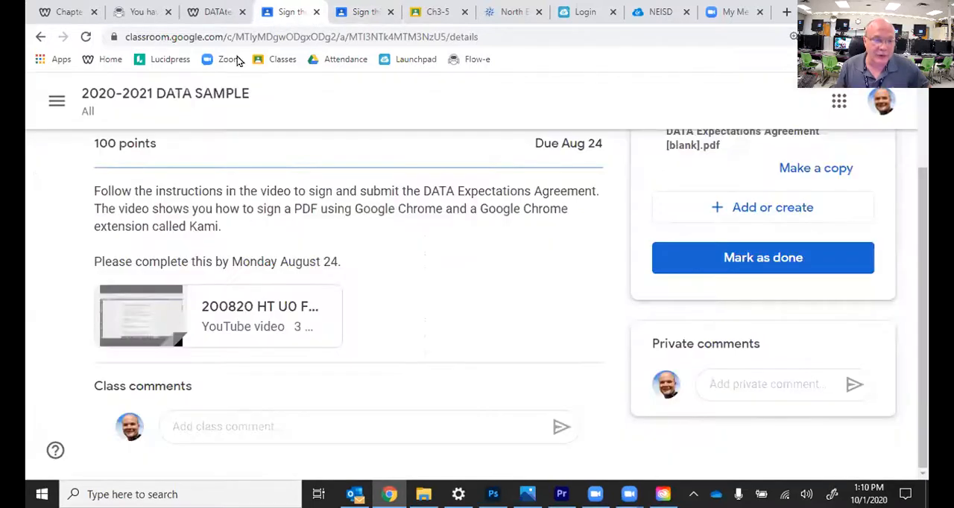
{"action": "left_click", "coordinate": [56, 101]}
{"action": "scroll", "coordinate": [144, 356], "scroll_direction": "down", "scroll_amount": 3}
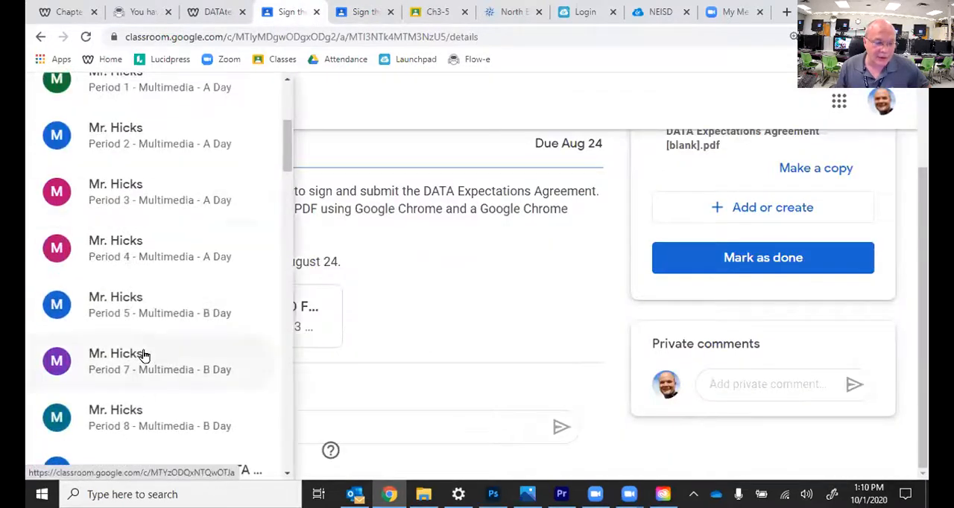
{"action": "left_click", "coordinate": [155, 264]}
{"action": "left_click", "coordinate": [436, 157]}
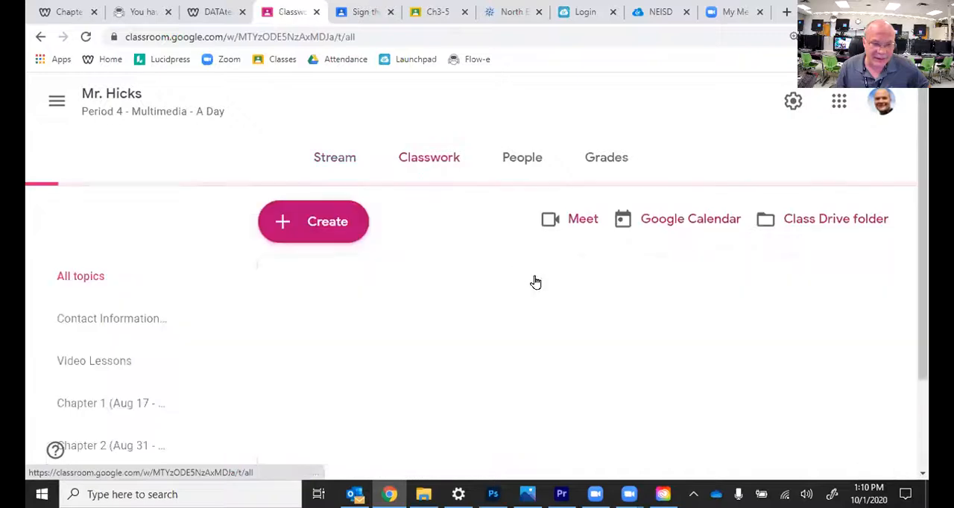
Step: Open the full Ch4-2 Video Assets Folder assignment from the Chapter 4 classwork and preview its attached PROOF Ch4-2 Video Assets Details image
{"action": "scroll", "coordinate": [564, 260], "scroll_direction": "down", "scroll_amount": 15}
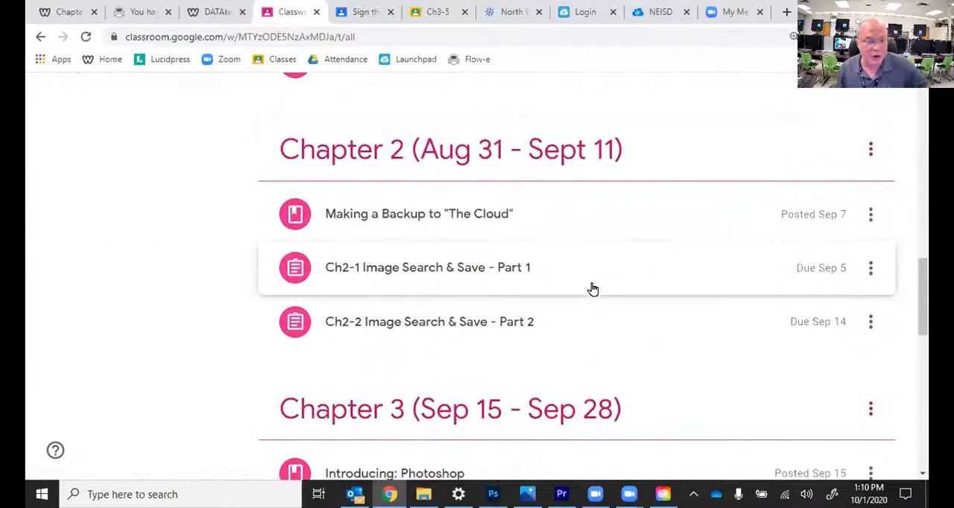
{"action": "scroll", "coordinate": [594, 287], "scroll_direction": "down", "scroll_amount": 6}
{"action": "scroll", "coordinate": [556, 254], "scroll_direction": "down", "scroll_amount": 2}
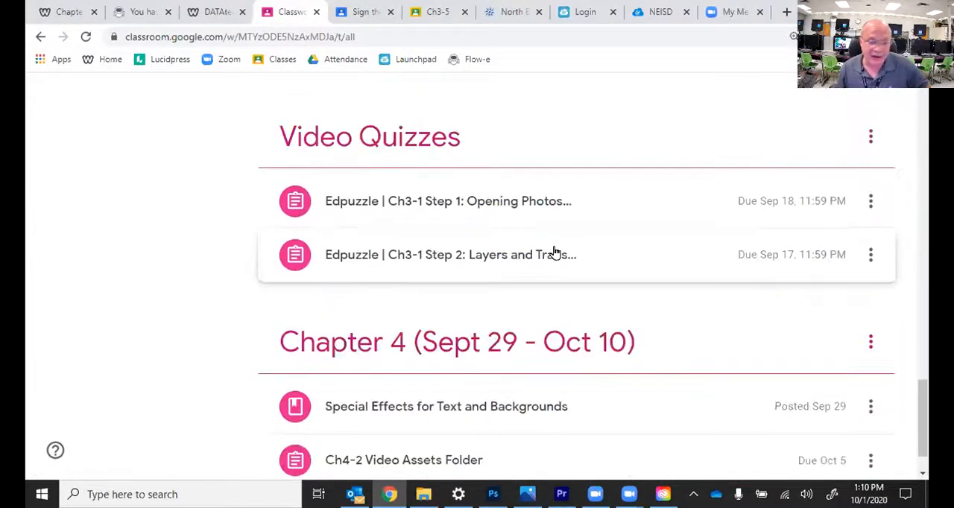
{"action": "left_click", "coordinate": [439, 414]}
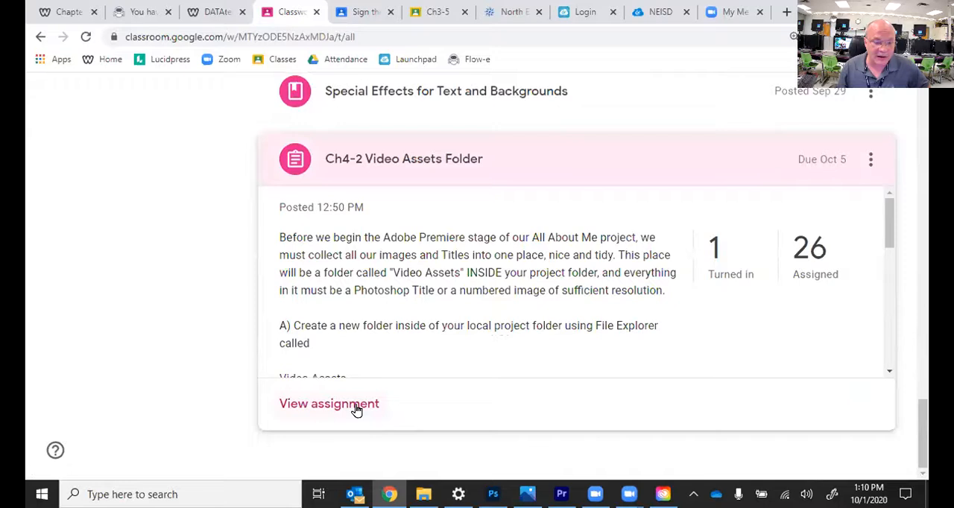
{"action": "left_click", "coordinate": [357, 410]}
{"action": "left_click", "coordinate": [437, 170]}
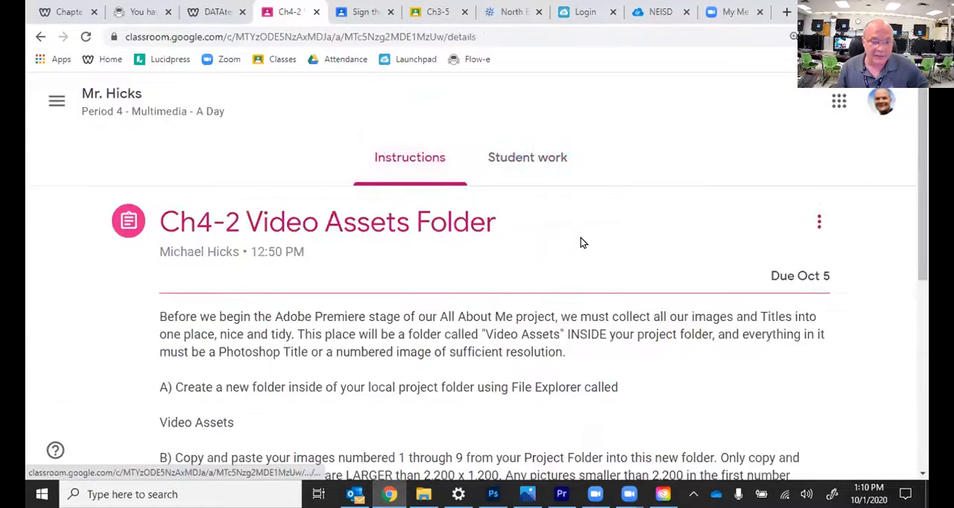
{"action": "scroll", "coordinate": [597, 247], "scroll_direction": "down", "scroll_amount": 5}
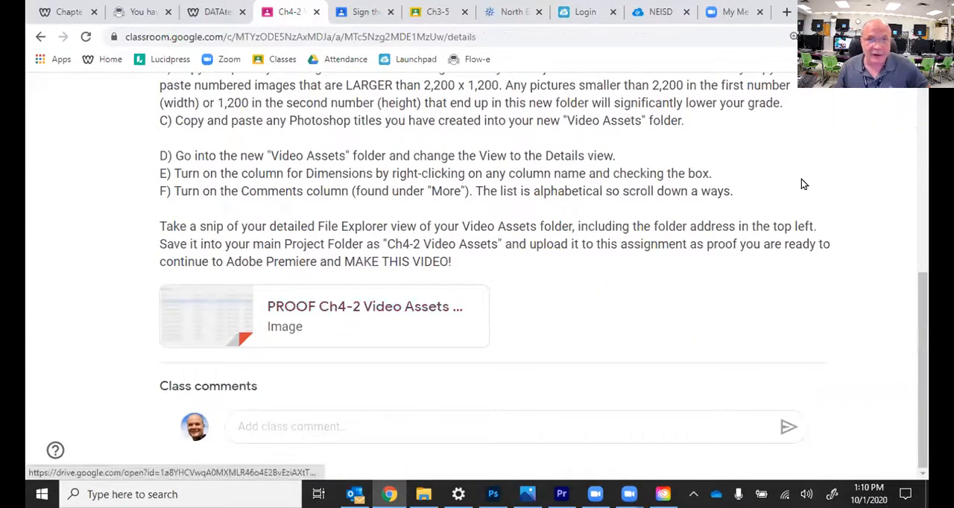
{"action": "left_click", "coordinate": [402, 314]}
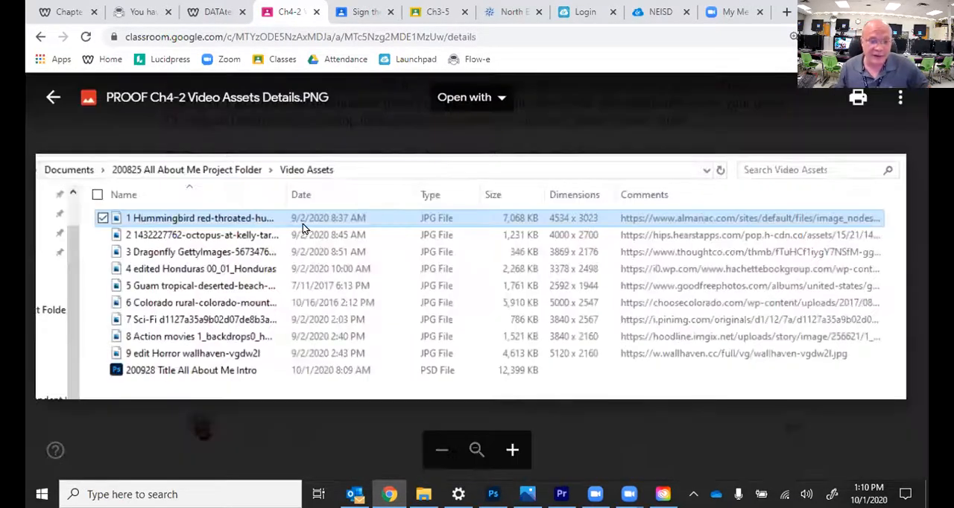
Step: Compare the PROOF Ch4-2 Video Assets Details image with the open Sign the DATA Agreement page, and close the Sign the DATA Agreement page
{"action": "left_click", "coordinate": [431, 12]}
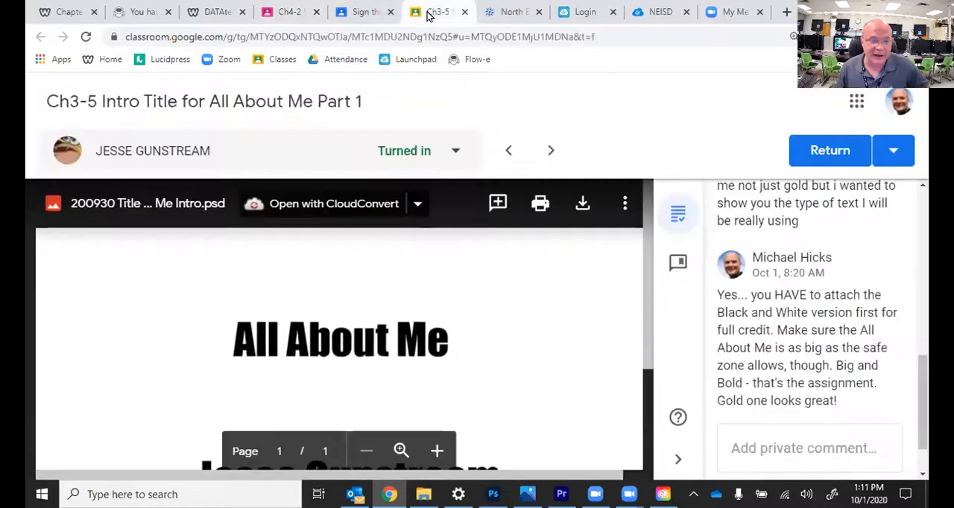
{"action": "left_click", "coordinate": [358, 13]}
{"action": "left_click", "coordinate": [297, 15]}
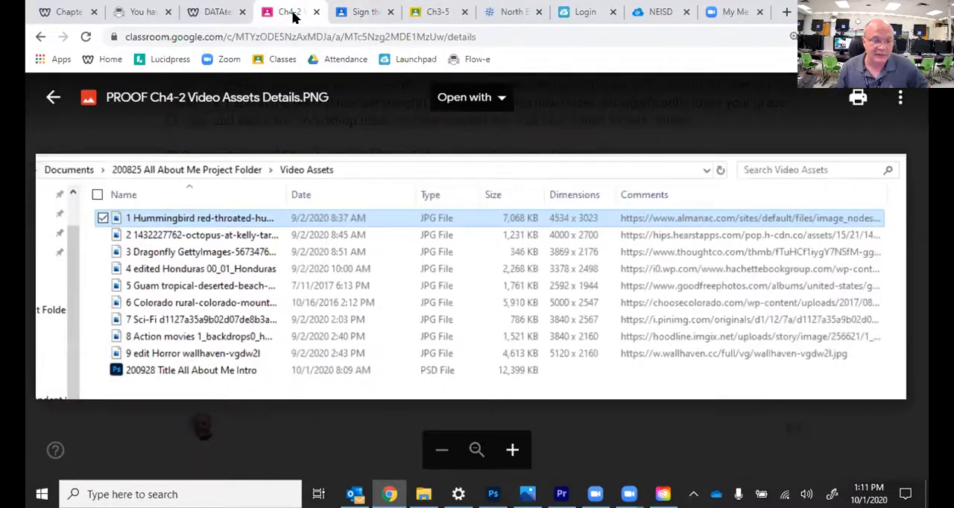
{"action": "left_click", "coordinate": [373, 14]}
{"action": "left_click", "coordinate": [287, 13]}
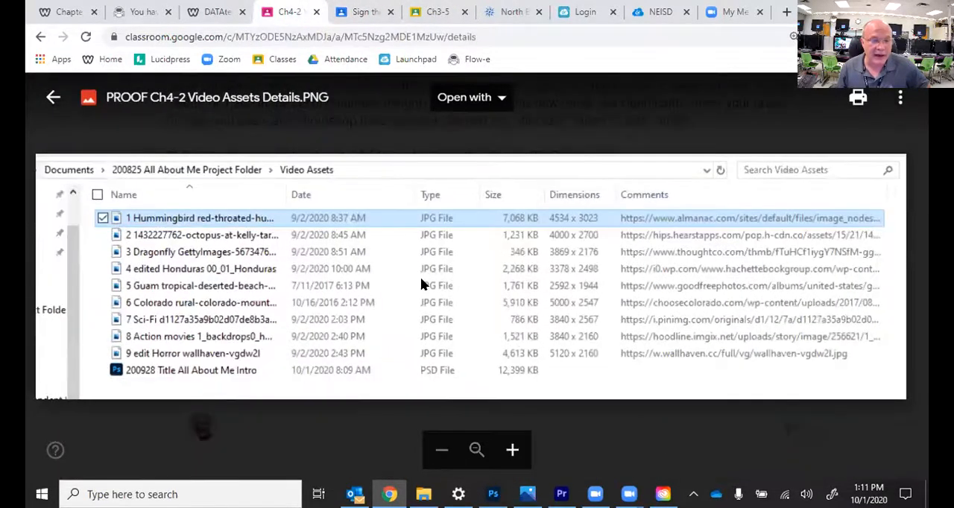
{"action": "left_click", "coordinate": [363, 14]}
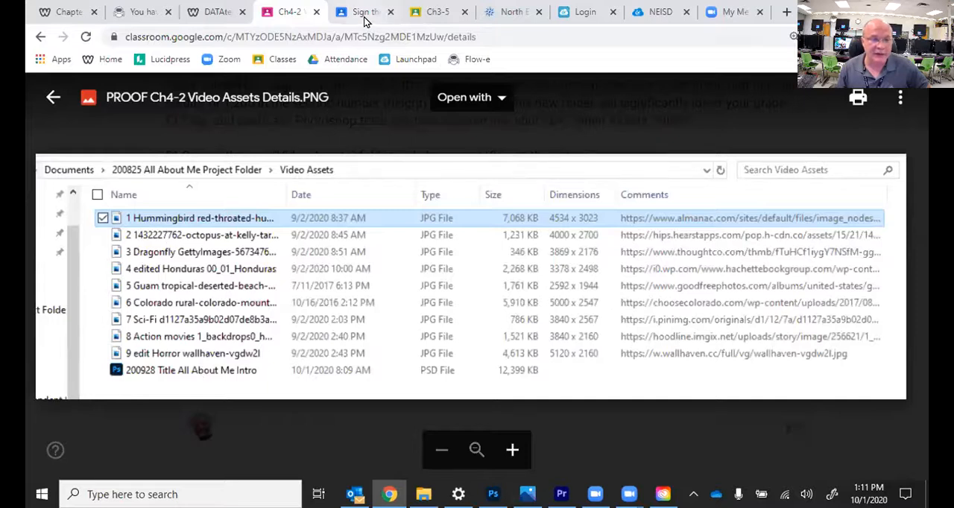
{"action": "left_click", "coordinate": [390, 13]}
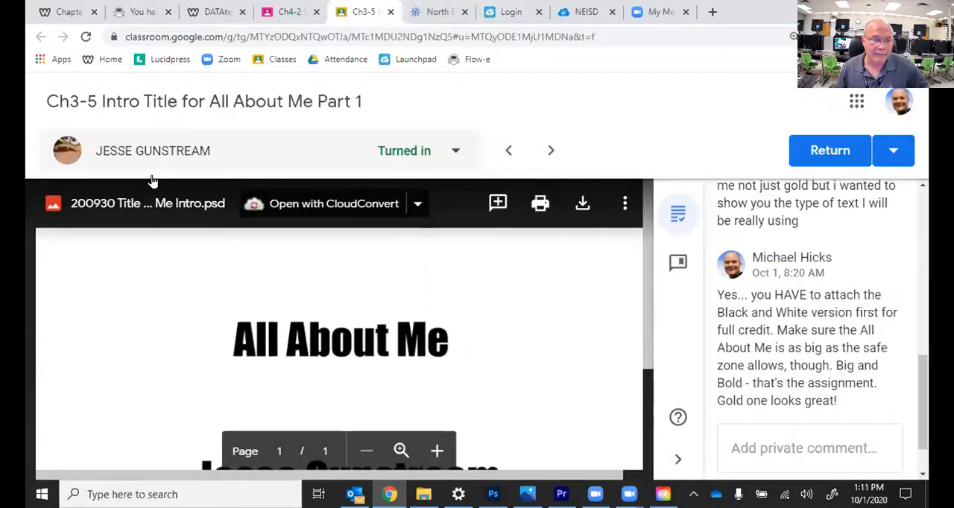
Step: Close the proof image preview and return to the instructions of the Ch4-2 Video Assets Folder assignment
{"action": "left_click", "coordinate": [317, 13]}
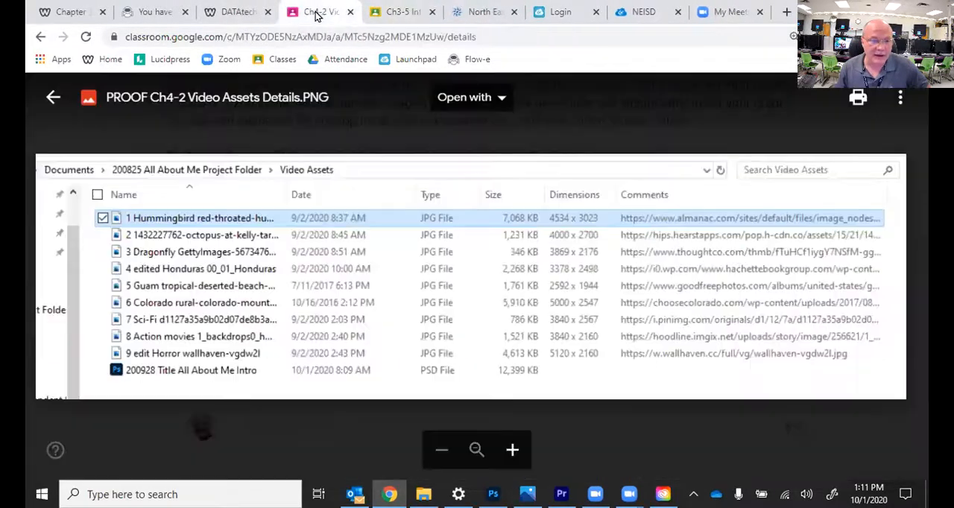
{"action": "left_click", "coordinate": [53, 97]}
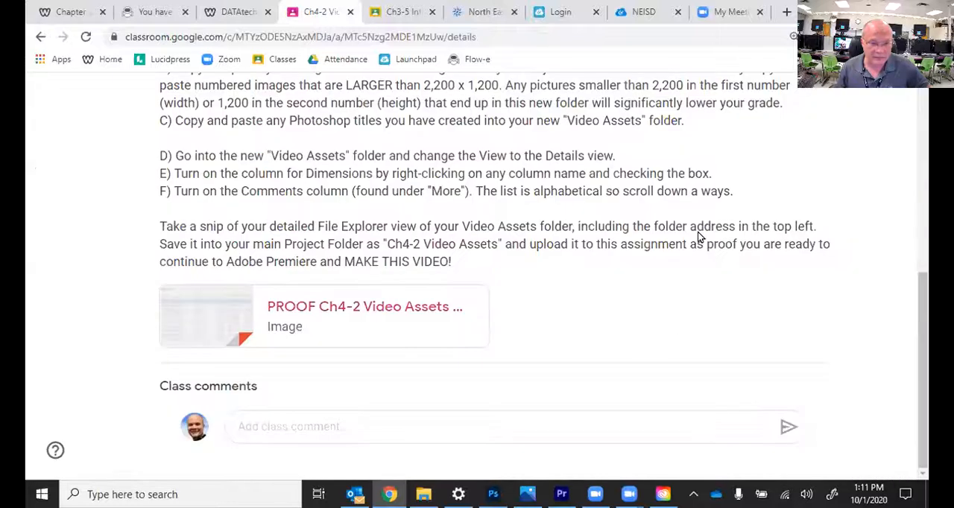
{"action": "left_click", "coordinate": [403, 12]}
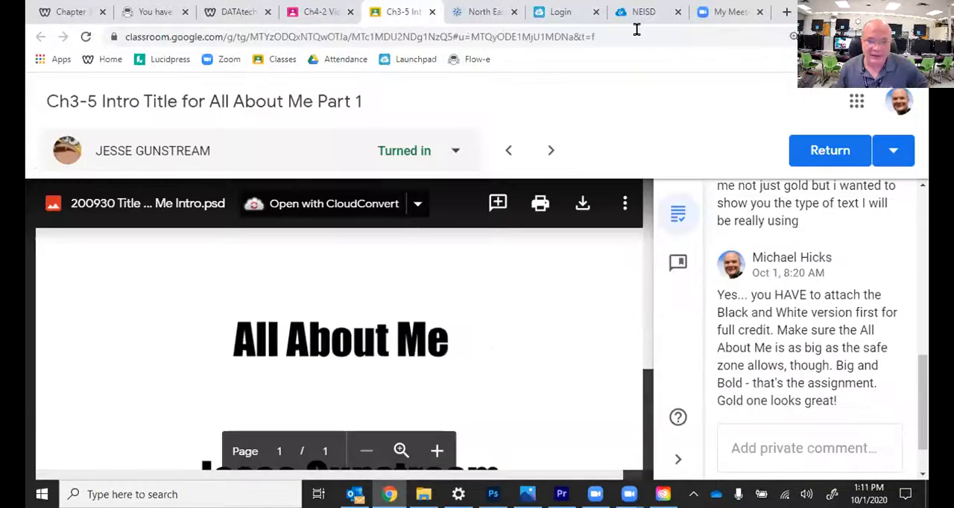
{"action": "left_click", "coordinate": [311, 14]}
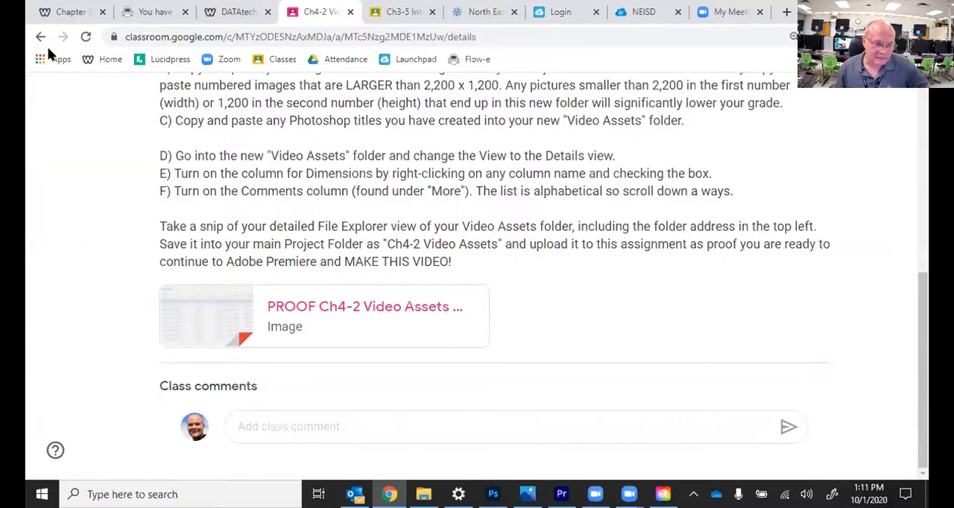
Step: Go to the overview of all classes and open the 2020-2021 DATA SAMPLE class
{"action": "scroll", "coordinate": [101, 134], "scroll_direction": "up", "scroll_amount": 5}
{"action": "left_click", "coordinate": [54, 101]}
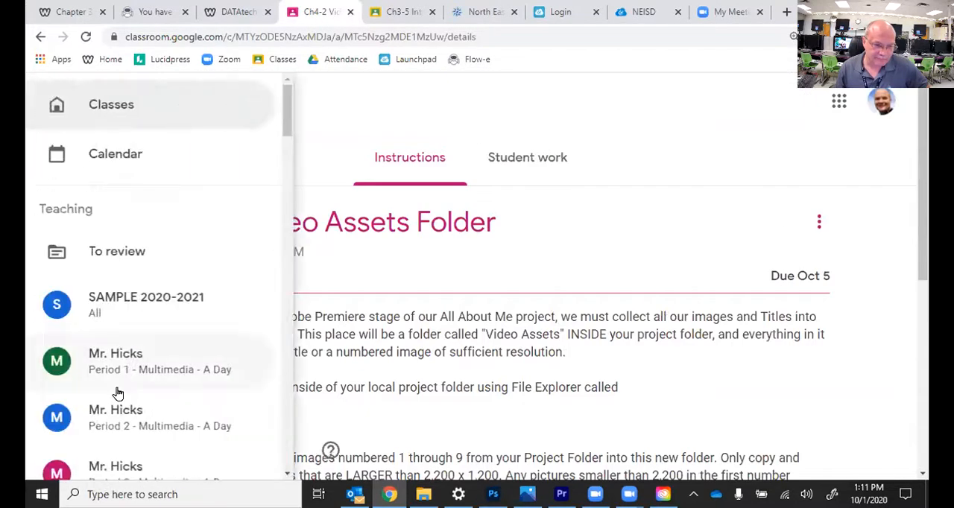
{"action": "left_click", "coordinate": [149, 123]}
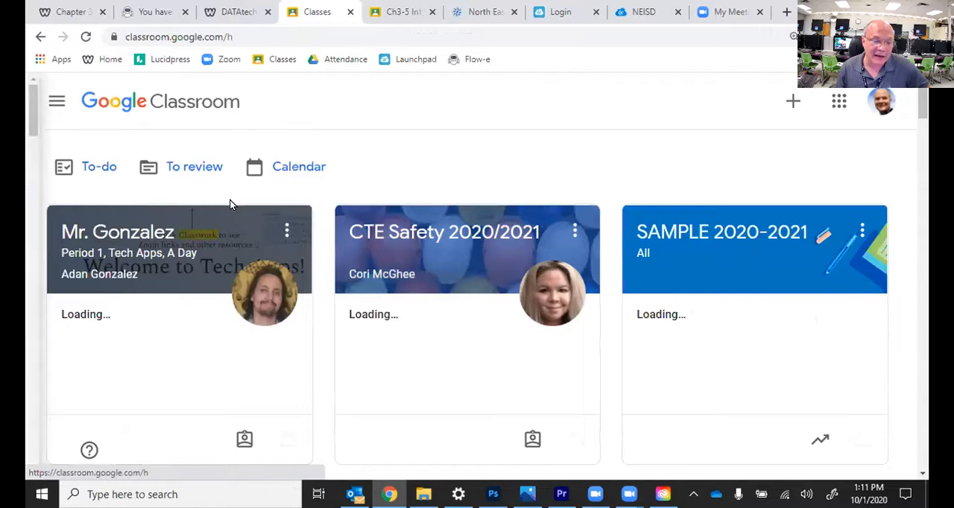
{"action": "scroll", "coordinate": [343, 249], "scroll_direction": "down", "scroll_amount": 2}
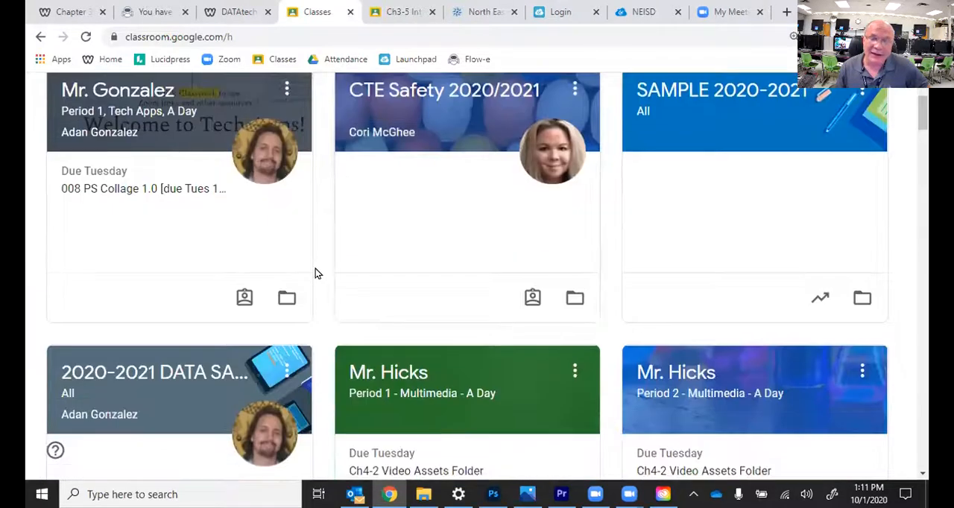
{"action": "scroll", "coordinate": [316, 269], "scroll_direction": "down", "scroll_amount": 2}
{"action": "left_click", "coordinate": [153, 245]}
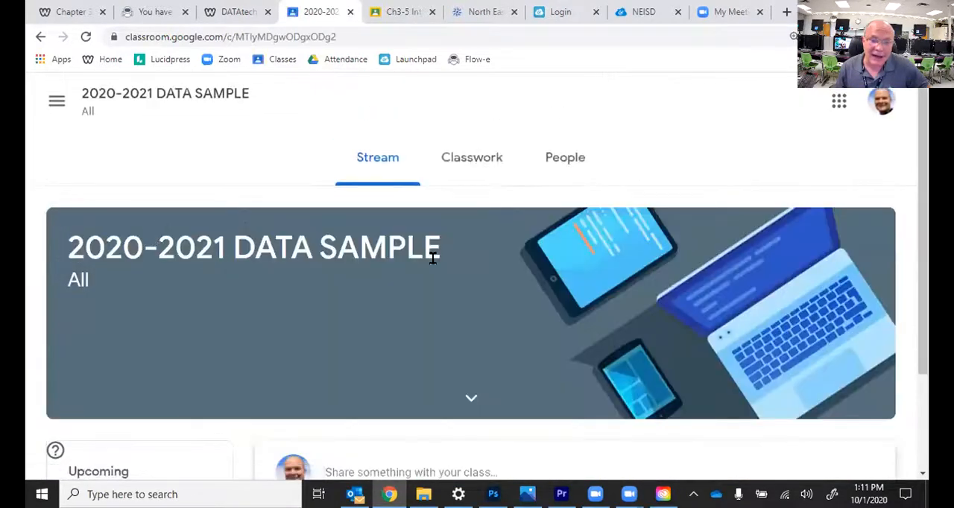
Step: Open the full Sign the DATA Agreement assignment from the classwork of the 2020-2021 DATA SAMPLE class
{"action": "left_click", "coordinate": [473, 159]}
{"action": "left_click", "coordinate": [442, 262]}
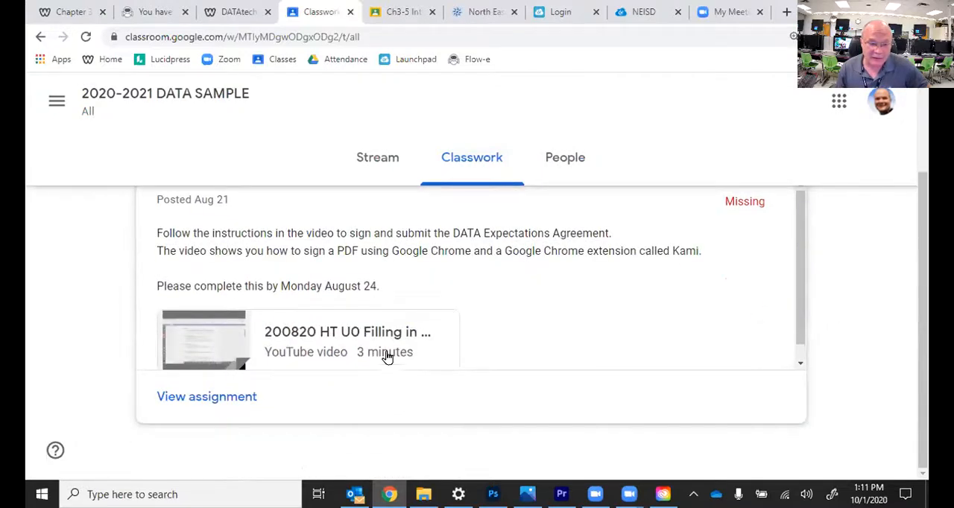
{"action": "left_click", "coordinate": [241, 397]}
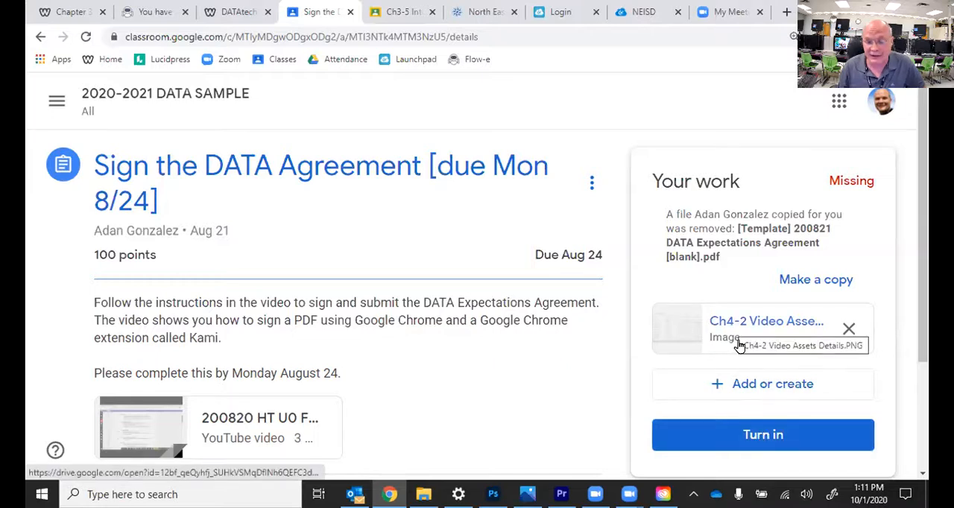
Step: Turn in the Sign the DATA Agreement work with Ch4-2 Video Assets Details.PNG, previewing the attachment before confirming the submission
{"action": "left_click", "coordinate": [757, 440]}
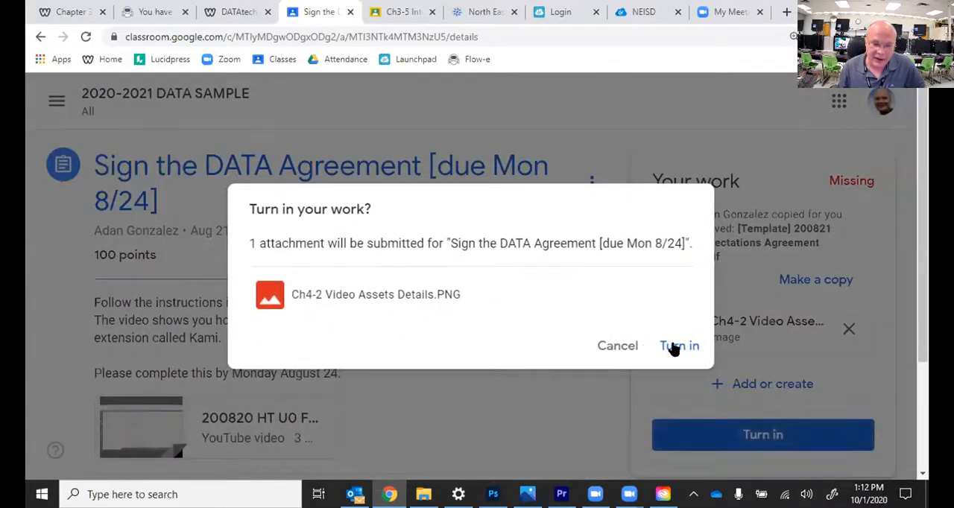
{"action": "left_click", "coordinate": [407, 298]}
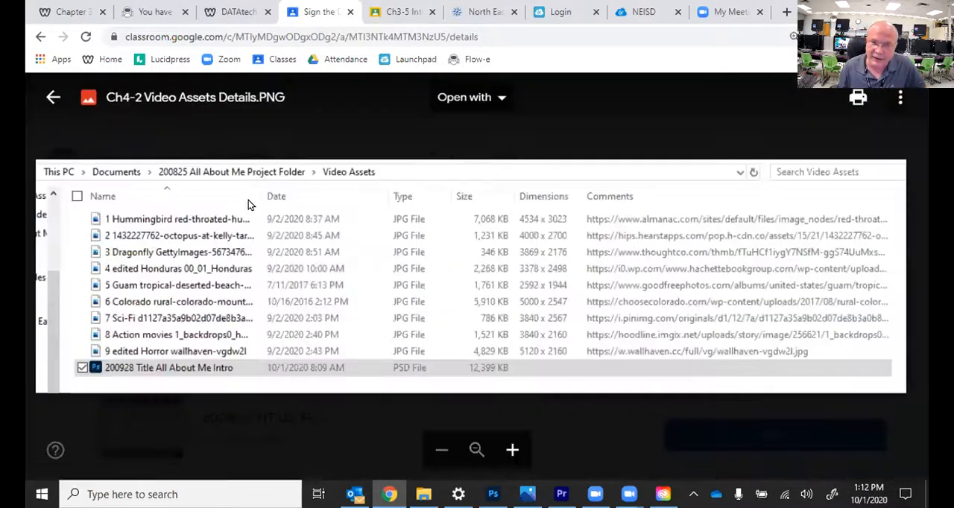
{"action": "left_click", "coordinate": [53, 101]}
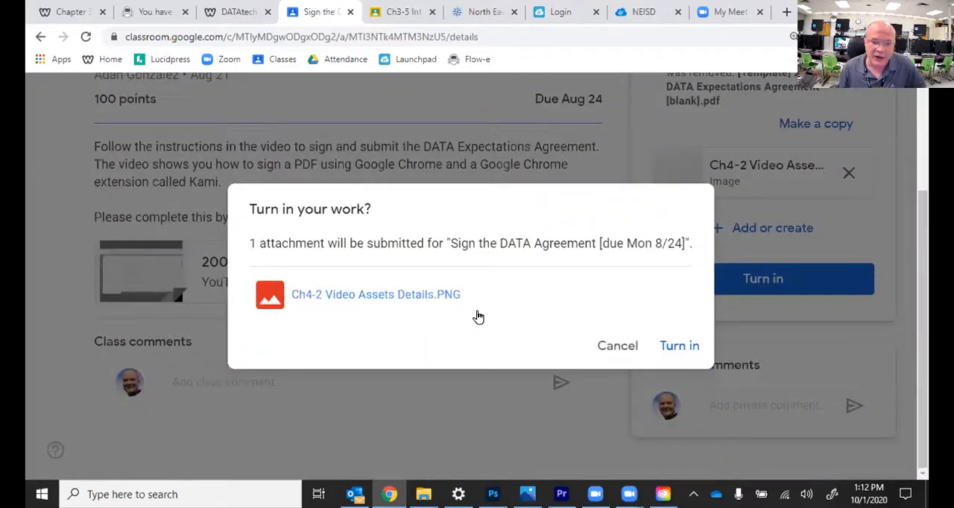
{"action": "left_click", "coordinate": [679, 346]}
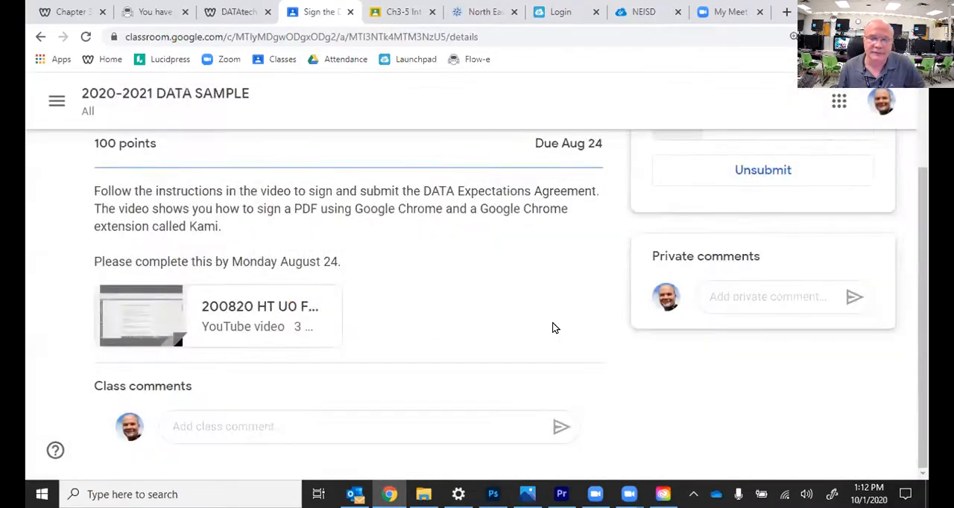
{"action": "scroll", "coordinate": [478, 306], "scroll_direction": "up", "scroll_amount": 2}
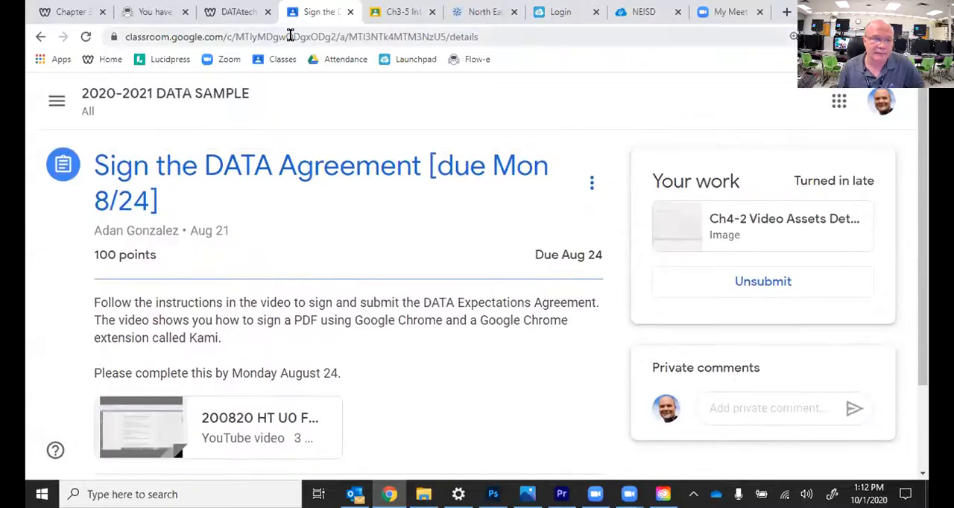
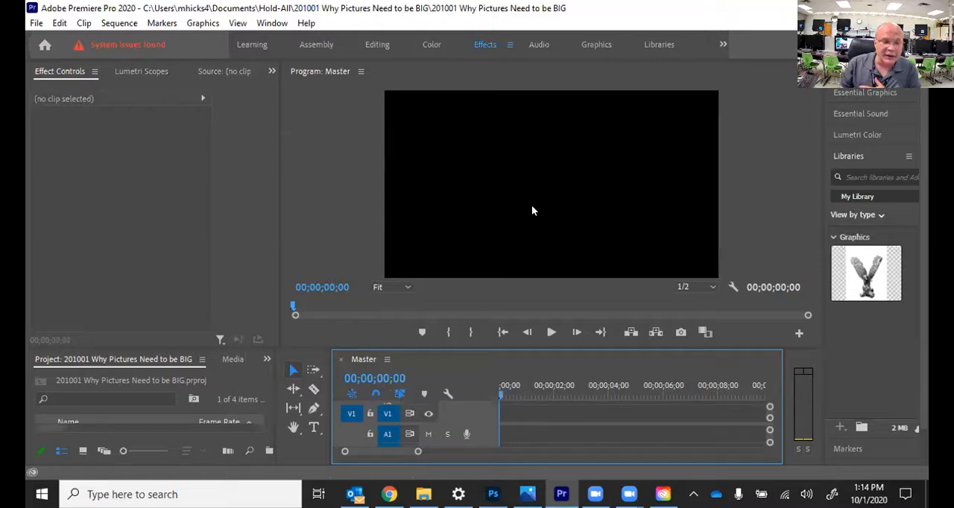
Step: Enlarge the project list and timeline, and place 0 download (1).jpg at the start of video track V1
{"action": "left_click_drag", "start_coordinate": [519, 393], "coordinate": [437, 384]}
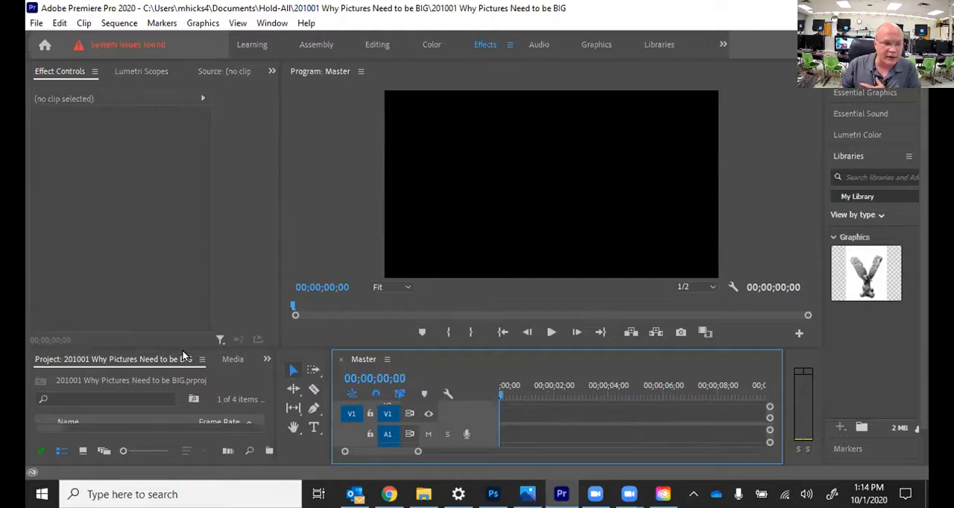
{"action": "left_click_drag", "start_coordinate": [183, 350], "coordinate": [183, 285]}
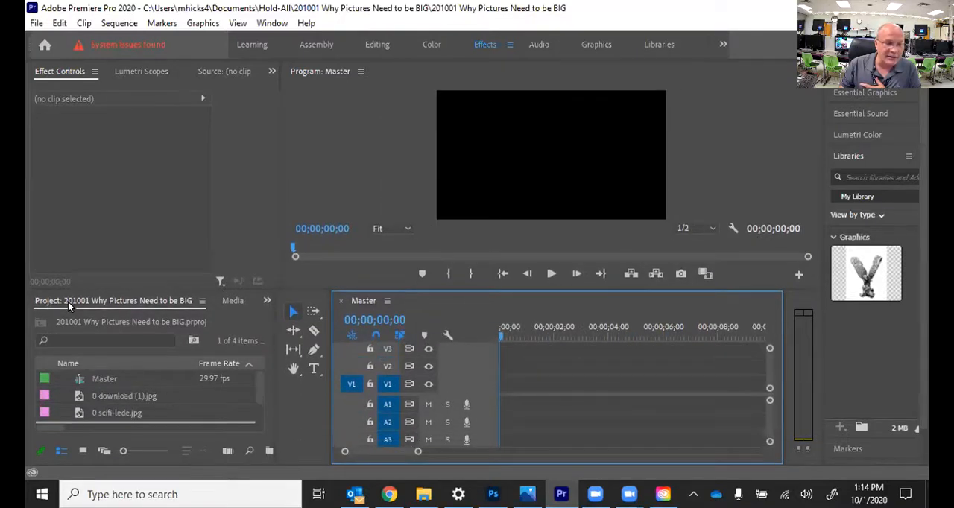
{"action": "left_click", "coordinate": [106, 397]}
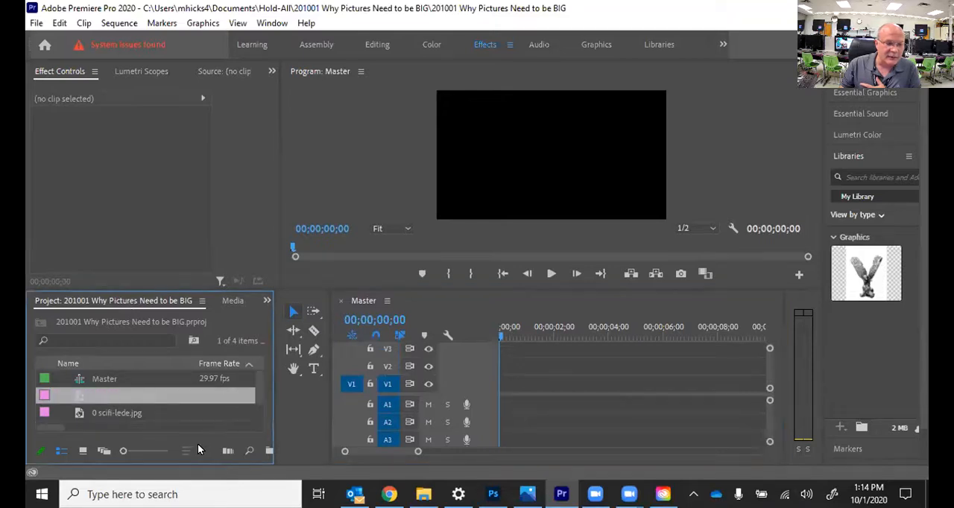
{"action": "left_click", "coordinate": [123, 415]}
{"action": "left_click", "coordinate": [102, 397]}
{"action": "left_click_drag", "start_coordinate": [80, 401], "coordinate": [494, 391]}
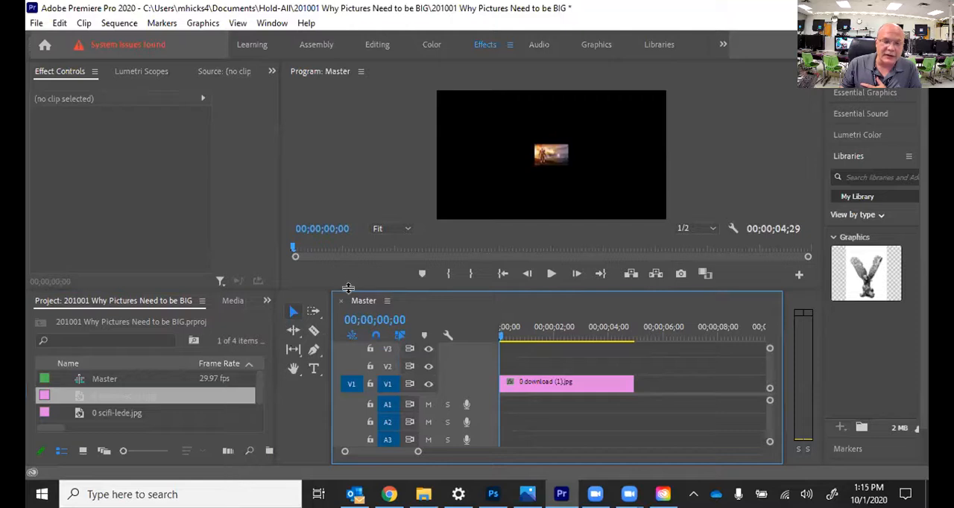
Step: Scale the 0 download (1).jpg clip uniformly to 681 so the image fills the frame
{"action": "left_click_drag", "start_coordinate": [348, 290], "coordinate": [341, 371]}
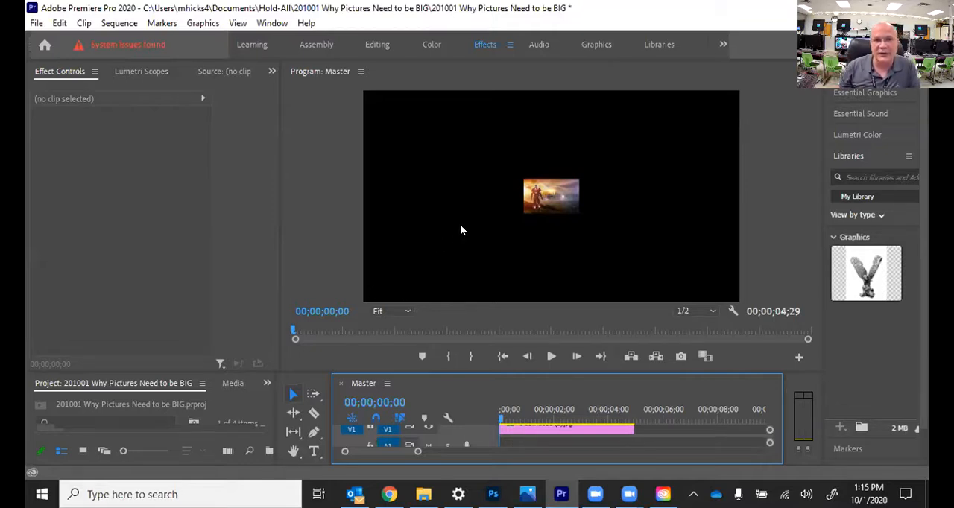
{"action": "left_click", "coordinate": [515, 430]}
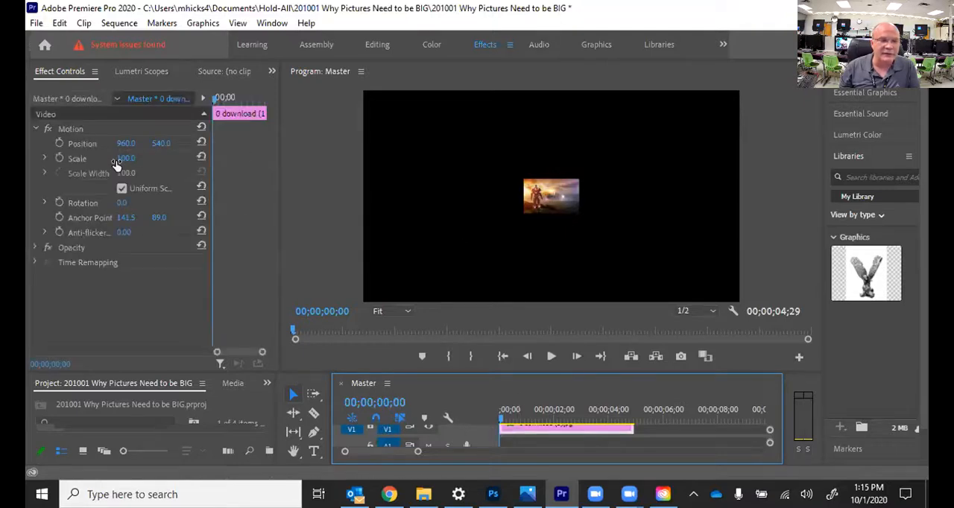
{"action": "left_click_drag", "start_coordinate": [118, 160], "coordinate": [283, 161]}
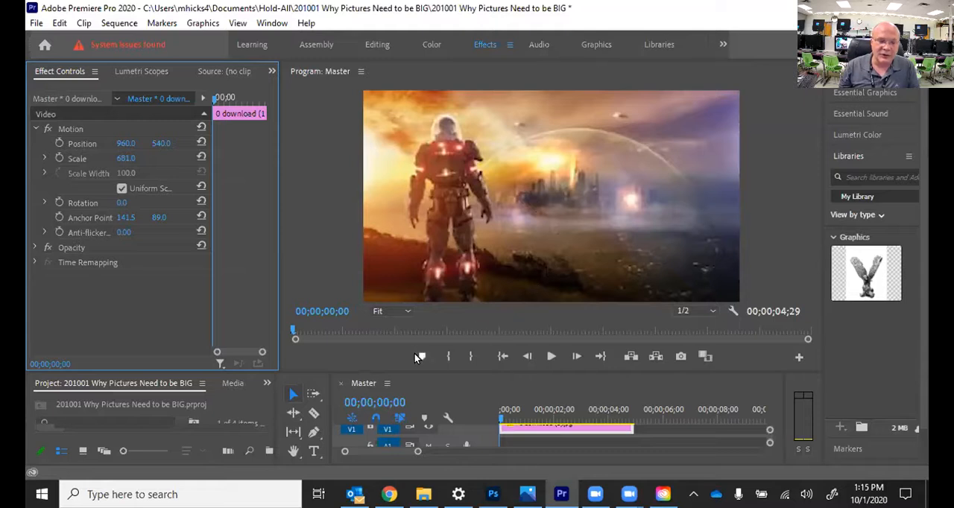
Step: Enlarge the program preview and view the scaled image at 100% to examine its sharpness
{"action": "left_click_drag", "start_coordinate": [416, 370], "coordinate": [417, 413]}
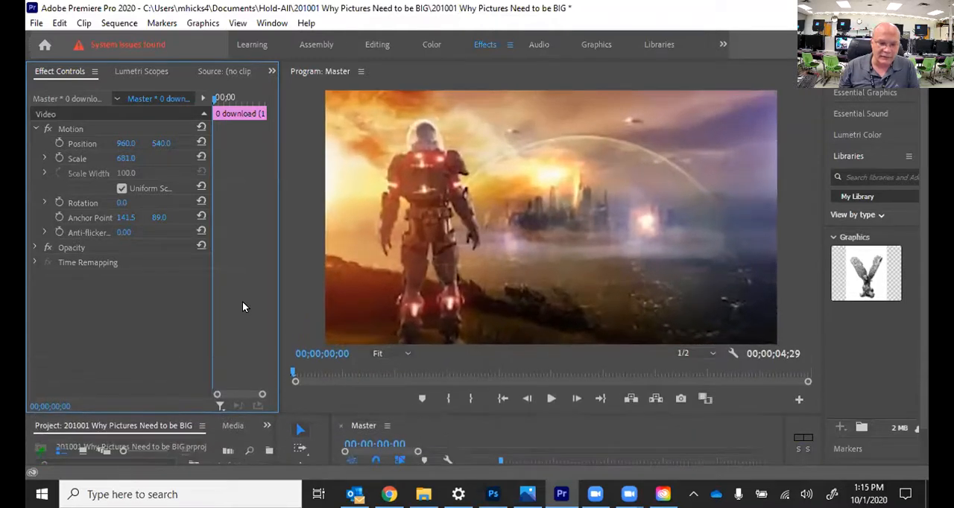
{"action": "left_click_drag", "start_coordinate": [279, 292], "coordinate": [241, 287]}
{"action": "left_click", "coordinate": [369, 350]}
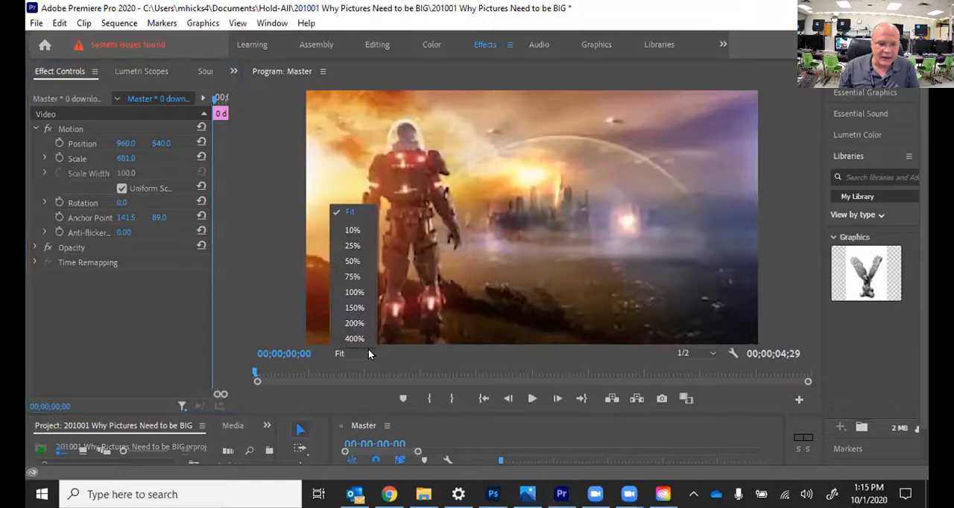
{"action": "left_click", "coordinate": [363, 294]}
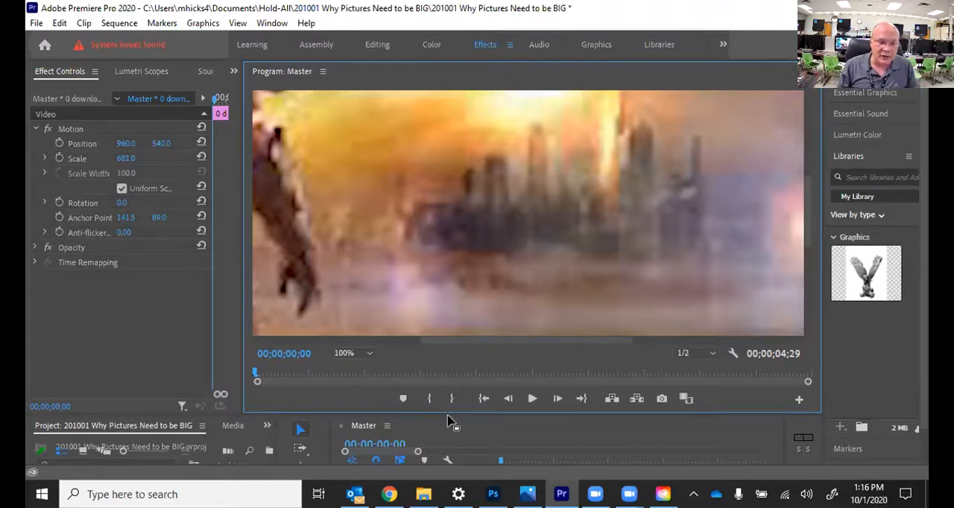
Step: Overwrite the clip at the start of V1 with 0 scifi-lede.jpg and fit the enlarged preview to its window
{"action": "left_click_drag", "start_coordinate": [448, 415], "coordinate": [447, 284]}
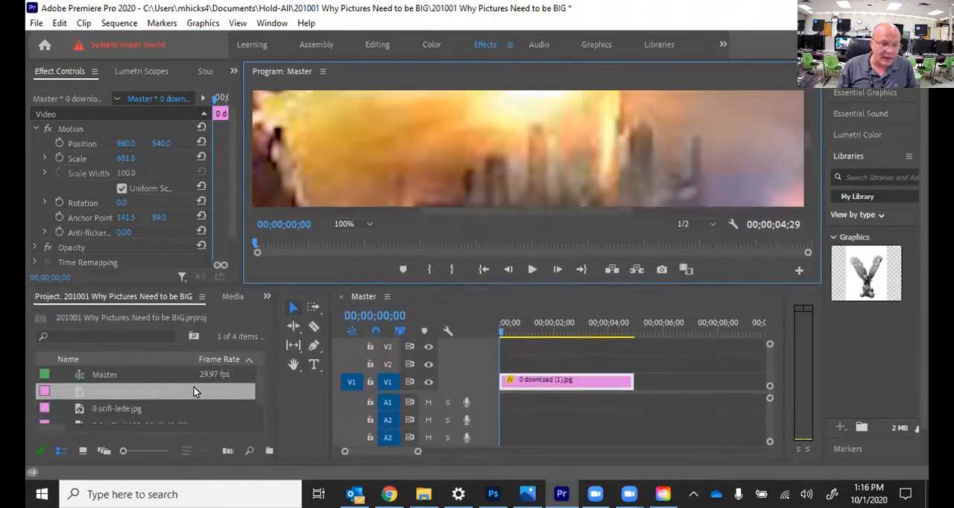
{"action": "left_click_drag", "start_coordinate": [117, 404], "coordinate": [489, 378]}
{"action": "left_click", "coordinate": [554, 382]}
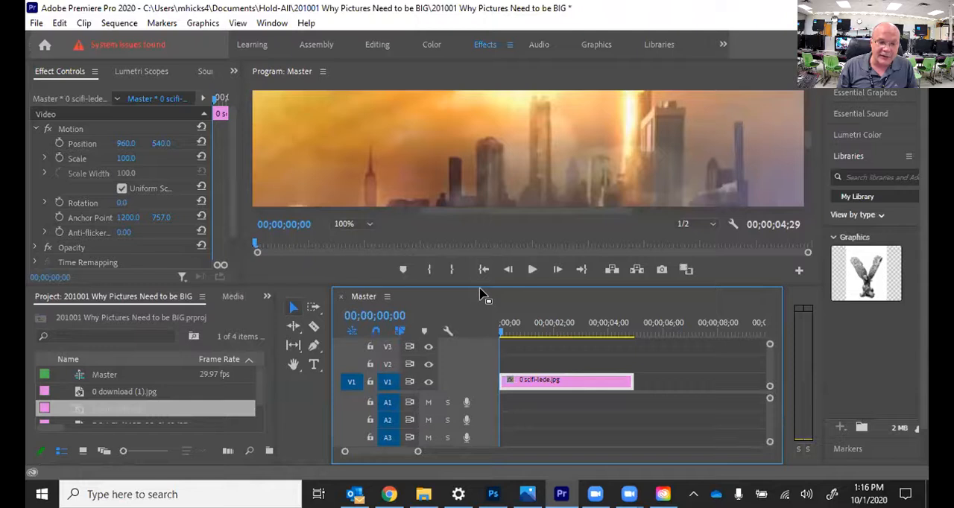
{"action": "left_click_drag", "start_coordinate": [477, 285], "coordinate": [372, 420]}
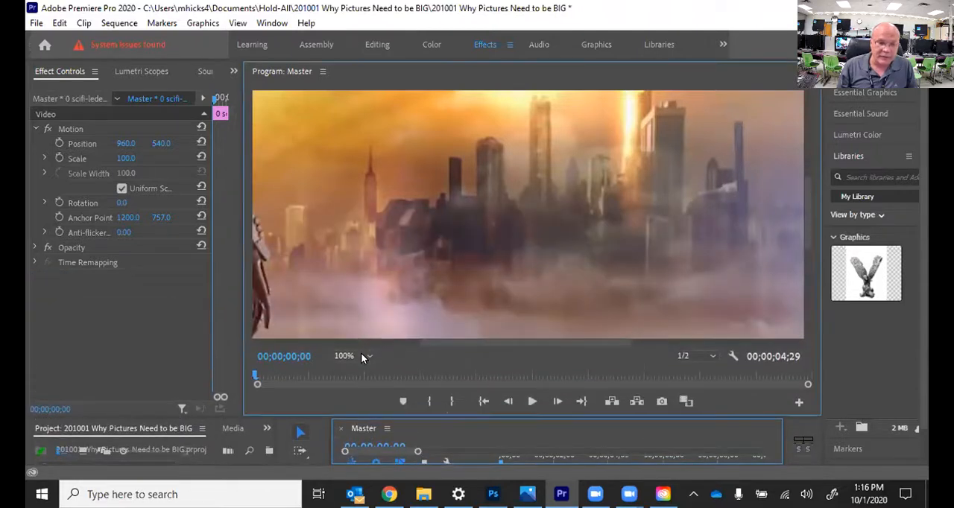
{"action": "left_click", "coordinate": [361, 356]}
{"action": "left_click", "coordinate": [350, 216]}
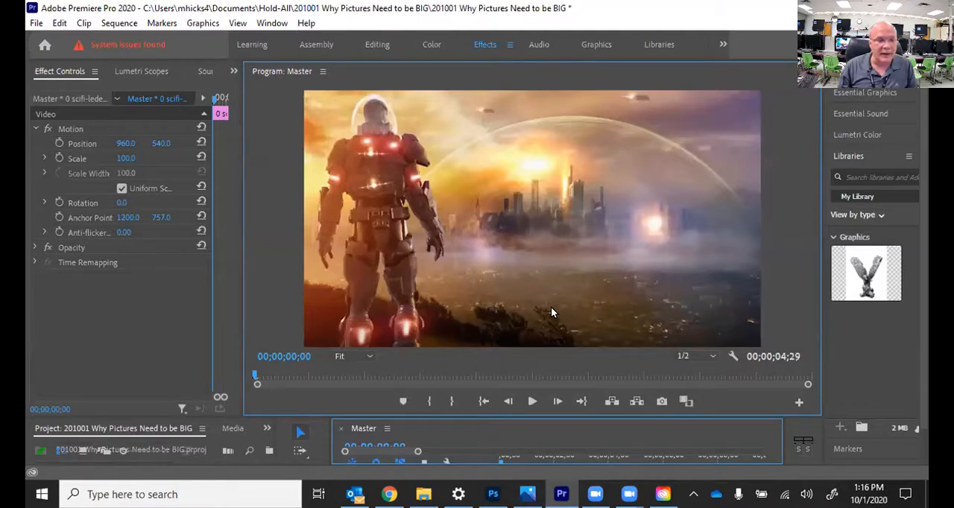
Step: View the preview at 10% with the image's Motion outline shown, try shifting the image, and reset its position
{"action": "left_click_drag", "start_coordinate": [522, 418], "coordinate": [522, 376]}
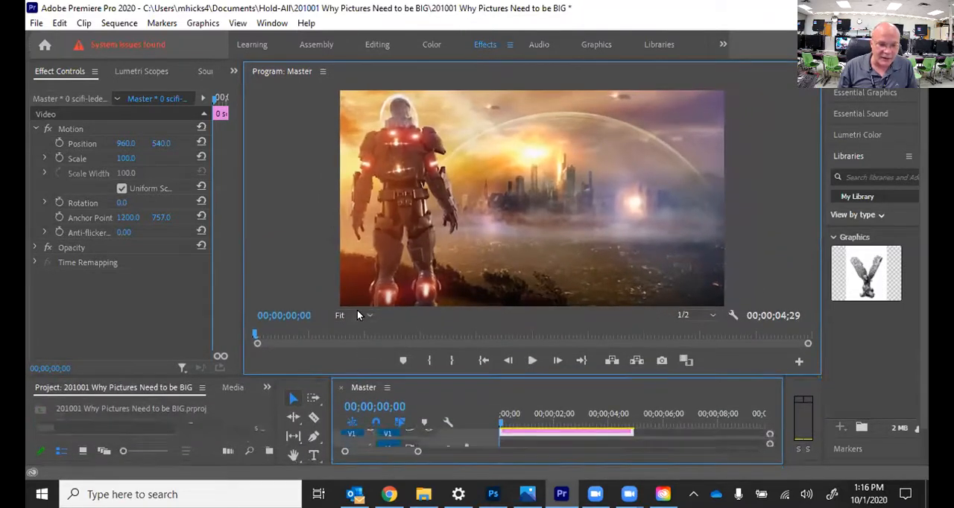
{"action": "left_click", "coordinate": [357, 312]}
{"action": "left_click", "coordinate": [354, 348]}
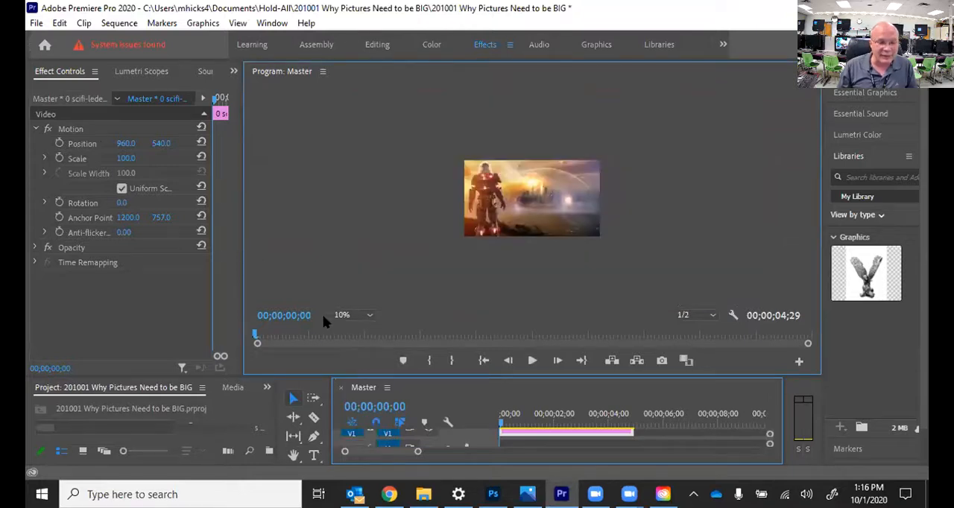
{"action": "left_click", "coordinate": [71, 129]}
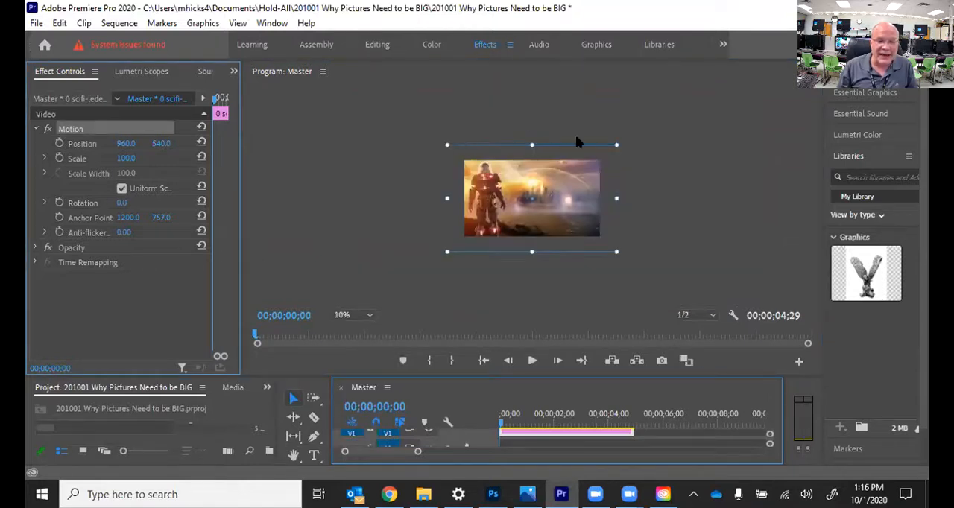
{"action": "left_click_drag", "start_coordinate": [559, 216], "coordinate": [568, 239]}
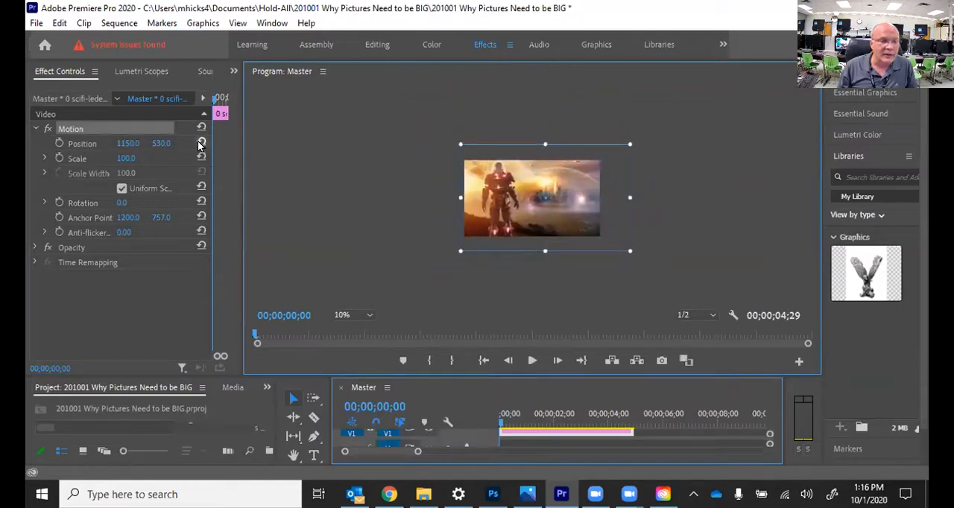
{"action": "left_click", "coordinate": [202, 142]}
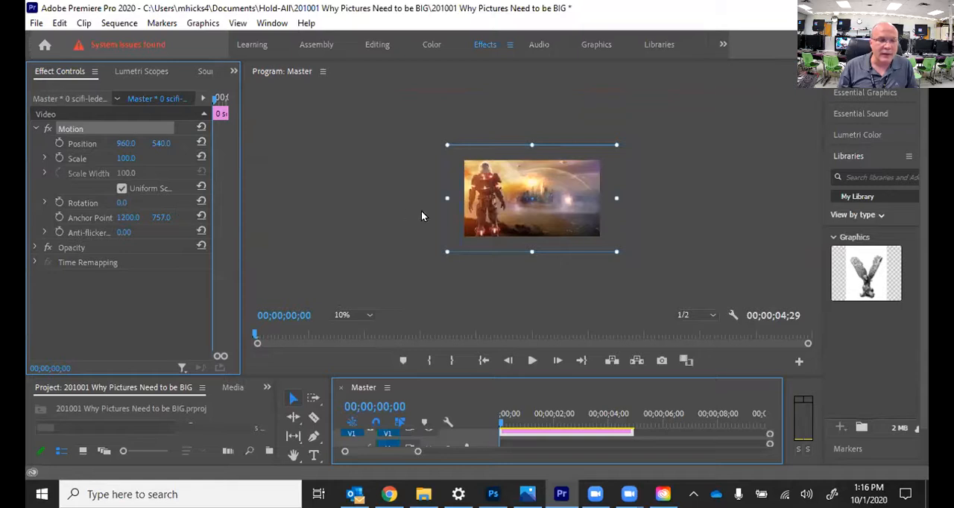
Step: With the preview fitted, scale the image to 80 and enable Position and Scale keyframing at the first frame
{"action": "left_click", "coordinate": [352, 316]}
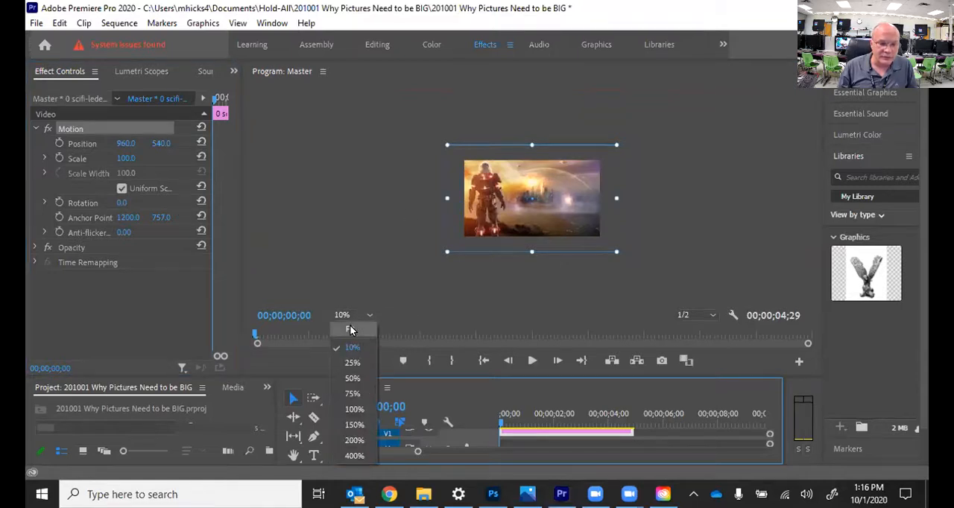
{"action": "left_click", "coordinate": [351, 330]}
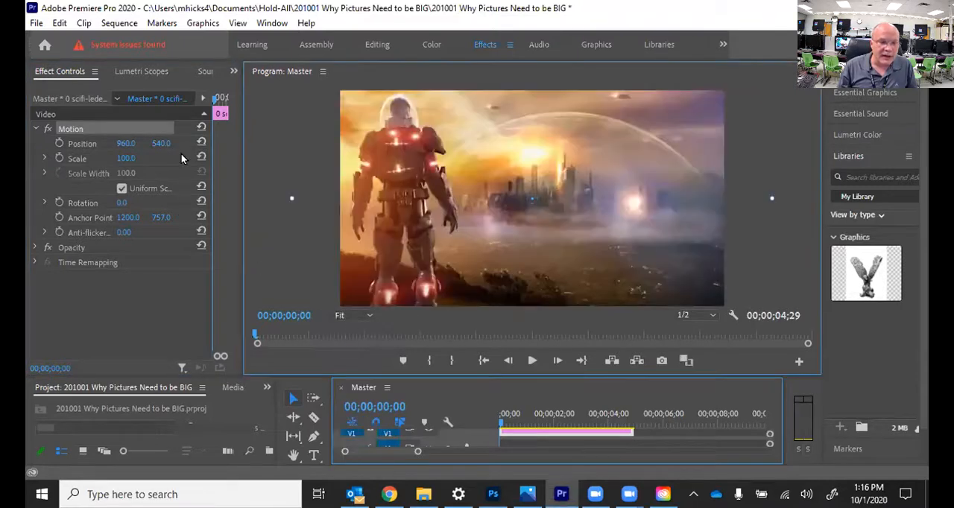
{"action": "left_click", "coordinate": [128, 159]}
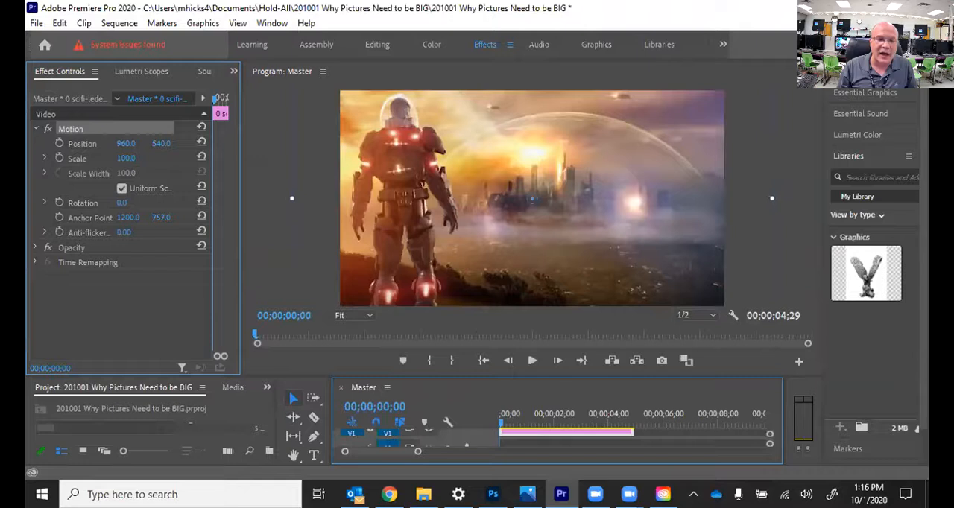
{"action": "left_click_drag", "start_coordinate": [128, 159], "coordinate": [114, 159]}
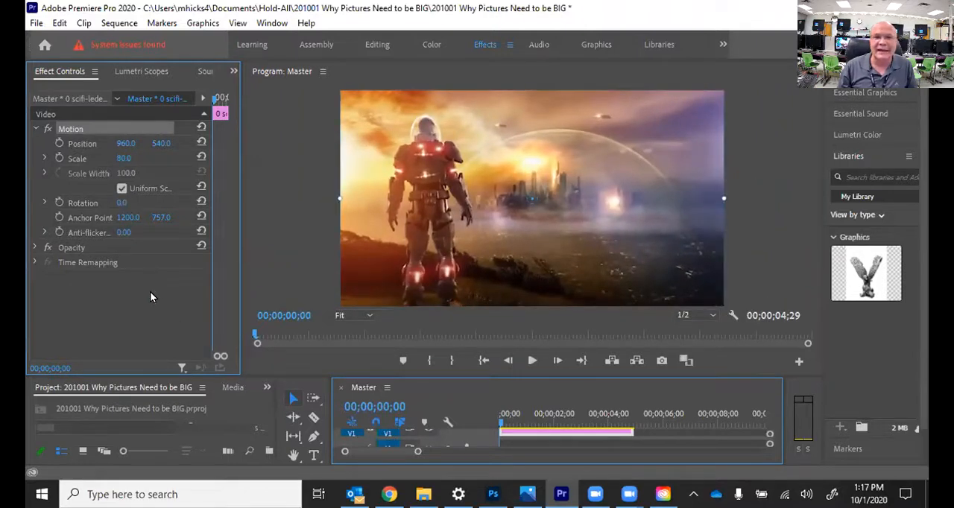
{"action": "left_click", "coordinate": [59, 143]}
{"action": "left_click", "coordinate": [59, 158]}
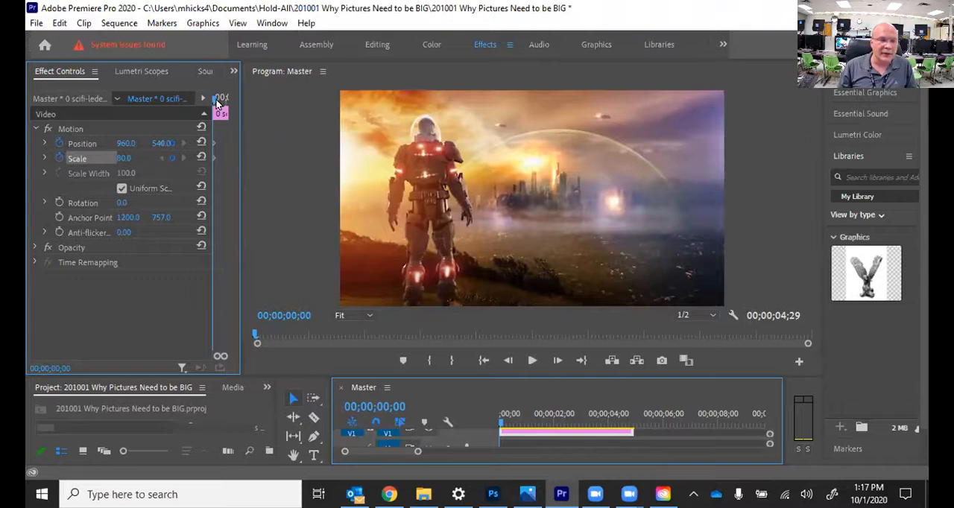
Step: Add a Scale keyframe of 100 at the clip's last frame, 00;00;04;28
{"action": "left_click", "coordinate": [581, 360]}
{"action": "left_click", "coordinate": [509, 360]}
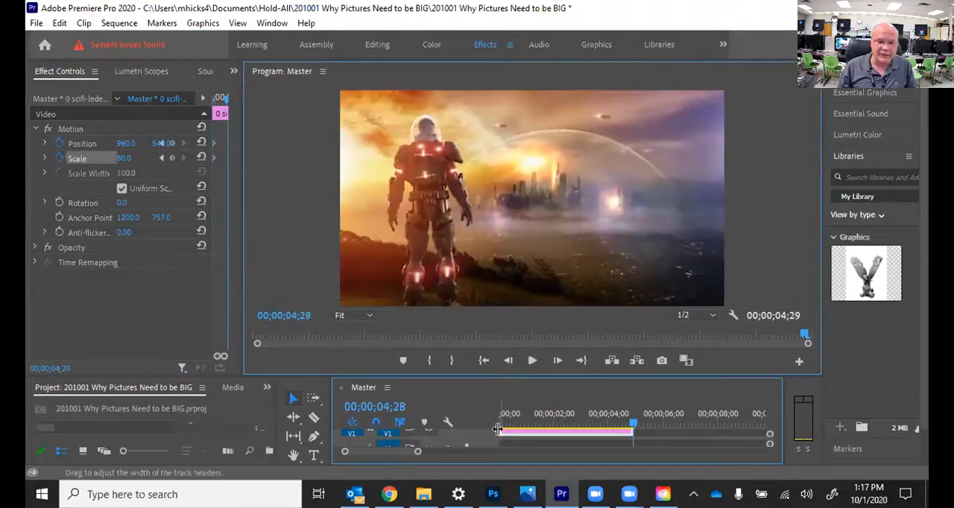
{"action": "left_click", "coordinate": [125, 158]}
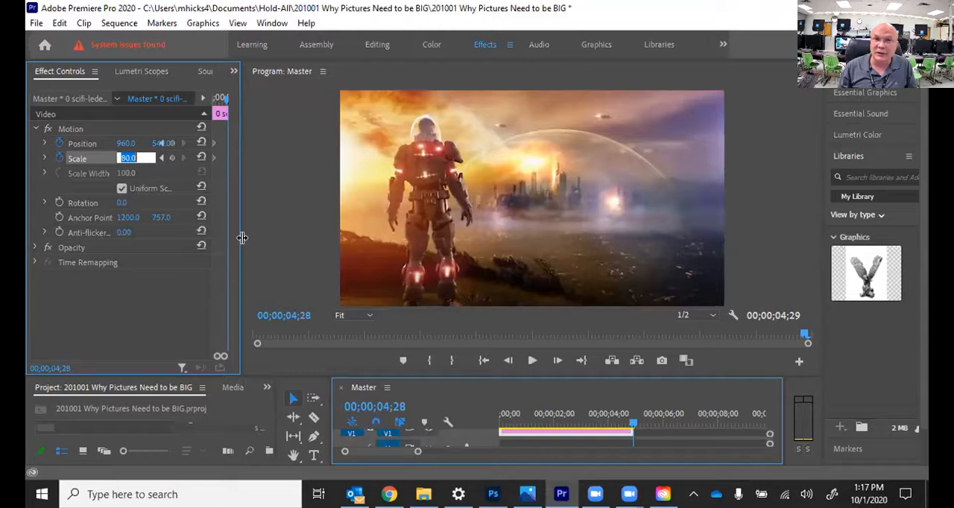
{"action": "type", "text": "100"}
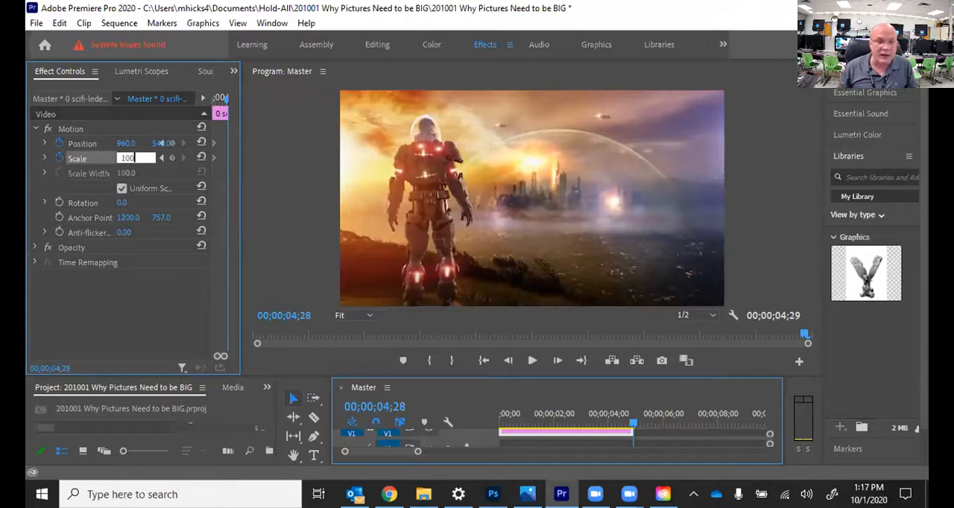
{"action": "key", "text": "Return"}
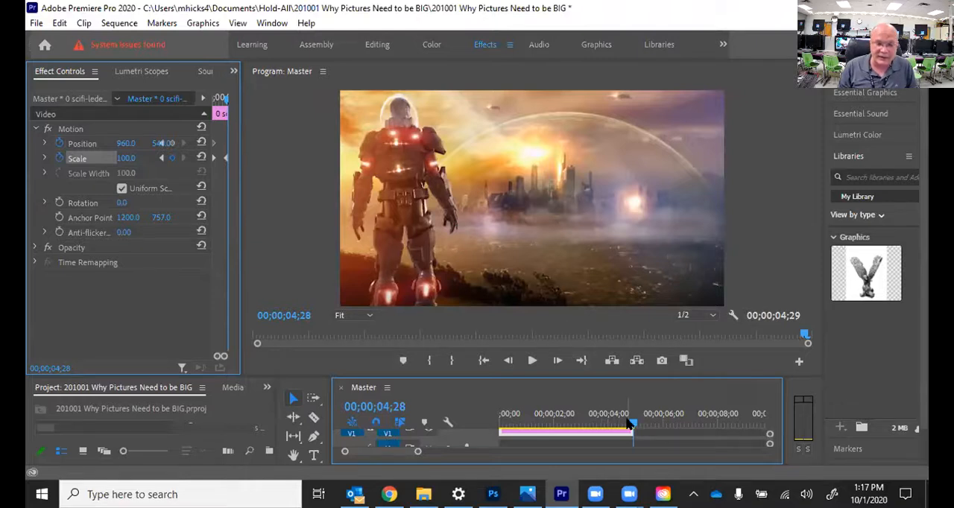
Step: Play the clip's zoom animation from the start of the sequence several times to review it
{"action": "left_click_drag", "start_coordinate": [632, 423], "coordinate": [390, 422]}
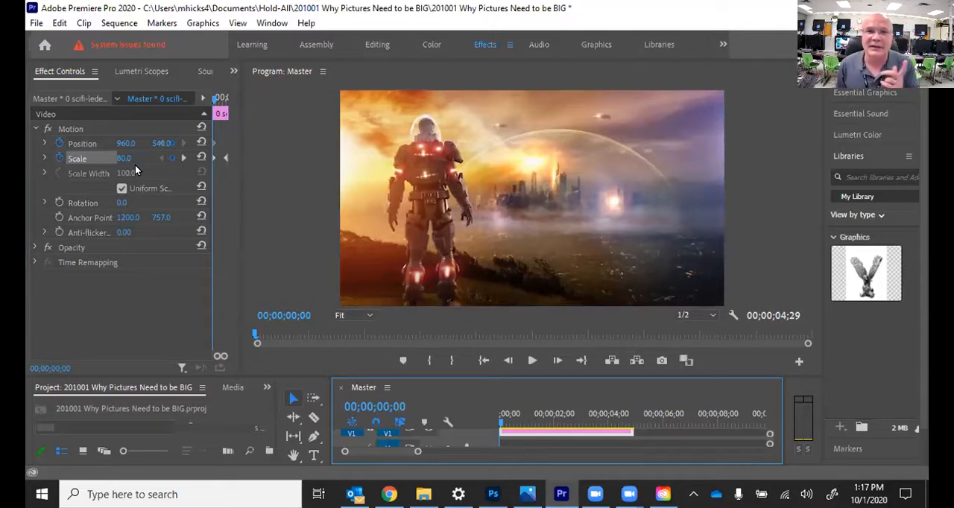
{"action": "key", "text": "space"}
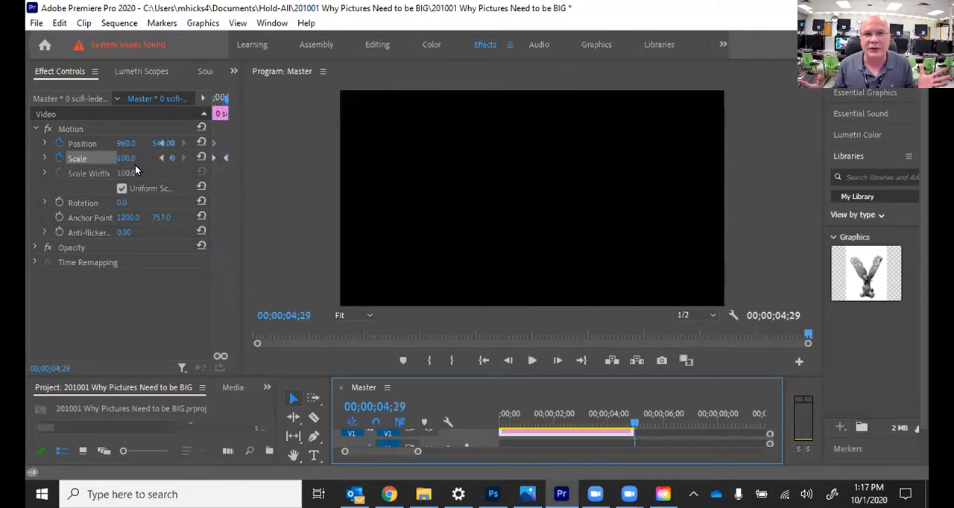
{"action": "left_click_drag", "start_coordinate": [566, 424], "coordinate": [464, 425]}
{"action": "key", "text": "space"}
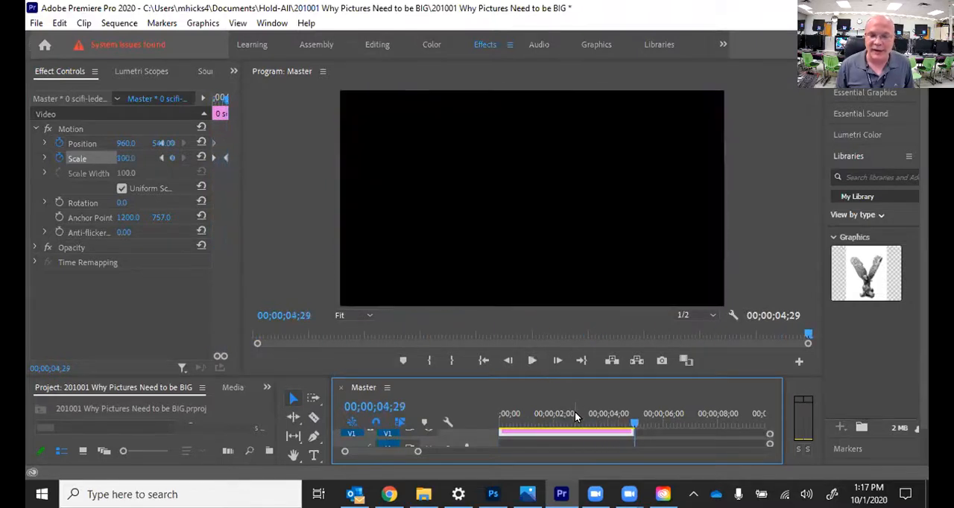
{"action": "left_click_drag", "start_coordinate": [573, 417], "coordinate": [492, 416]}
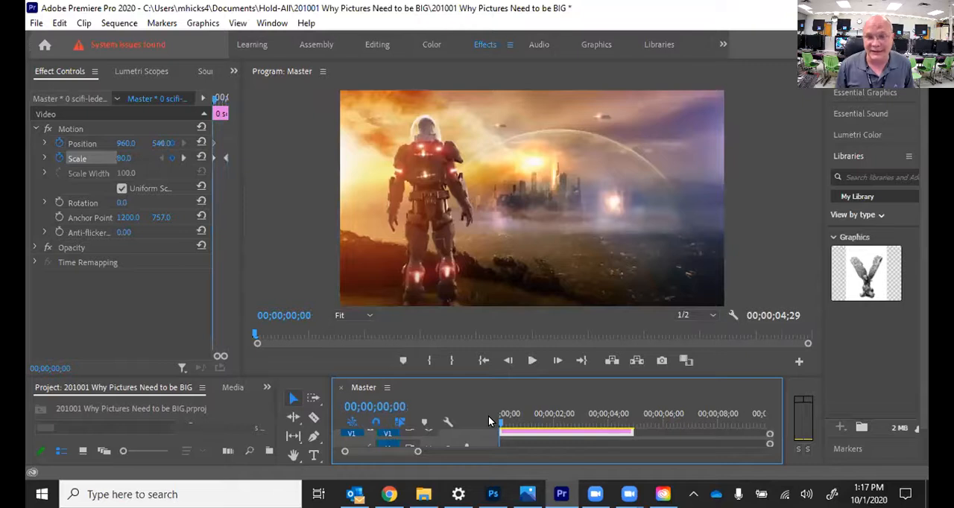
{"action": "key", "text": "space"}
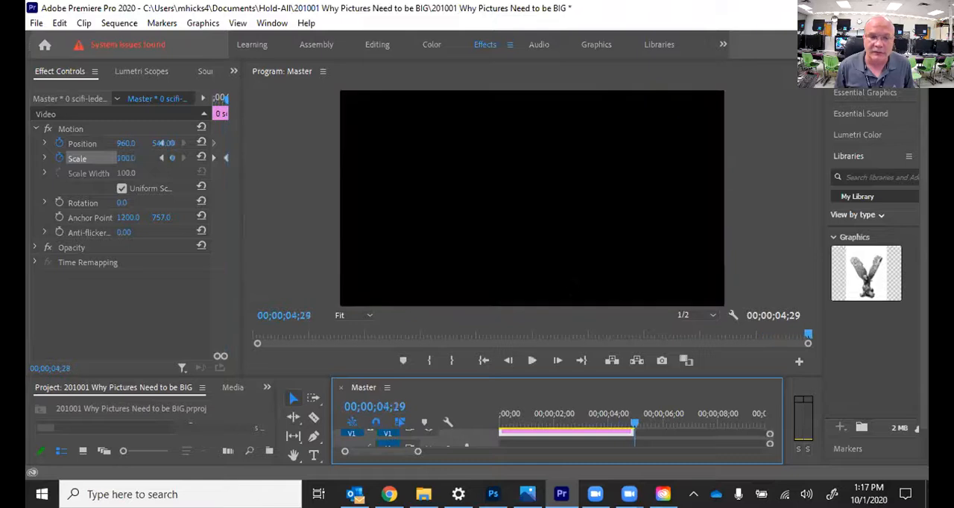
{"action": "key", "text": "space"}
{"action": "key", "text": "space"}
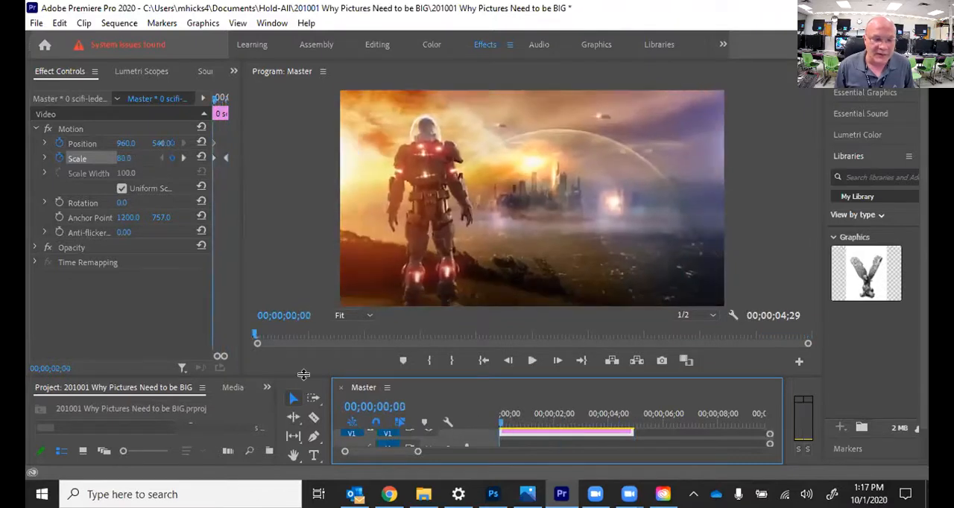
Step: Replace the picture at the start of track V1 with the 7 Sci-Fi image and select the new clip
{"action": "left_click_drag", "start_coordinate": [302, 378], "coordinate": [298, 285]}
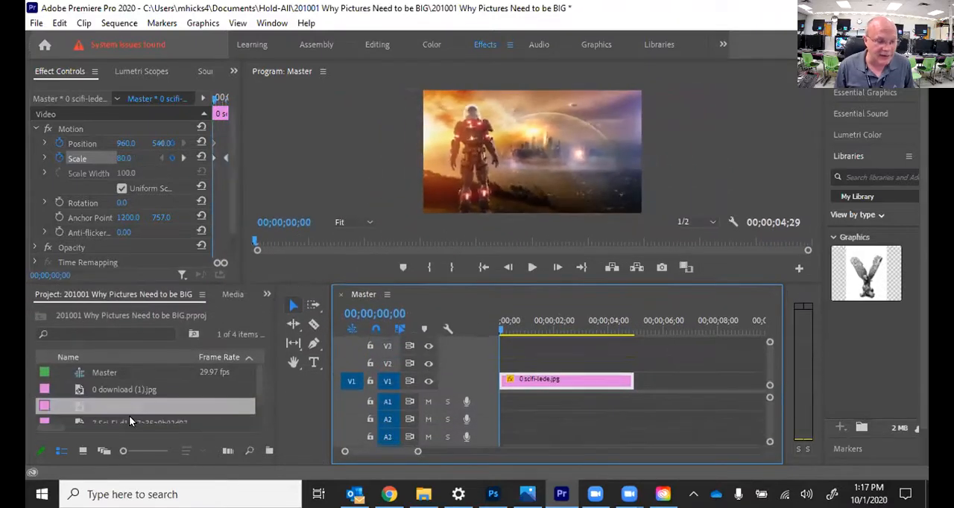
{"action": "left_click", "coordinate": [109, 422]}
{"action": "left_click_drag", "start_coordinate": [79, 420], "coordinate": [485, 401]}
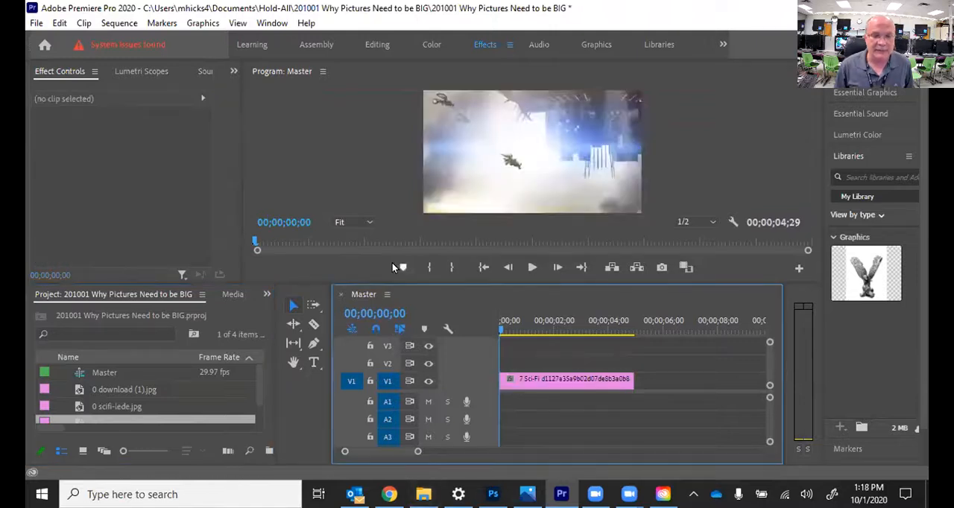
{"action": "left_click_drag", "start_coordinate": [389, 286], "coordinate": [448, 365]}
{"action": "left_click", "coordinate": [563, 424]}
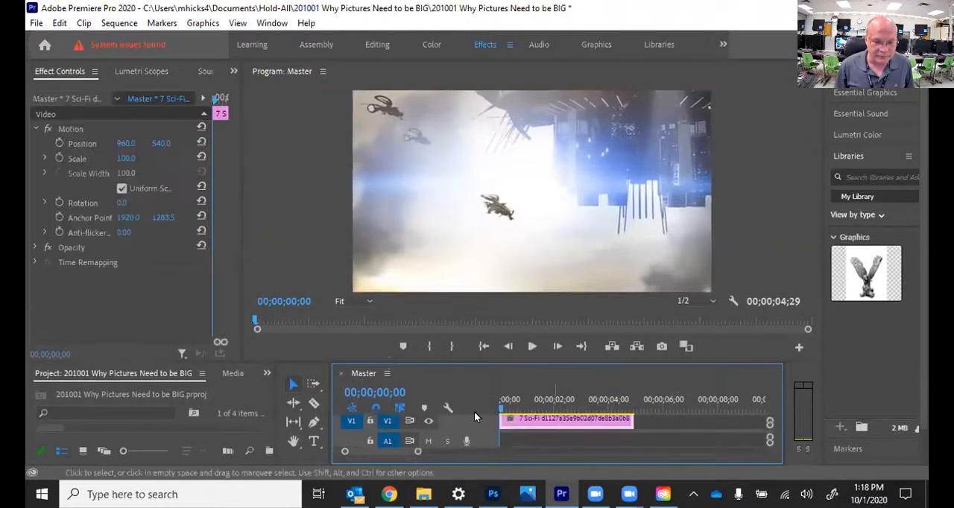
Step: View the preview at 10% with the image's Motion outline shown and try moving the image to about 1780, 890
{"action": "left_click", "coordinate": [345, 301]}
{"action": "left_click", "coordinate": [354, 333]}
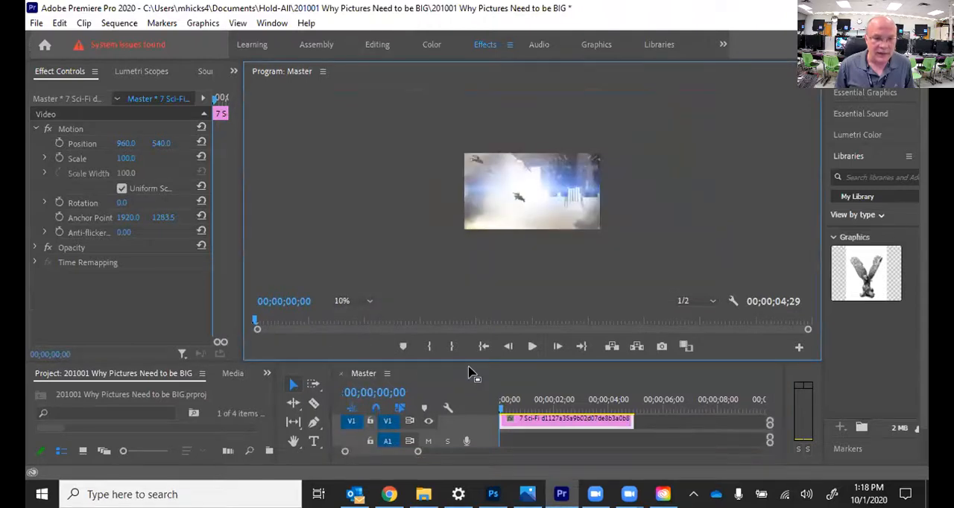
{"action": "left_click", "coordinate": [71, 130]}
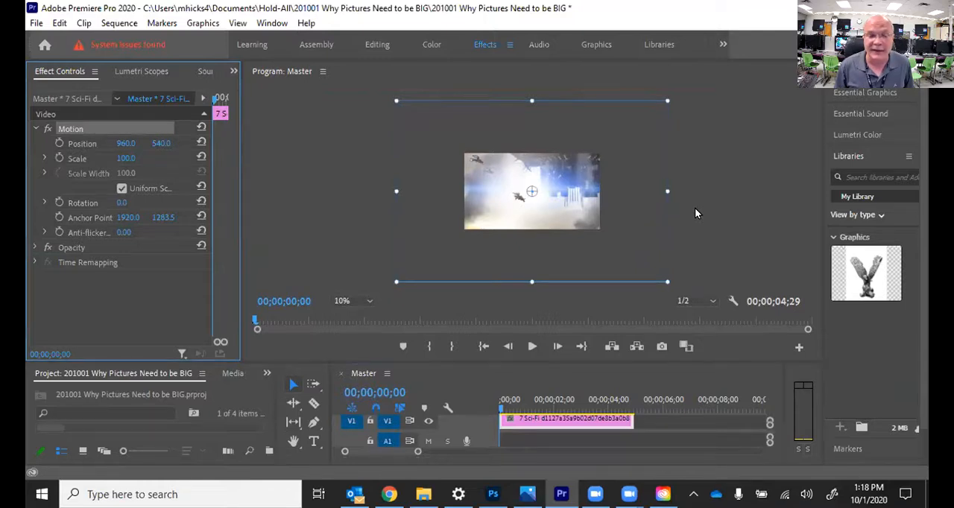
{"action": "left_click_drag", "start_coordinate": [568, 212], "coordinate": [625, 239]}
Step: With the preview fitted, move the image to about 3.6, -186.2 and enable Position and Scale keyframing at the first frame
{"action": "left_click", "coordinate": [339, 302]}
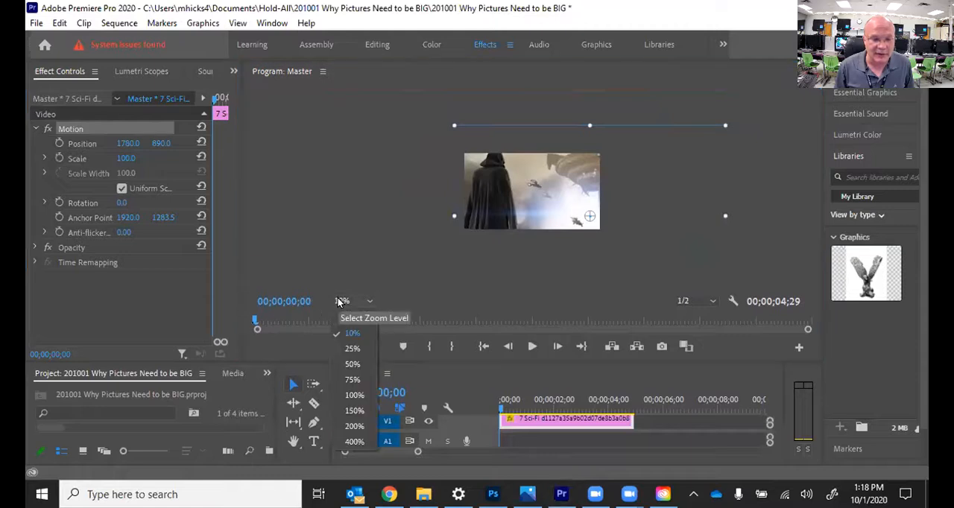
{"action": "left_click", "coordinate": [354, 315]}
{"action": "mouse_move", "coordinate": [631, 243]}
{"action": "left_mouse_down"}
{"action": "mouse_move", "coordinate": [620, 251]}
{"action": "mouse_move", "coordinate": [408, 252]}
{"action": "mouse_move", "coordinate": [390, 184]}
{"action": "mouse_move", "coordinate": [353, 275]}
{"action": "mouse_move", "coordinate": [623, 229]}
{"action": "mouse_move", "coordinate": [520, 151]}
{"action": "mouse_move", "coordinate": [565, 182]}
{"action": "mouse_move", "coordinate": [591, 172]}
{"action": "mouse_move", "coordinate": [585, 184]}
{"action": "left_mouse_up"}
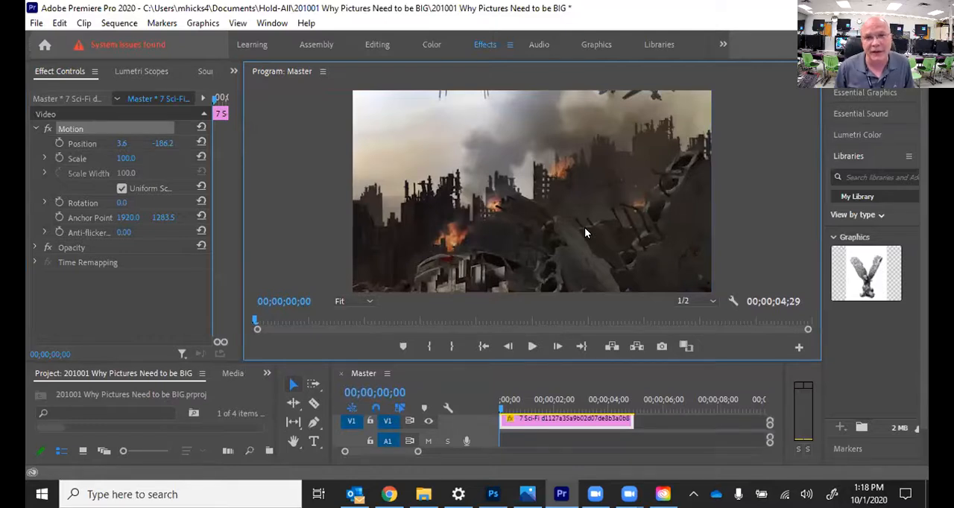
{"action": "left_click", "coordinate": [59, 144]}
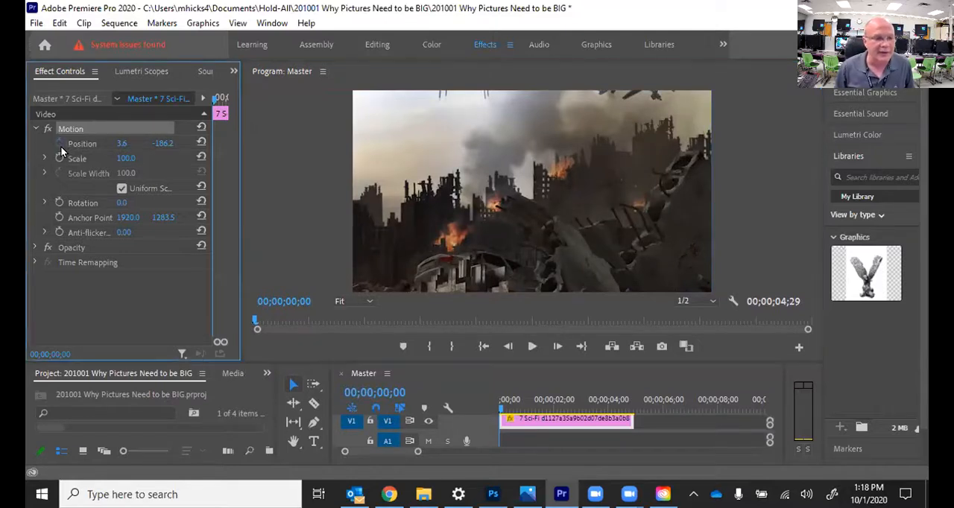
{"action": "left_click", "coordinate": [58, 158]}
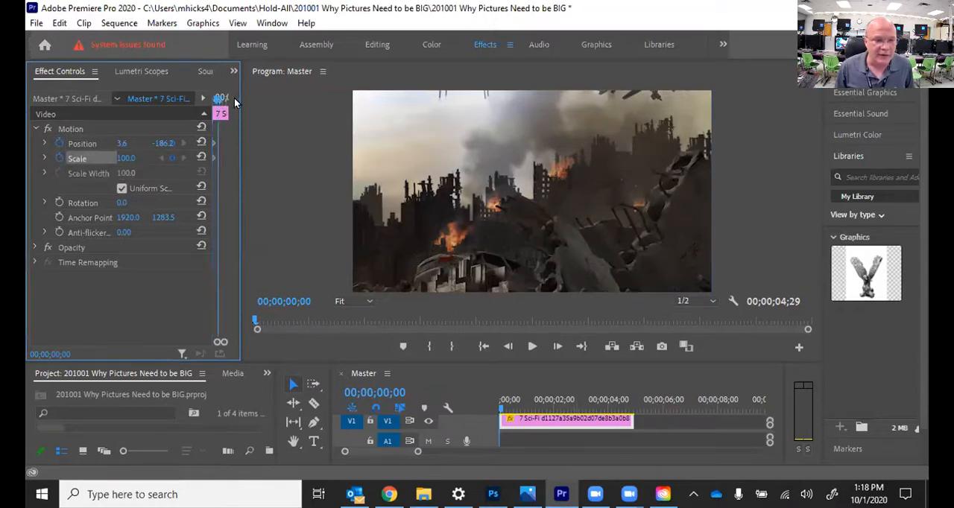
Step: At the clip's last frame, 00;00;04;28, add a Position keyframe by moving the image to the hooded figure
{"action": "key", "text": "End"}
{"action": "left_click", "coordinate": [513, 347]}
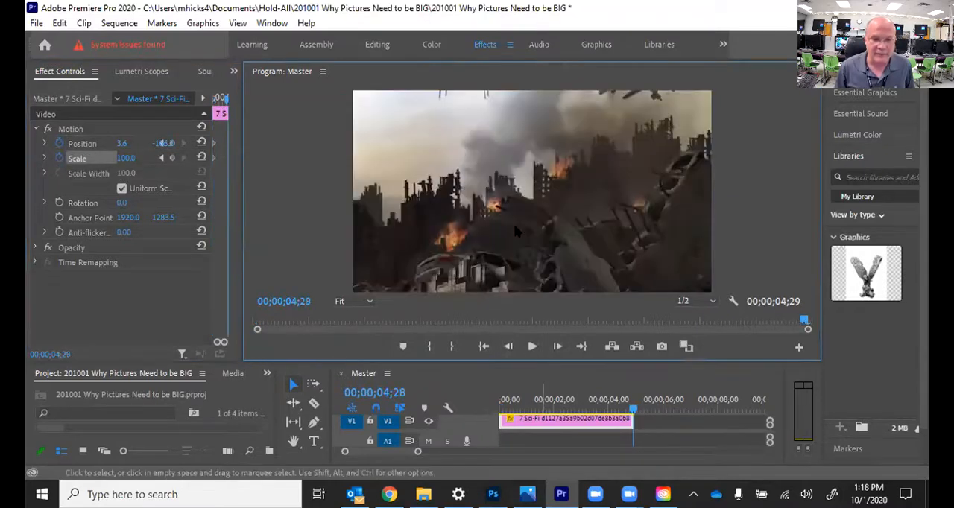
{"action": "left_click", "coordinate": [70, 129]}
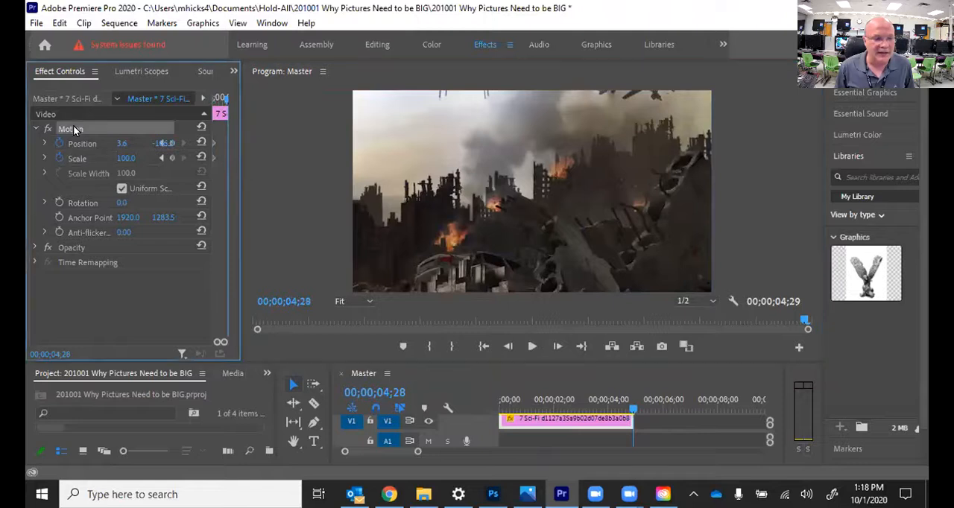
{"action": "left_click_drag", "start_coordinate": [429, 141], "coordinate": [599, 242]}
Step: Play the clip's pan from the start of the sequence to review the movement
{"action": "left_click_drag", "start_coordinate": [611, 401], "coordinate": [469, 395]}
{"action": "key", "text": "space"}
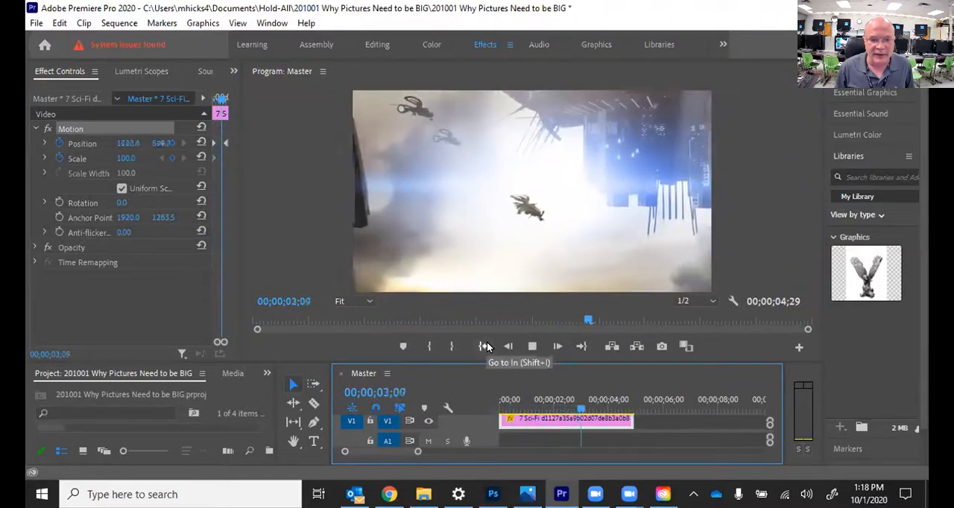
{"action": "key", "text": "space"}
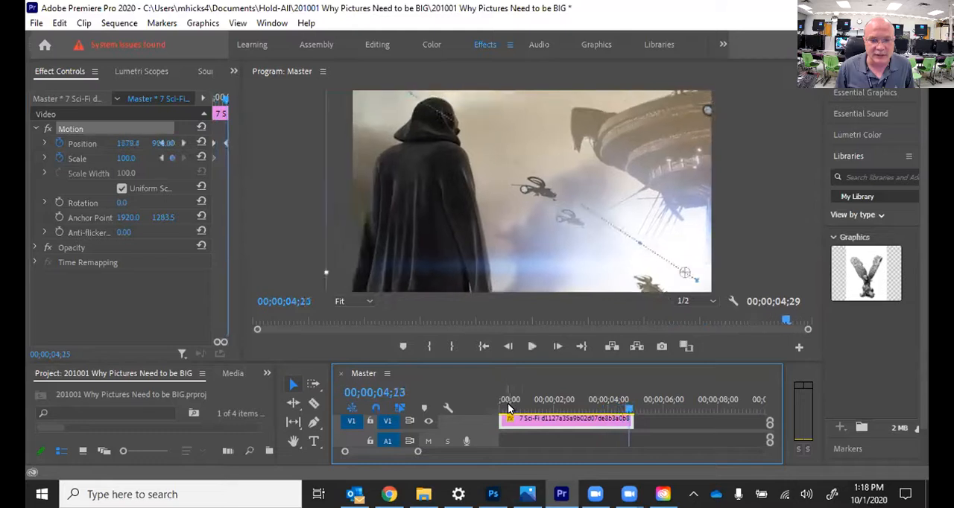
Step: At the last Position keyframe, shift the image horizontally to about 358.9 and play the revised pan from the start
{"action": "left_click", "coordinate": [165, 143]}
{"action": "left_click", "coordinate": [179, 171]}
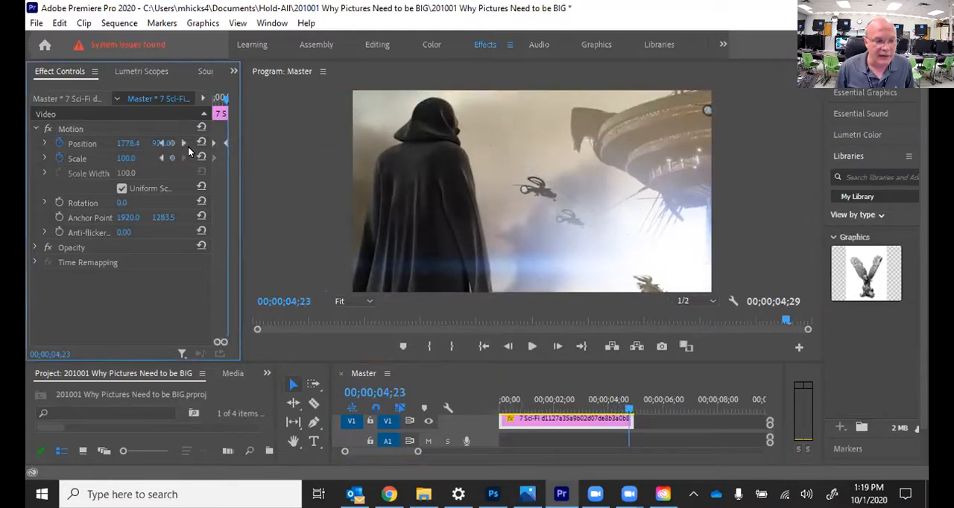
{"action": "left_click", "coordinate": [184, 143]}
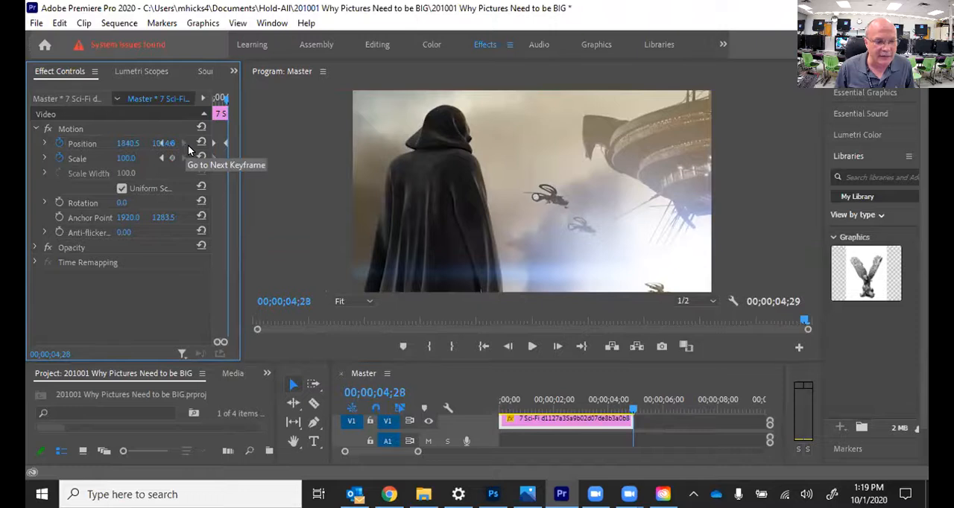
{"action": "left_click", "coordinate": [512, 207]}
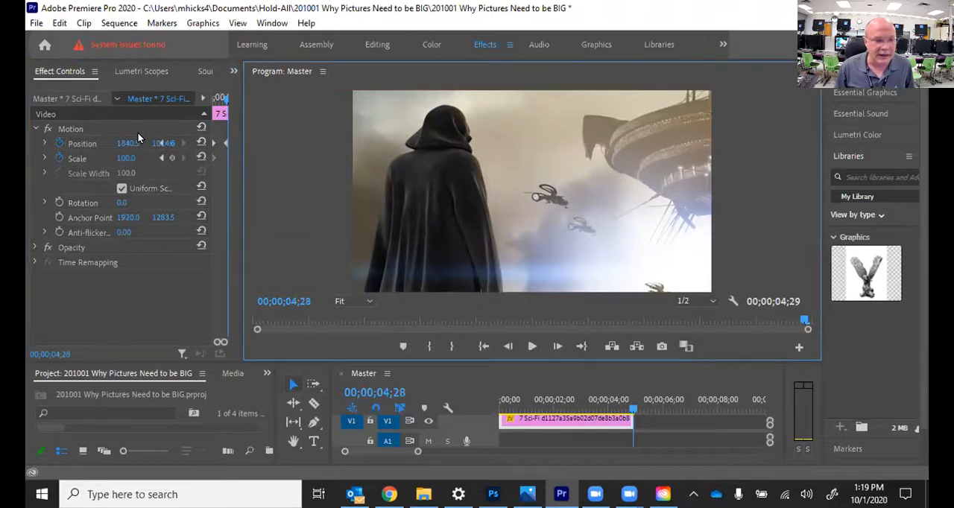
{"action": "left_click", "coordinate": [75, 128]}
{"action": "left_click_drag", "start_coordinate": [603, 207], "coordinate": [322, 214]}
{"action": "key", "text": "Right"}
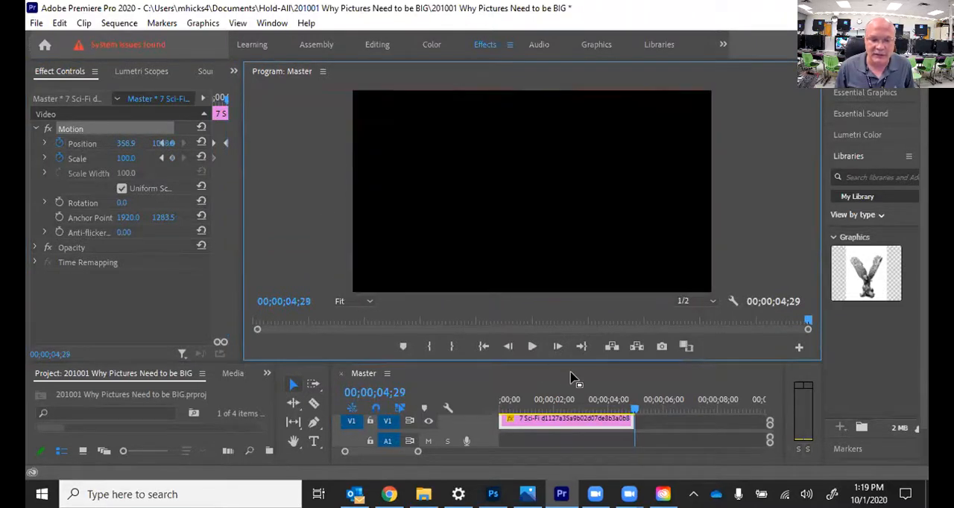
{"action": "left_click_drag", "start_coordinate": [585, 405], "coordinate": [457, 388]}
{"action": "key", "text": "space"}
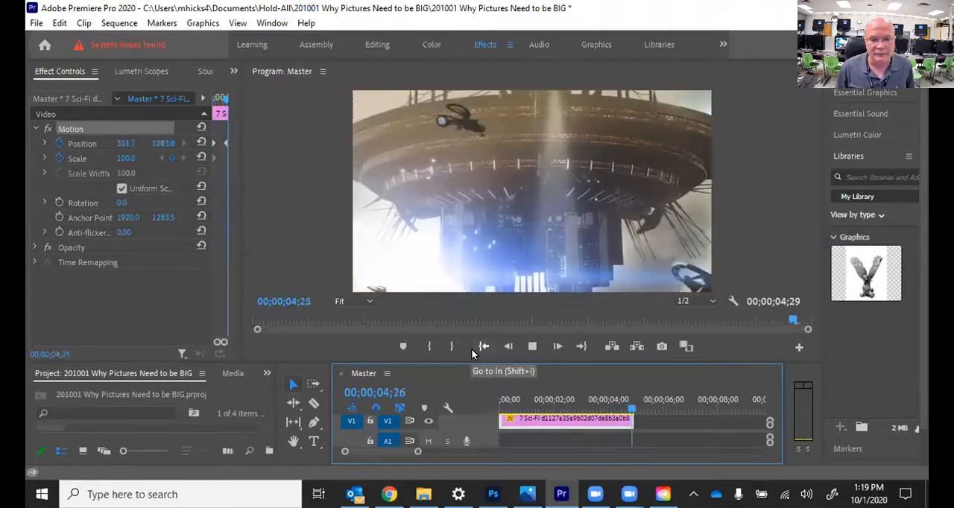
Step: At the last frame, set Scale to 51 and place the image slightly below its default position
{"action": "left_click", "coordinate": [201, 144]}
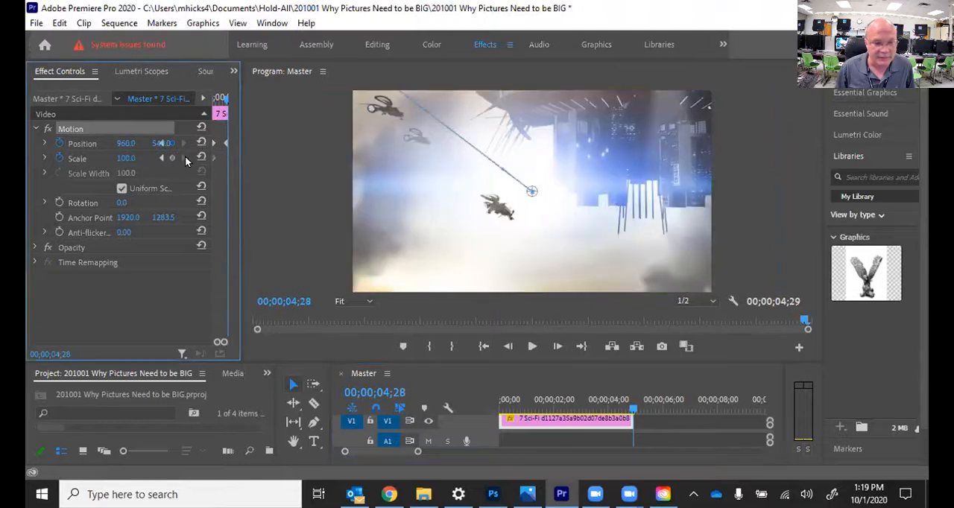
{"action": "mouse_move", "coordinate": [128, 159]}
{"action": "left_mouse_down"}
{"action": "mouse_move", "coordinate": [100, 159]}
{"action": "mouse_move", "coordinate": [122, 159]}
{"action": "left_mouse_up"}
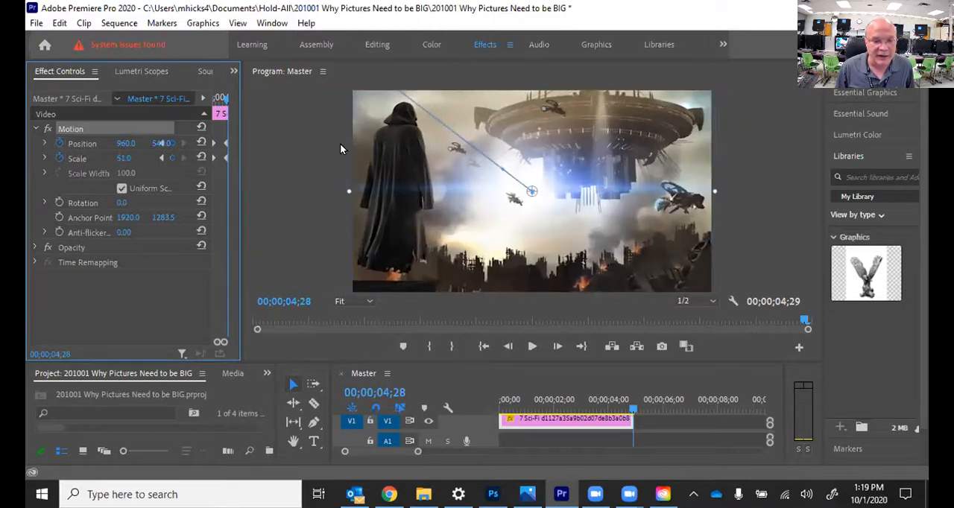
{"action": "mouse_move", "coordinate": [391, 138]}
{"action": "left_mouse_down"}
{"action": "mouse_move", "coordinate": [388, 176]}
{"action": "mouse_move", "coordinate": [391, 157]}
{"action": "left_mouse_up"}
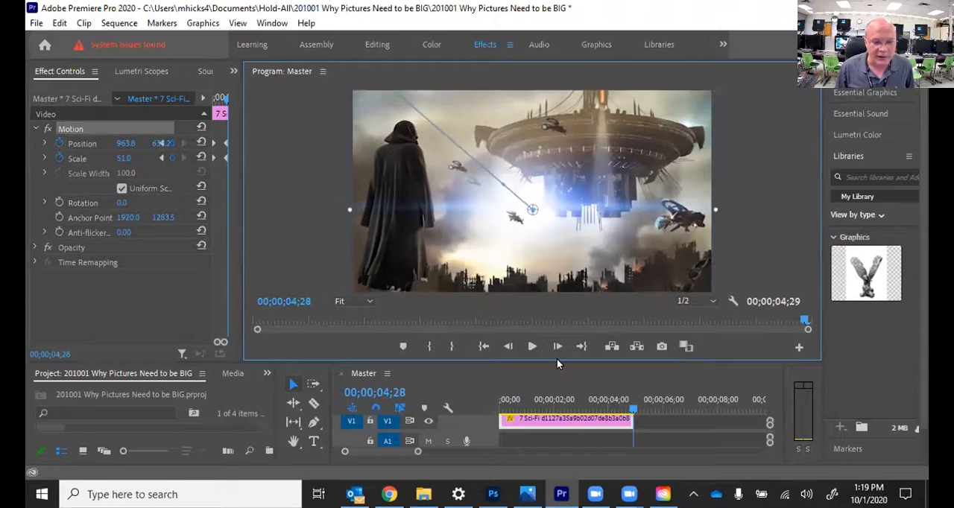
Step: Play and scrub through the combined pan and zoom from the start, and return to the first frame
{"action": "left_click_drag", "start_coordinate": [561, 406], "coordinate": [452, 410]}
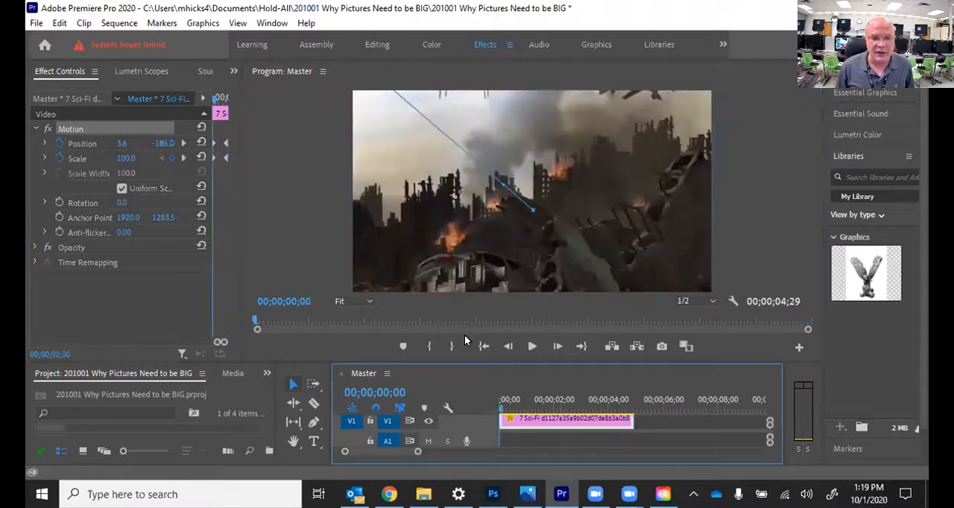
{"action": "key", "text": "space"}
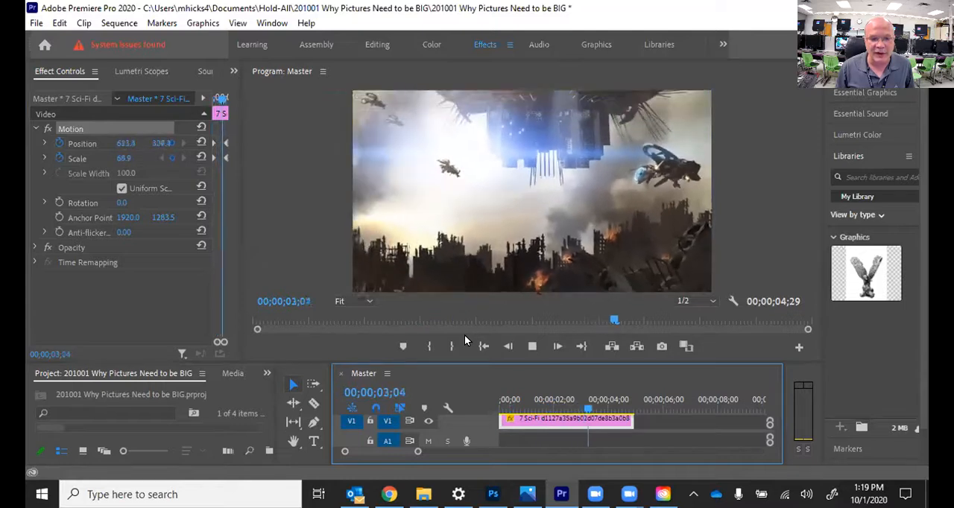
{"action": "key", "text": "space"}
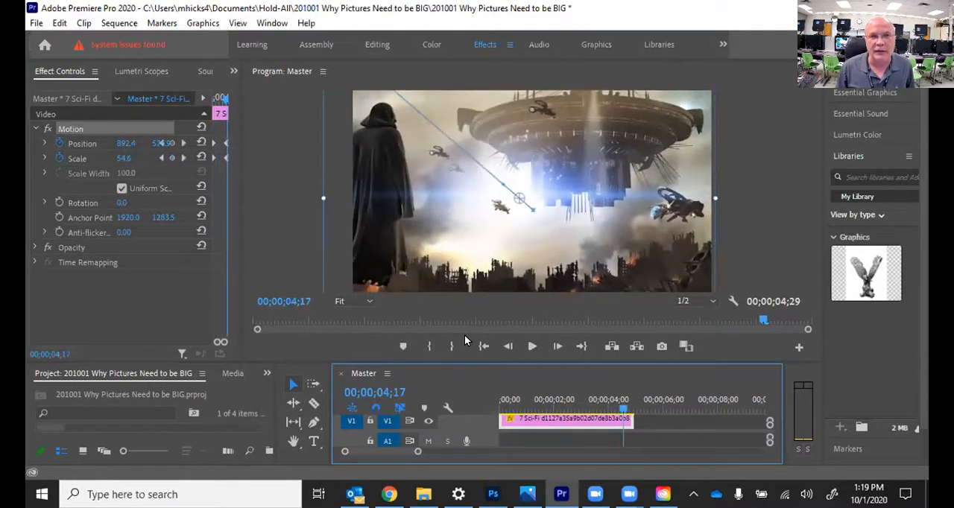
{"action": "left_click_drag", "start_coordinate": [572, 403], "coordinate": [597, 401]}
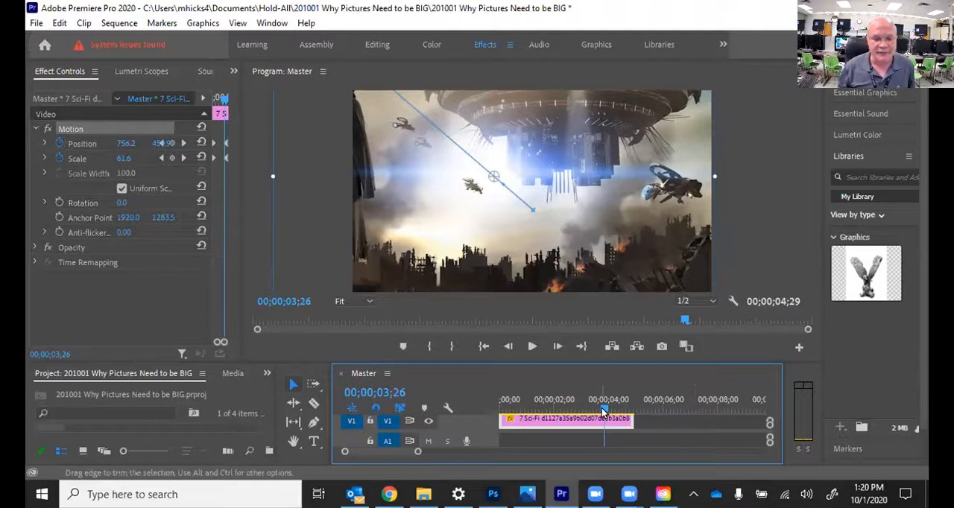
{"action": "left_click_drag", "start_coordinate": [605, 408], "coordinate": [543, 420]}
{"action": "key", "text": "Home"}
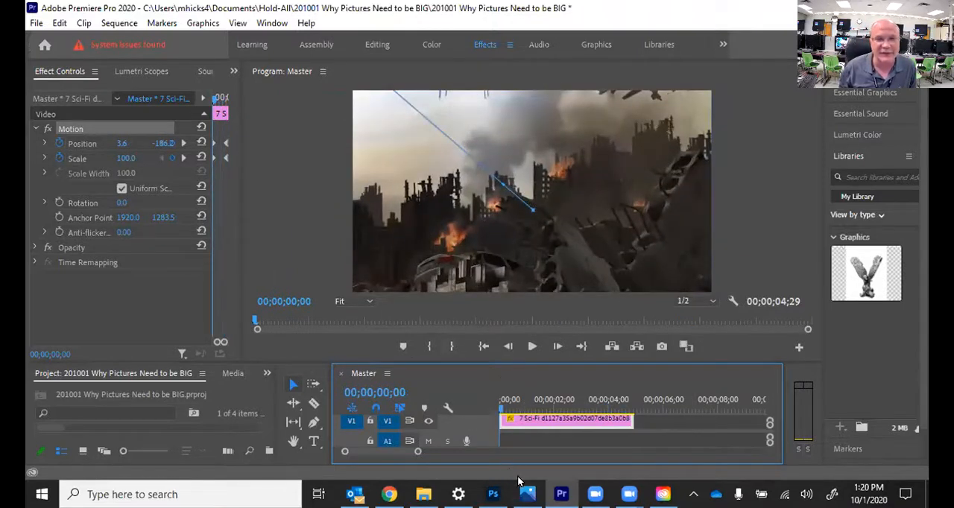
Step: Switch to File Explorer, review the picture dimensions in the All About Me project folder, and open its Video Assets folder
{"action": "left_click", "coordinate": [424, 495]}
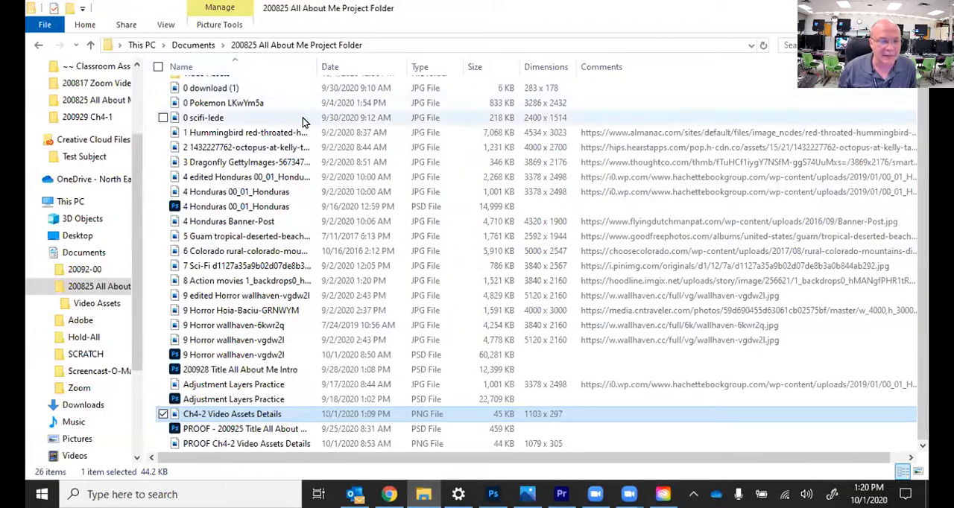
{"action": "scroll", "coordinate": [304, 123], "scroll_direction": "up", "scroll_amount": 1}
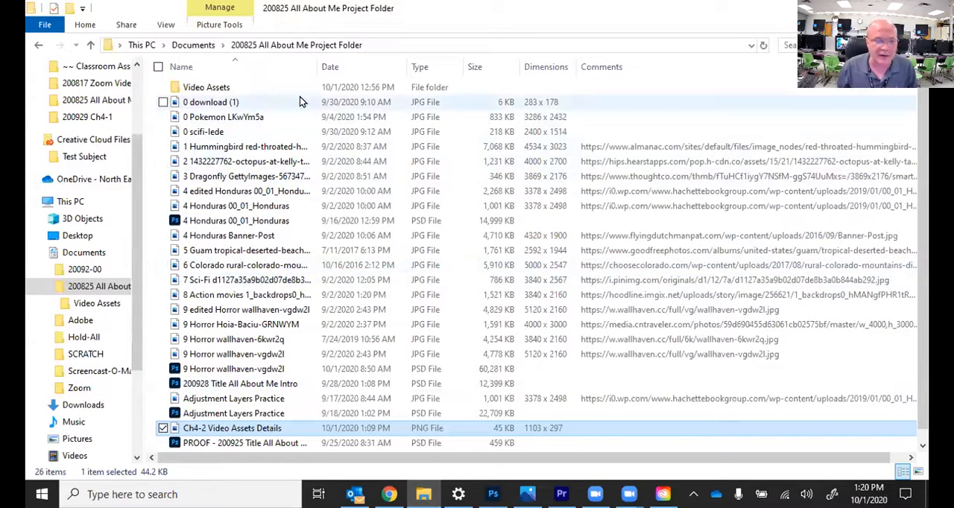
{"action": "left_click", "coordinate": [227, 88]}
{"action": "double_click", "coordinate": [228, 89]}
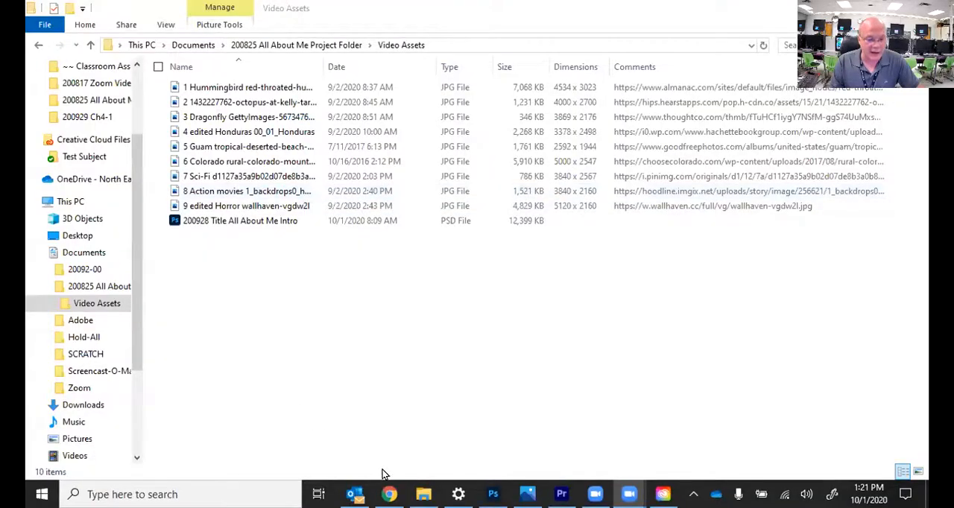
Step: Switch to Chrome, open the 2020-2021 6th Grade DATA Family class, and find the required Premiere version in the software installation post
{"action": "left_click", "coordinate": [389, 494]}
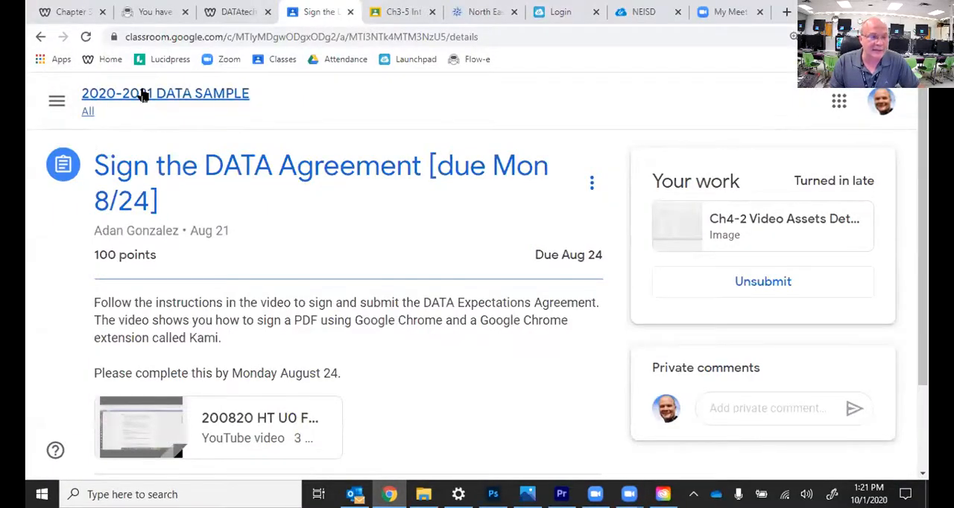
{"action": "left_click", "coordinate": [57, 102]}
{"action": "scroll", "coordinate": [100, 198], "scroll_direction": "down", "scroll_amount": 10}
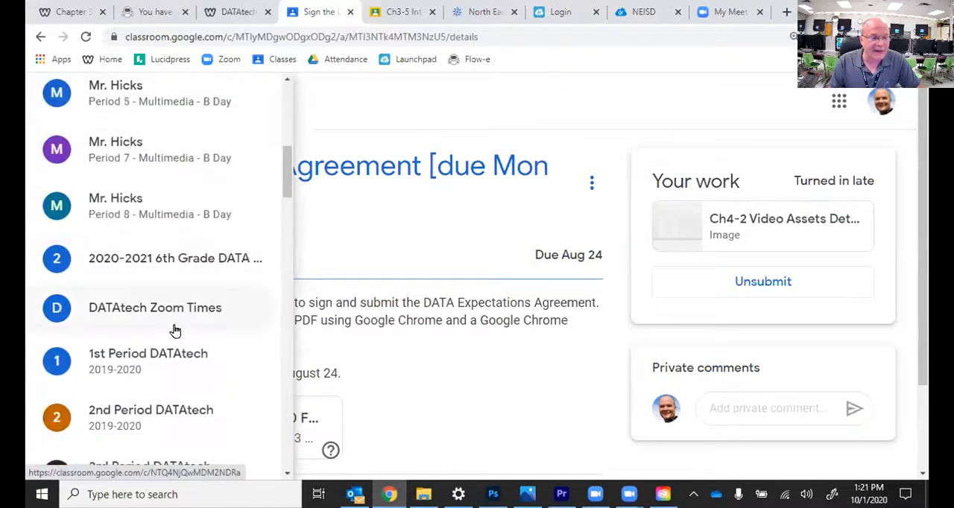
{"action": "left_click", "coordinate": [192, 272]}
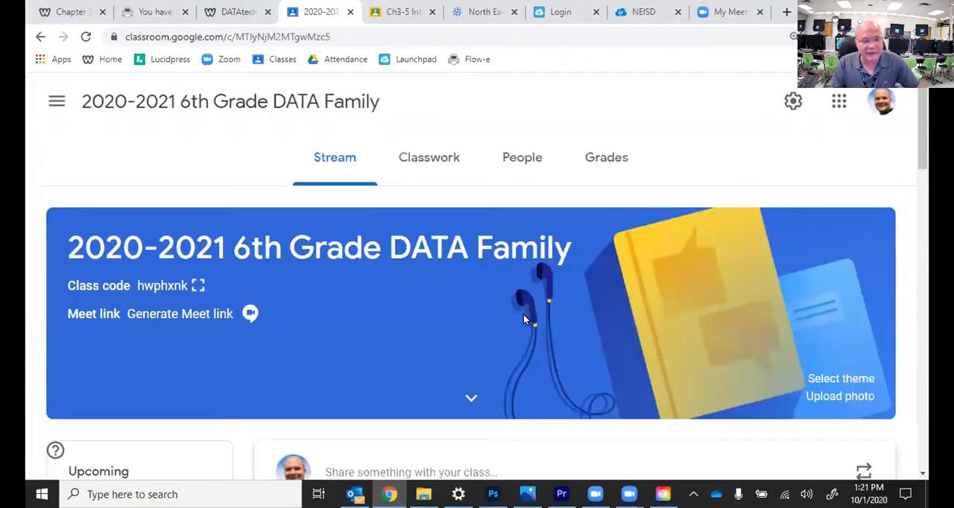
{"action": "scroll", "coordinate": [542, 328], "scroll_direction": "down", "scroll_amount": 3}
{"action": "scroll", "coordinate": [542, 328], "scroll_direction": "down", "scroll_amount": 10}
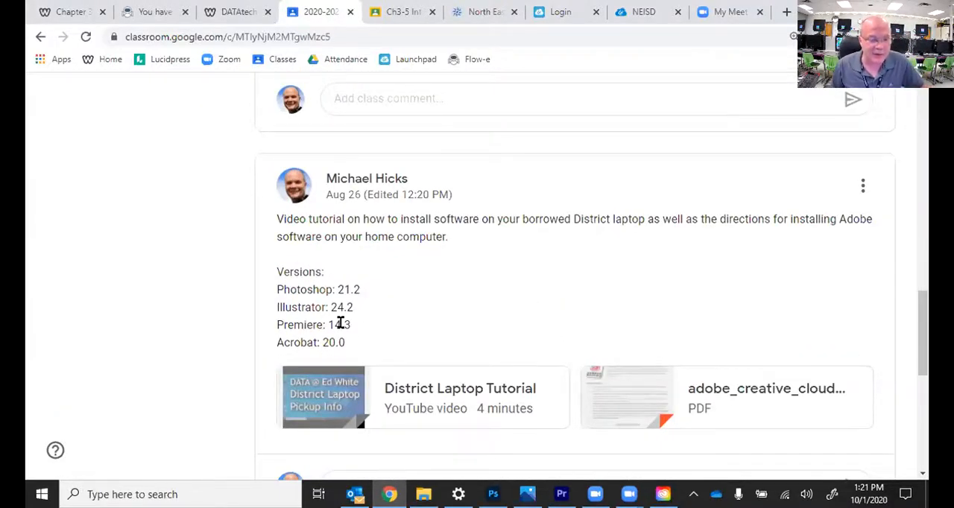
{"action": "left_click_drag", "start_coordinate": [327, 325], "coordinate": [355, 332]}
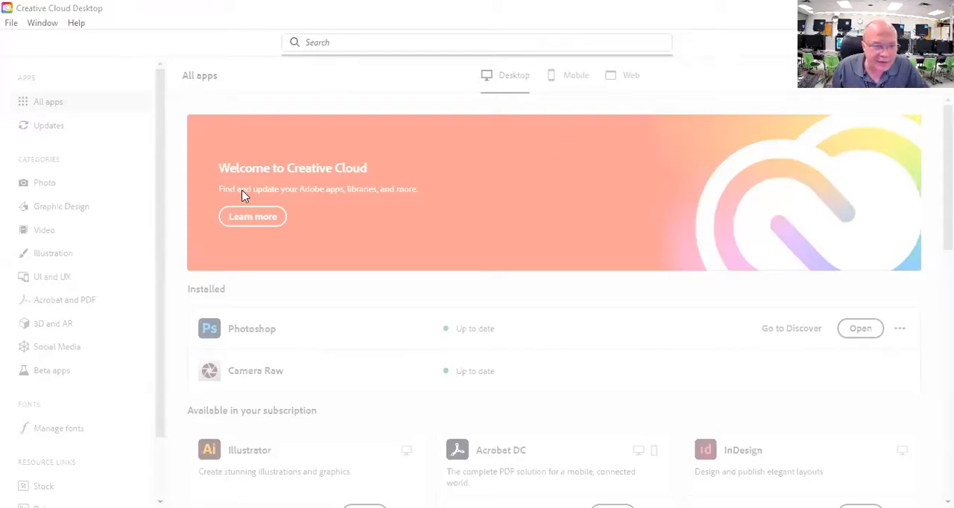
Step: In Creative Cloud Desktop, find Premiere Pro among the available apps, list its other versions and install version 14.3
{"action": "scroll", "coordinate": [391, 189], "scroll_direction": "down", "scroll_amount": 2}
{"action": "scroll", "coordinate": [395, 191], "scroll_direction": "down", "scroll_amount": 2}
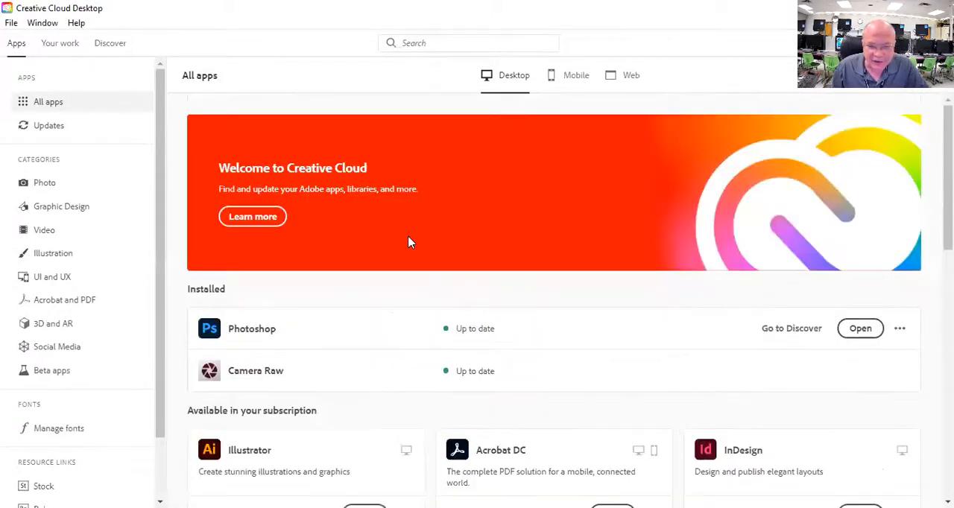
{"action": "scroll", "coordinate": [418, 253], "scroll_direction": "down", "scroll_amount": 3}
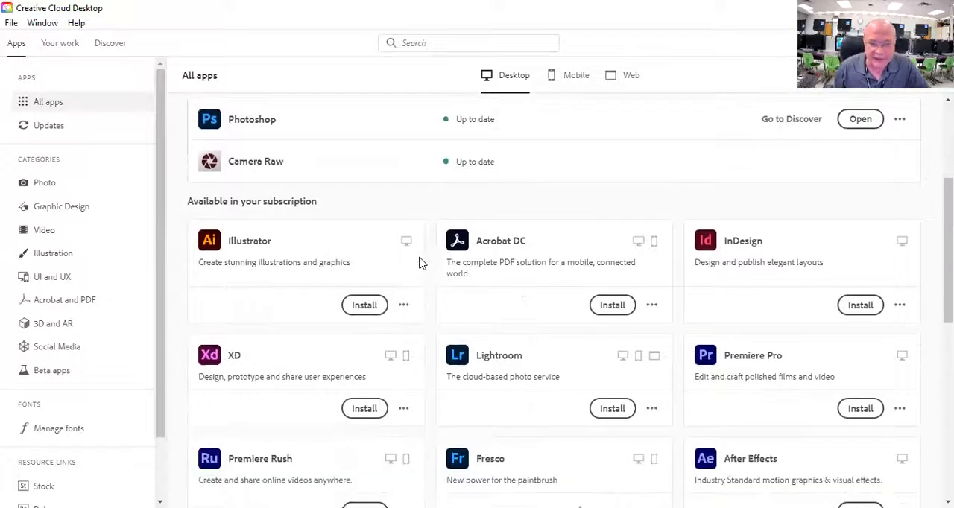
{"action": "scroll", "coordinate": [749, 203], "scroll_direction": "down", "scroll_amount": 2}
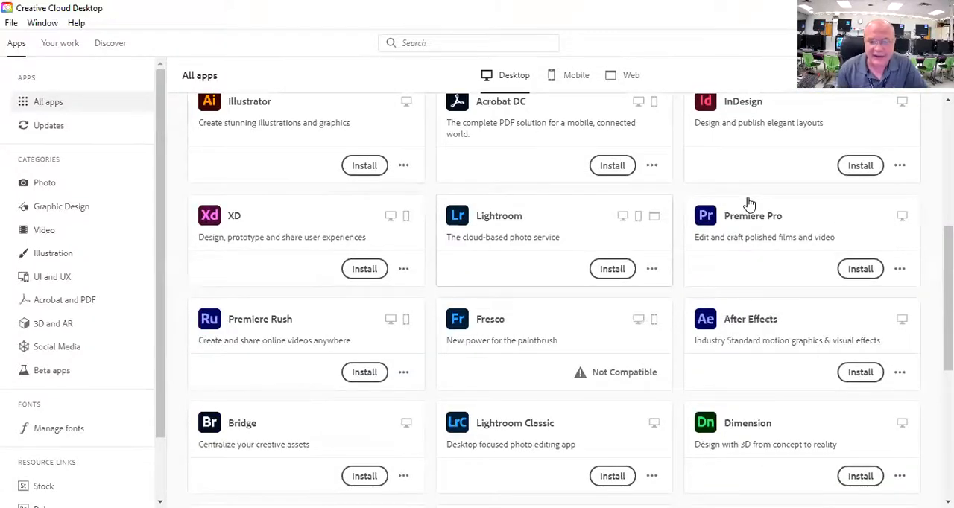
{"action": "left_click", "coordinate": [900, 269]}
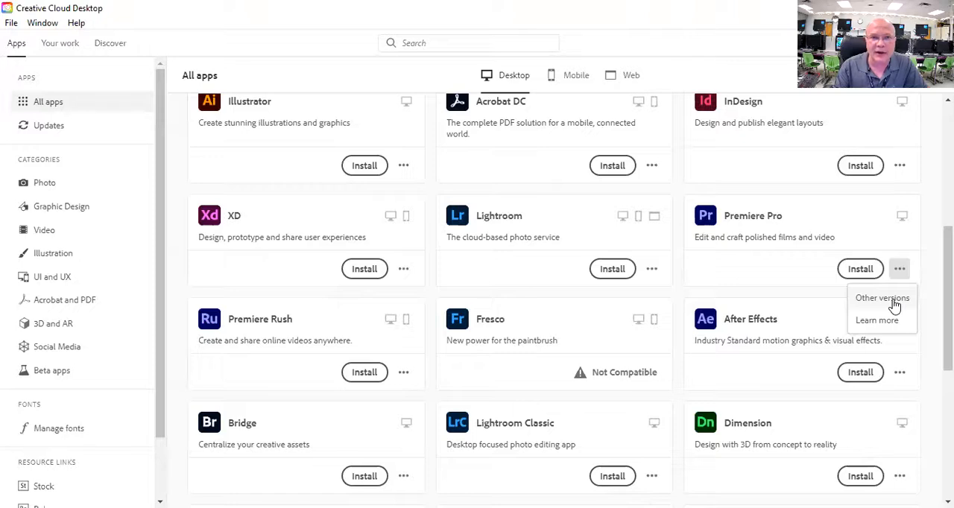
{"action": "left_click", "coordinate": [884, 299]}
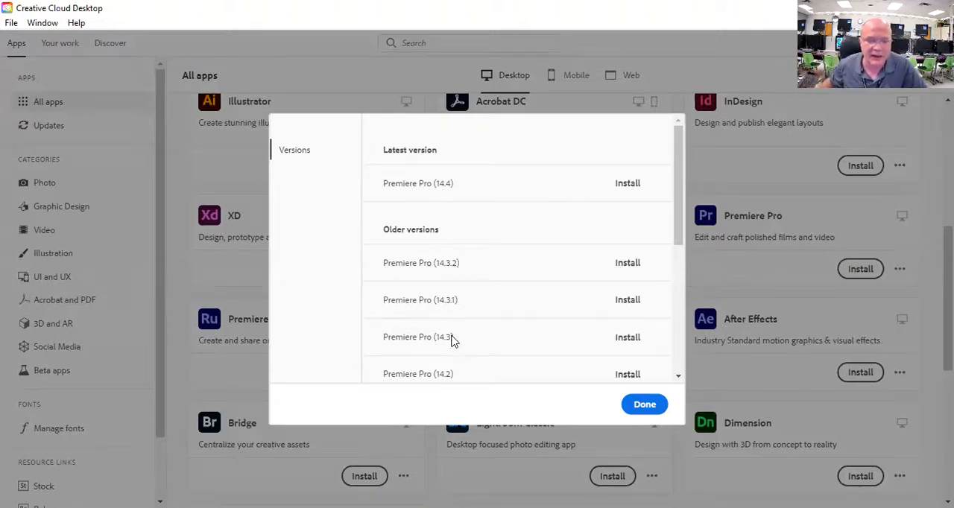
{"action": "left_click", "coordinate": [630, 340]}
Step: Review the installation progress of Premiere Pro and Media Encoder in the list of all apps
{"action": "scroll", "coordinate": [625, 364], "scroll_direction": "up", "scroll_amount": 5}
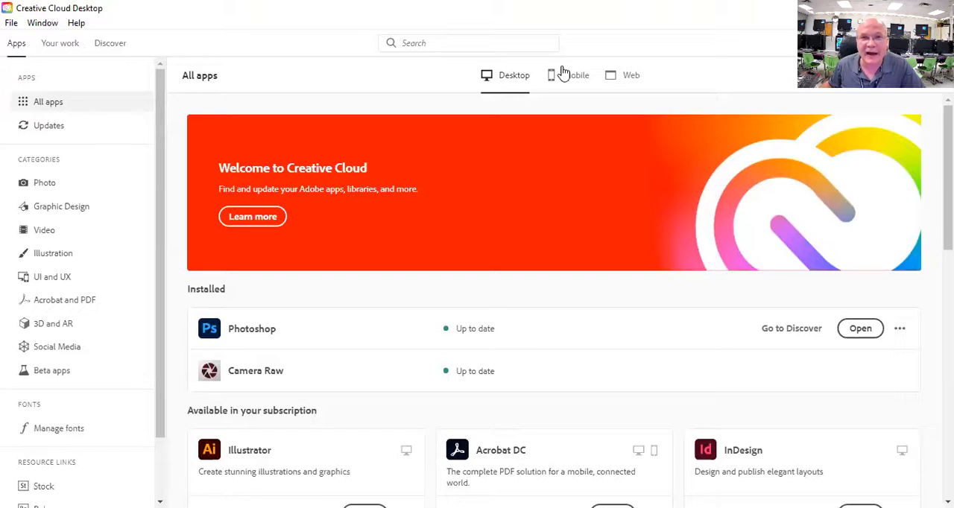
{"action": "scroll", "coordinate": [565, 73], "scroll_direction": "down", "scroll_amount": 4}
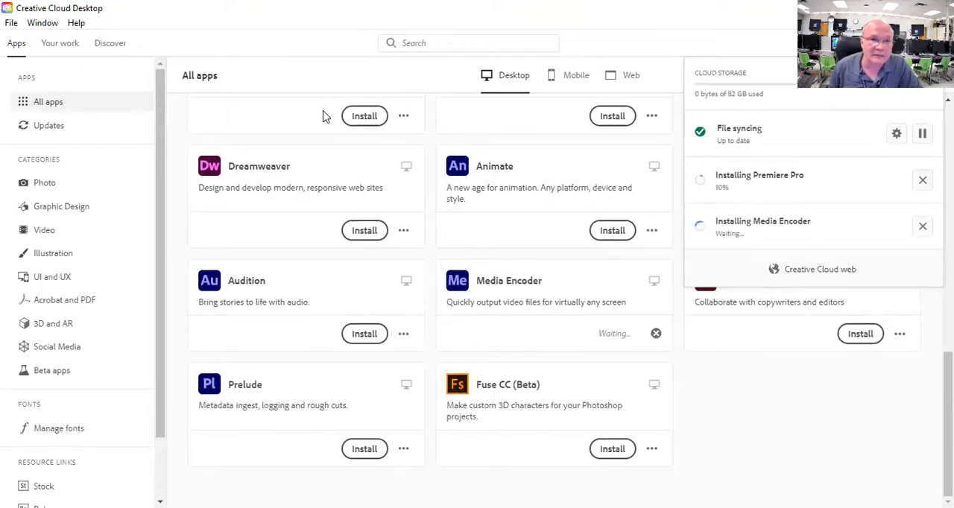
{"action": "left_click", "coordinate": [555, 42]}
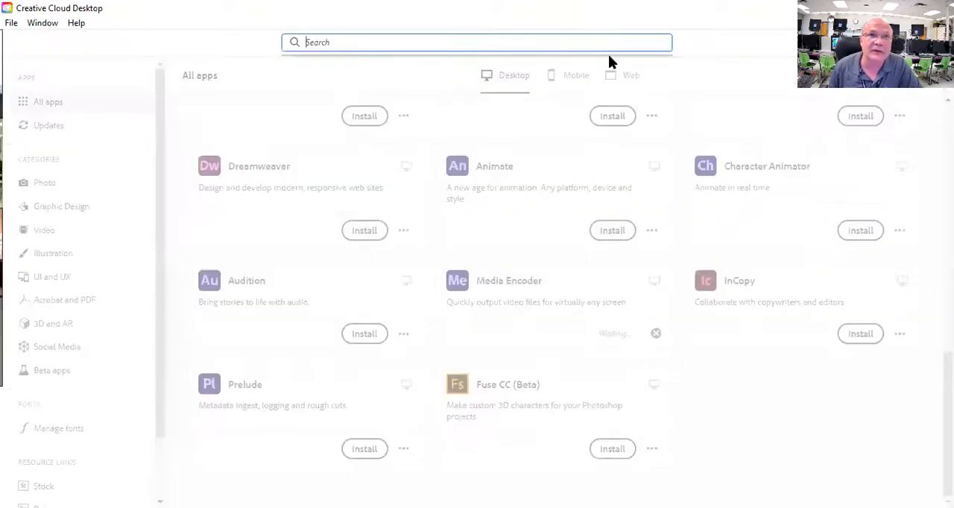
{"action": "left_click", "coordinate": [680, 59]}
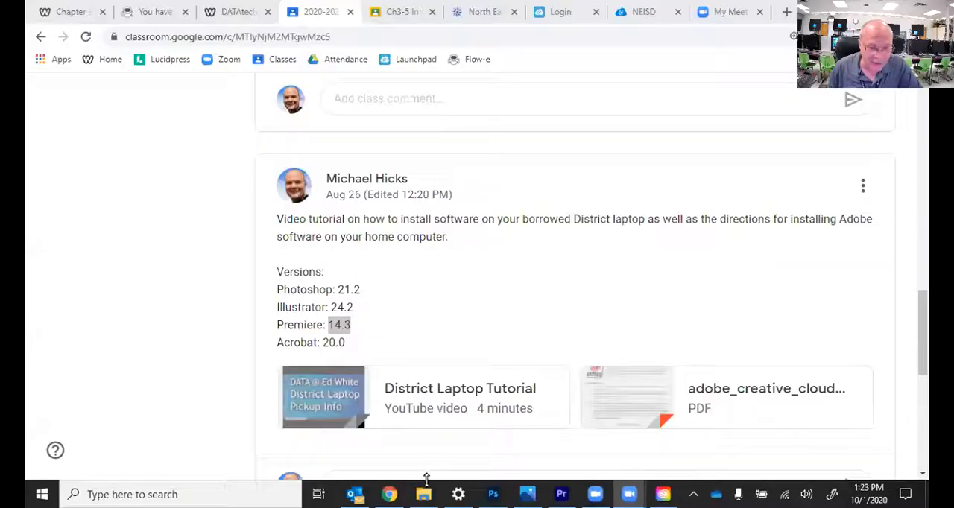
Step: Switch to File Explorer and open This PC to check the free space on the computer's drives
{"action": "left_click", "coordinate": [424, 494]}
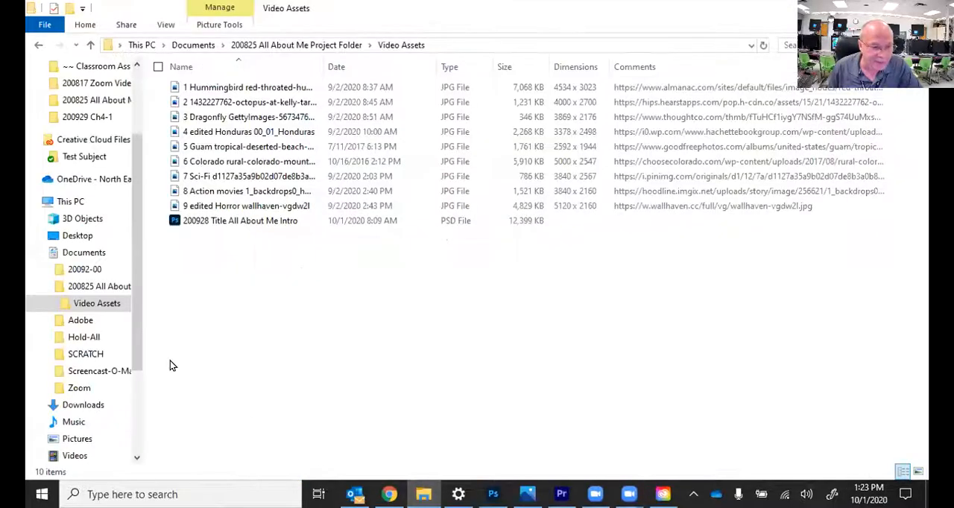
{"action": "left_click", "coordinate": [70, 202]}
{"action": "right_click", "coordinate": [70, 203]}
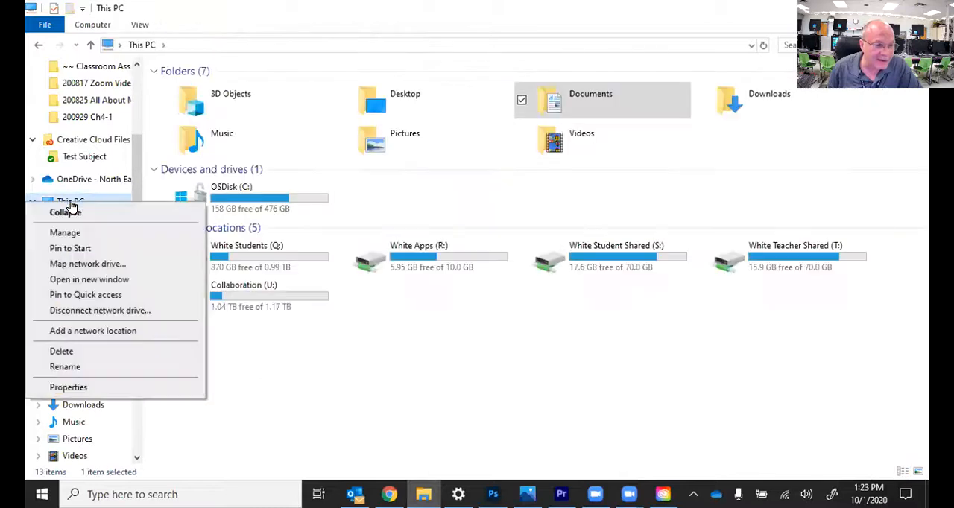
{"action": "left_click", "coordinate": [429, 198]}
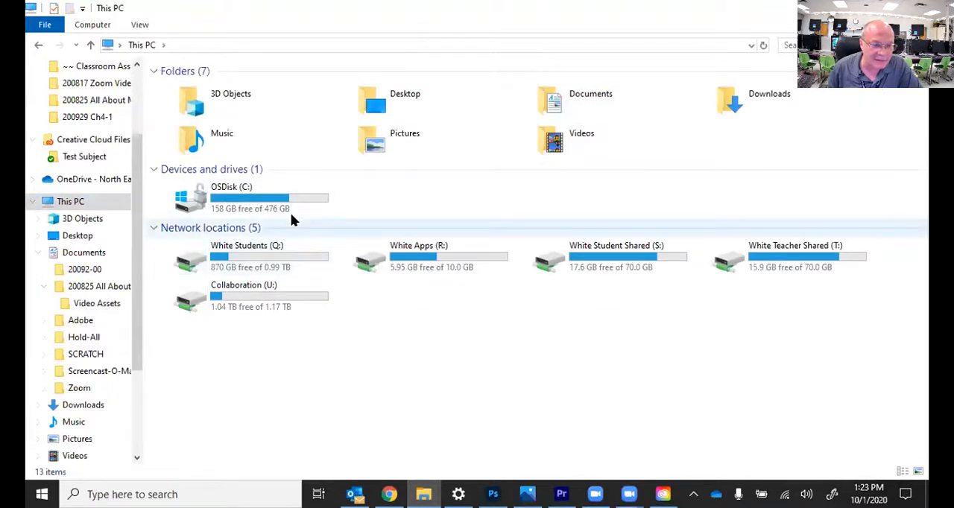